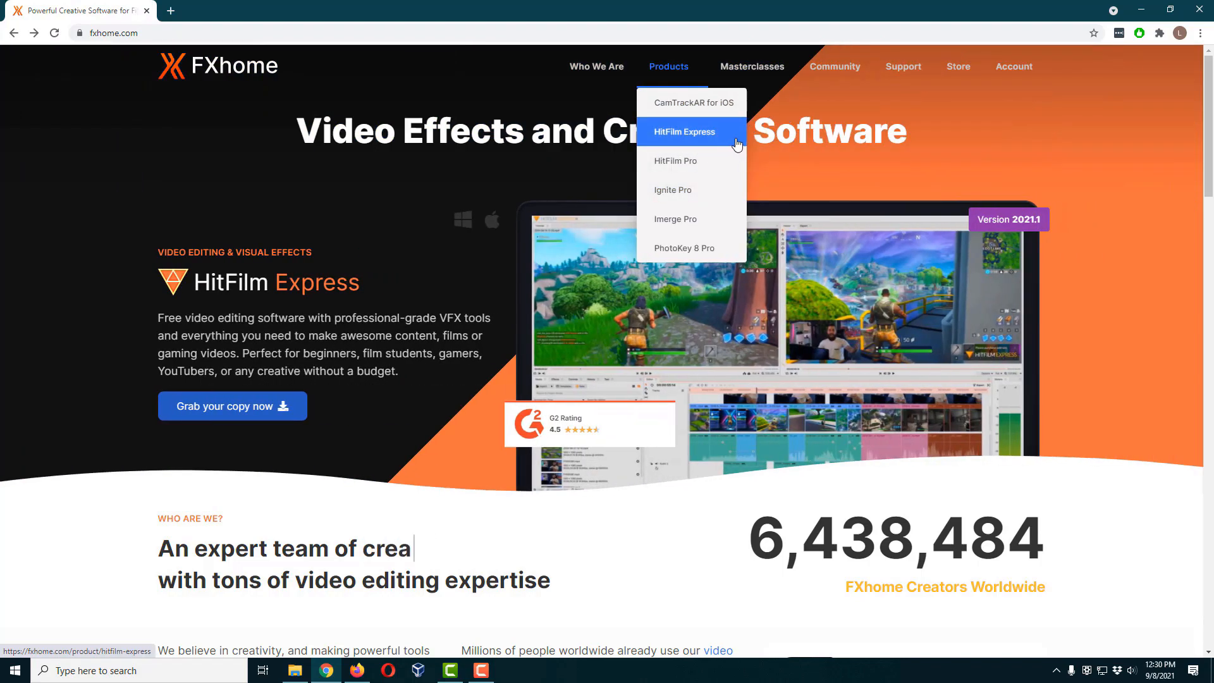
- Open the HitFilm Express product page, proceed to its free download, and view the pay-what-you-want bundles
click(736, 142)
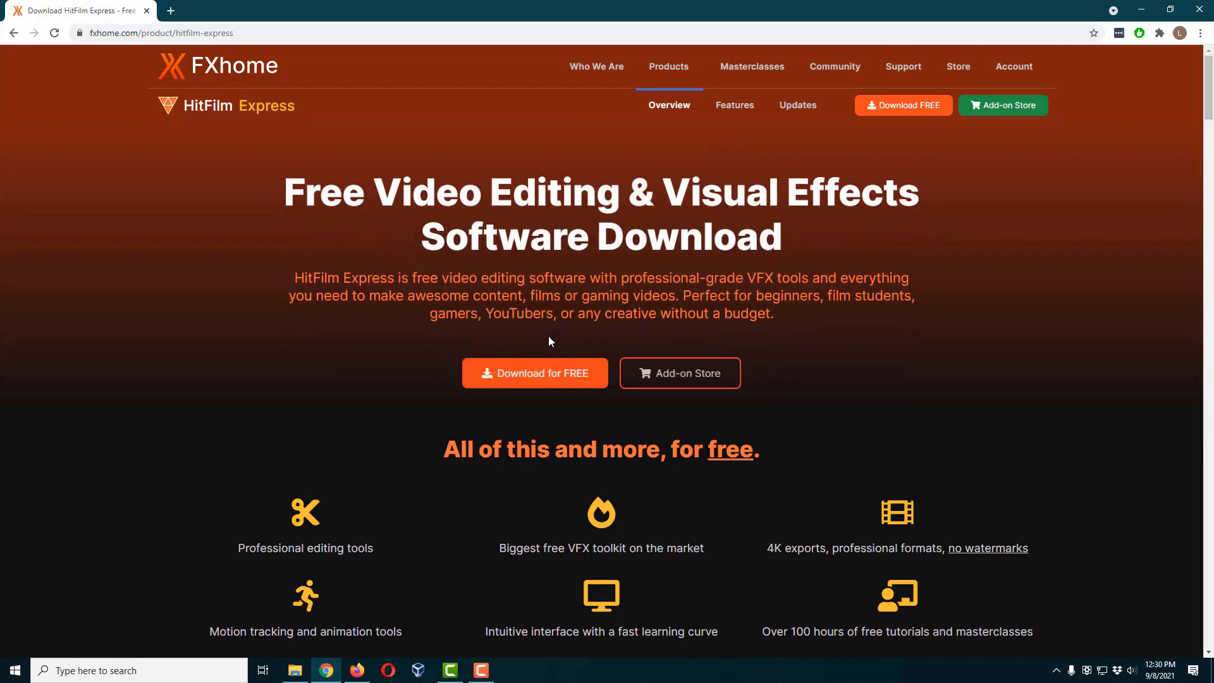
click(556, 384)
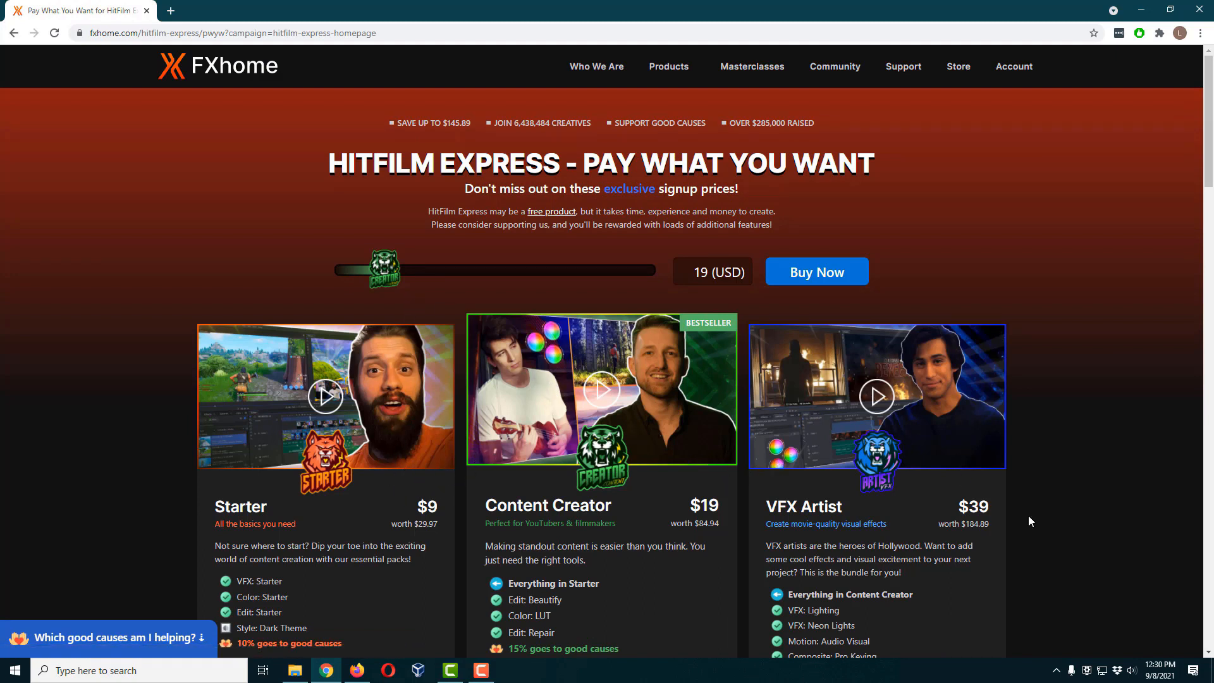
scroll(1012, 498, down, 2)
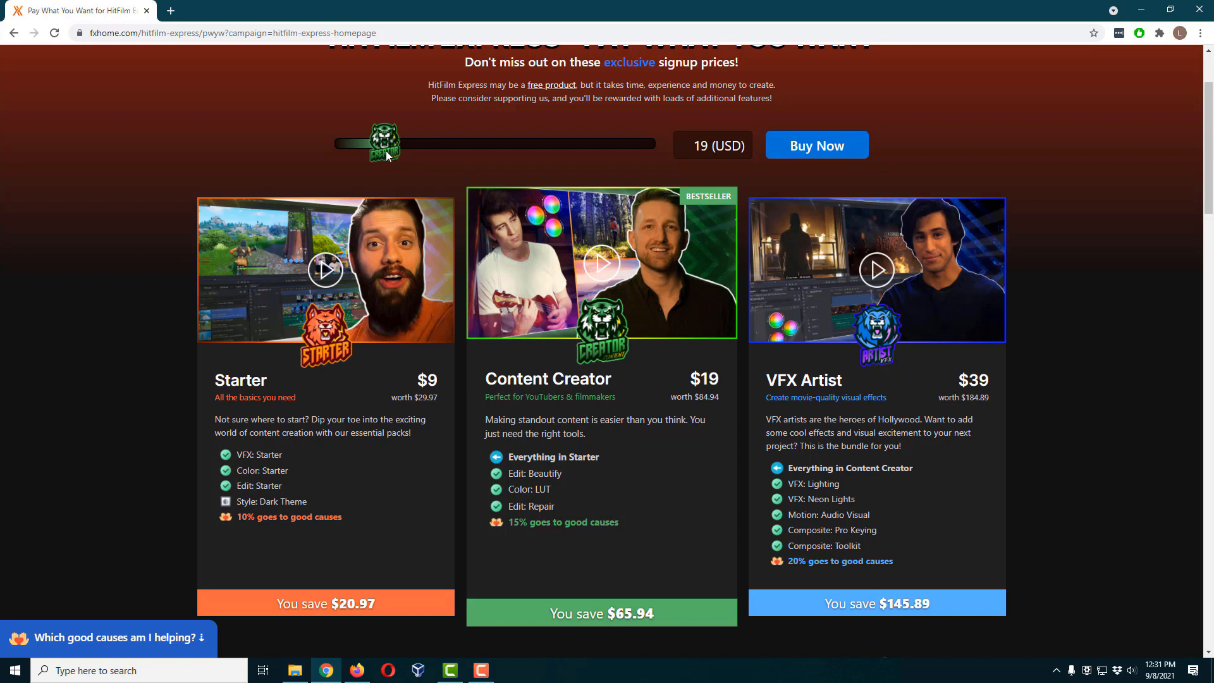
- Set the HitFilm Express payment to 0 USD, continue to the download form, and choose the "Yes, I love free stuff" email option
drag(386, 151, 343, 149)
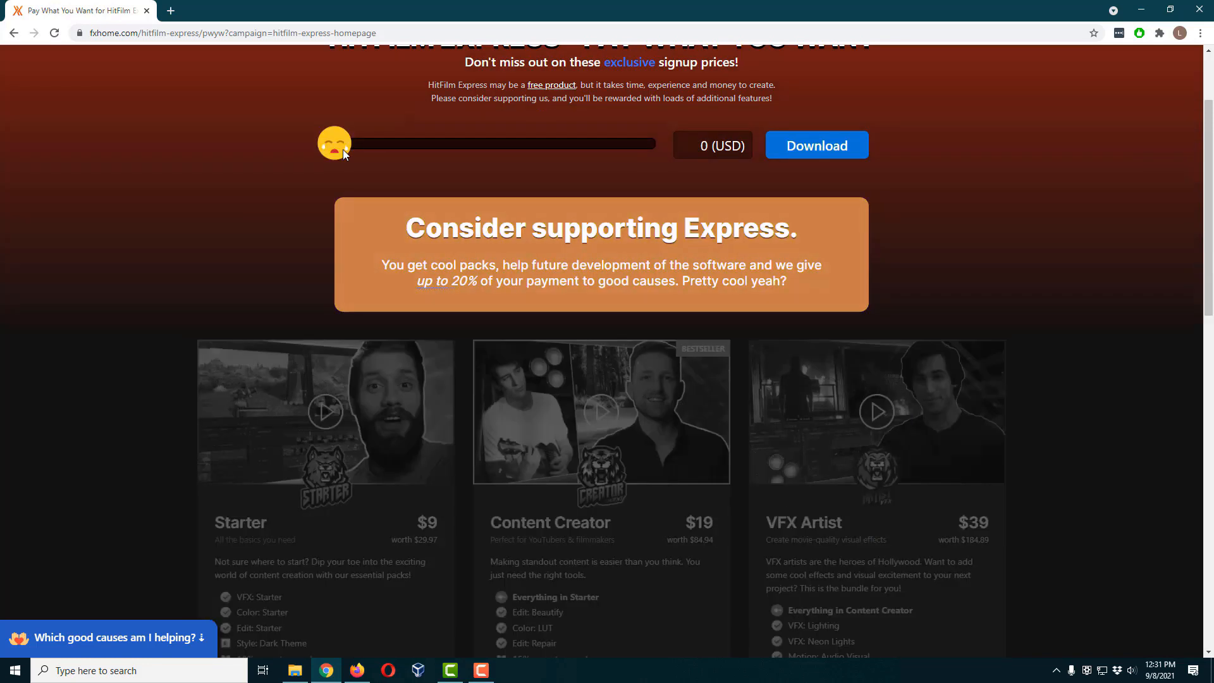
click(823, 154)
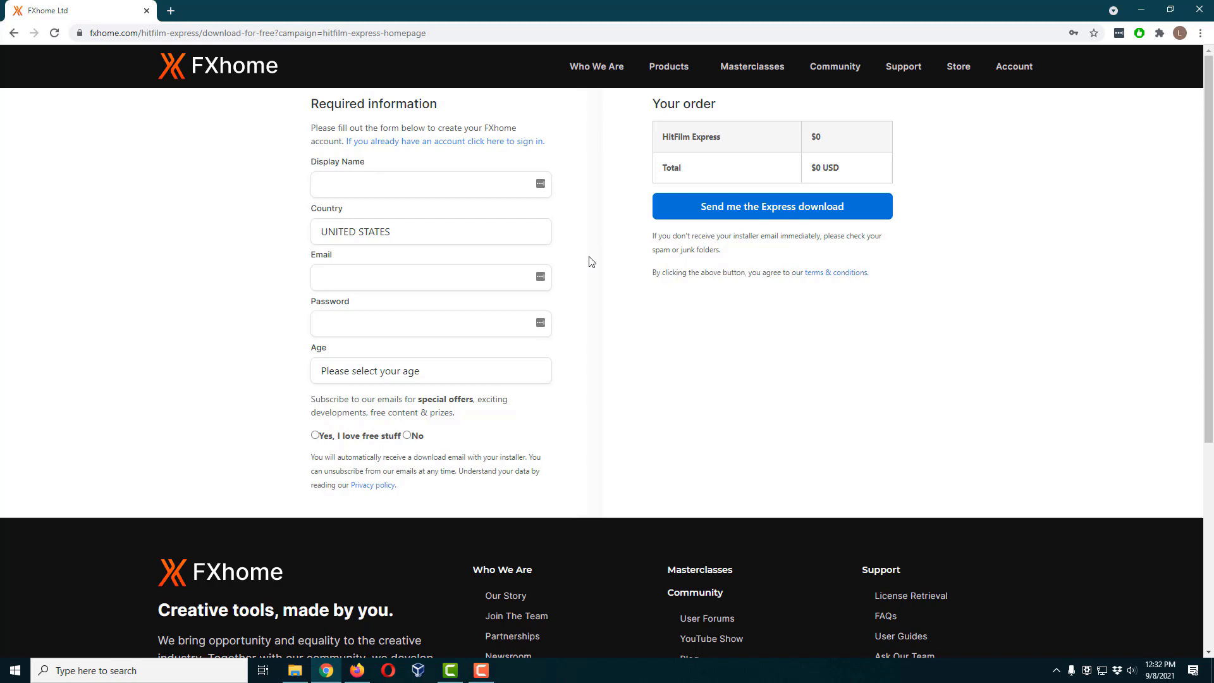
click(321, 440)
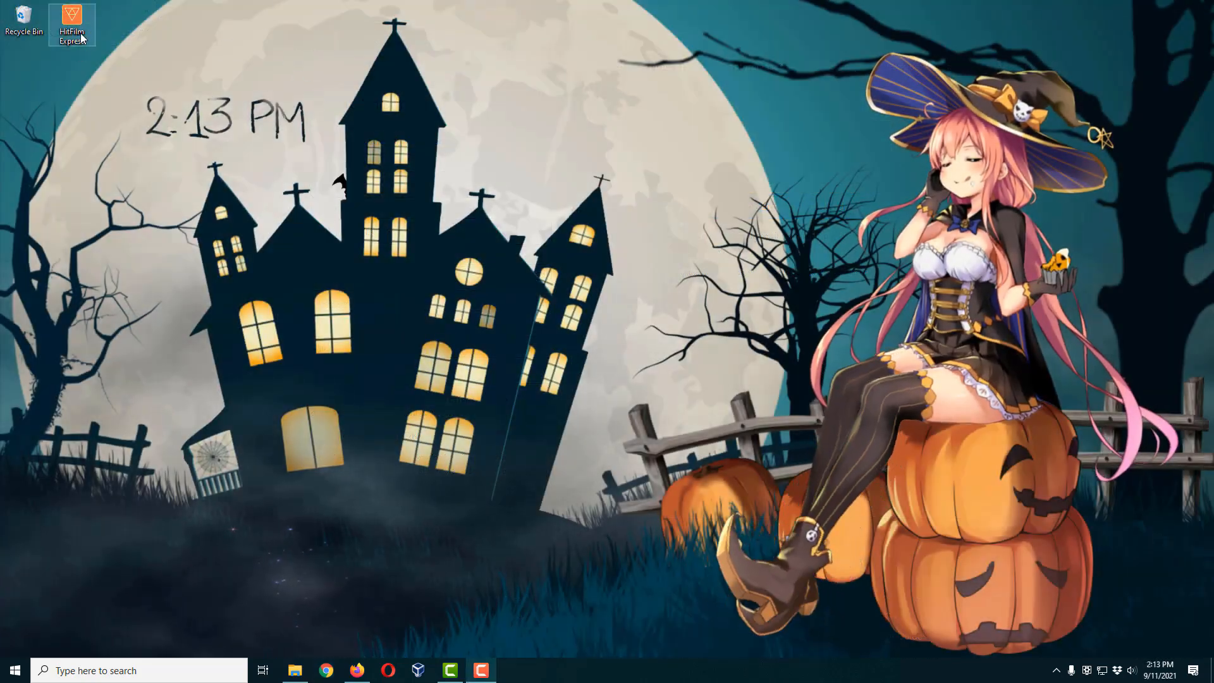
- Launch HitFilm Express from the desktop and create a new project with the 1080p Full HD @ 30 fps template
double_click(71, 24)
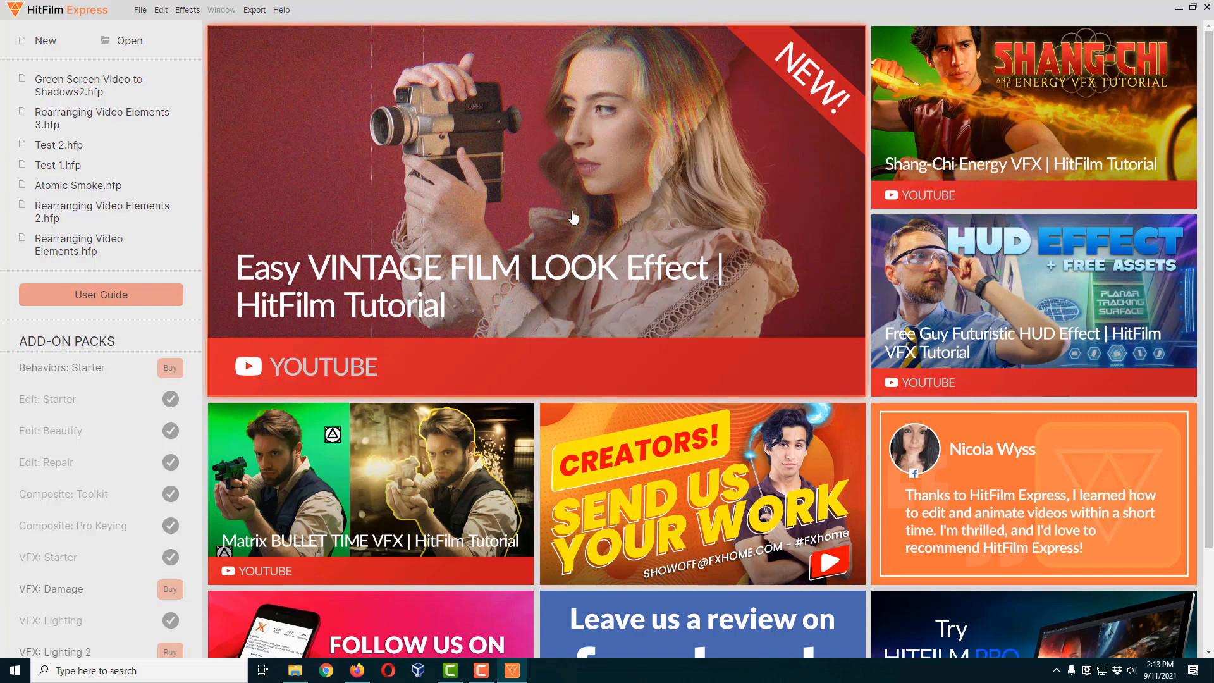
click(46, 41)
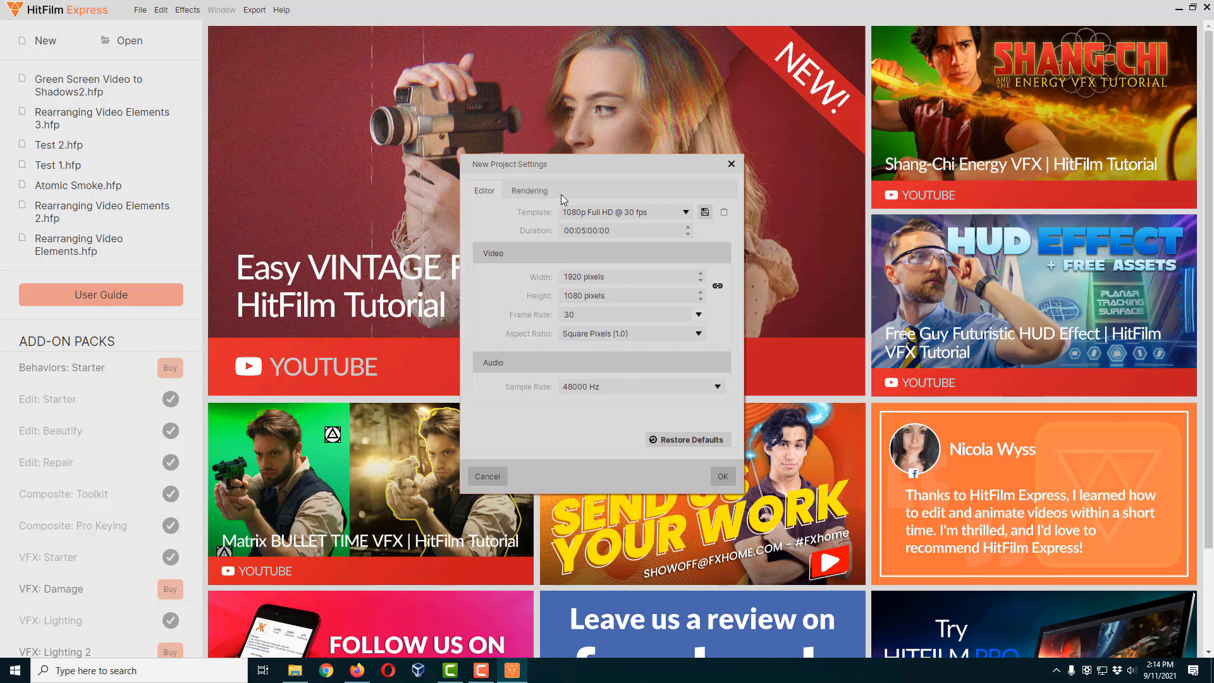
click(727, 478)
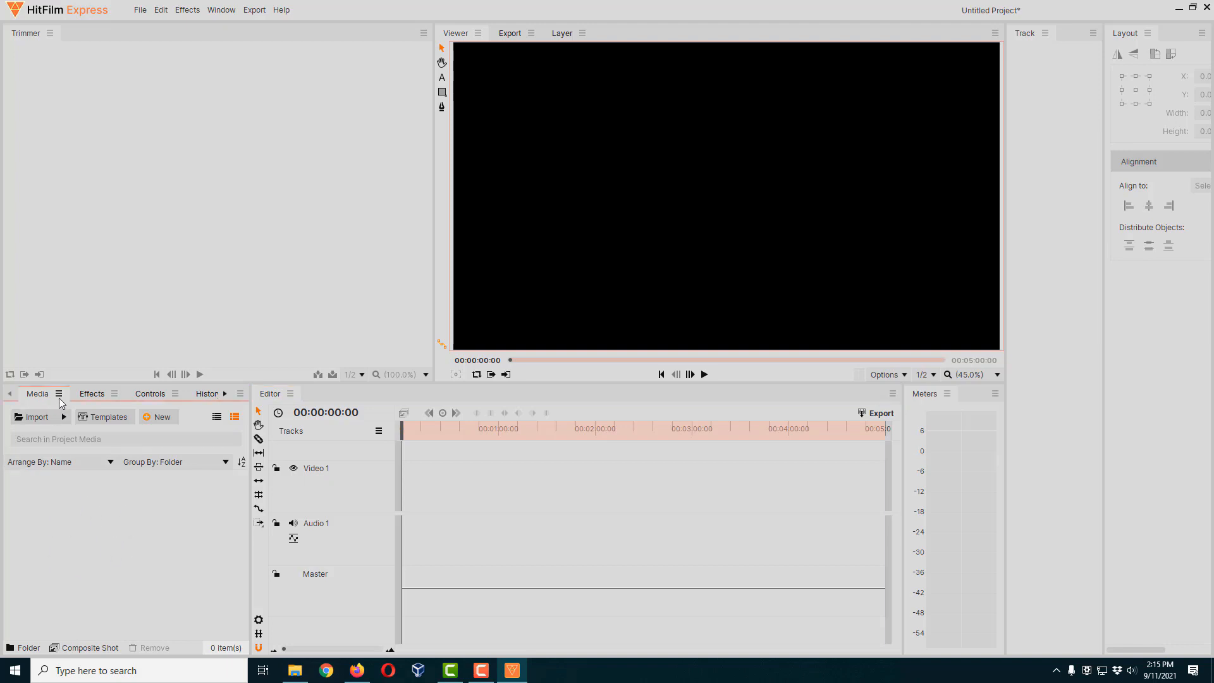
- Look through the Effects, Controls and History panels, and return to the project media
click(94, 399)
click(149, 399)
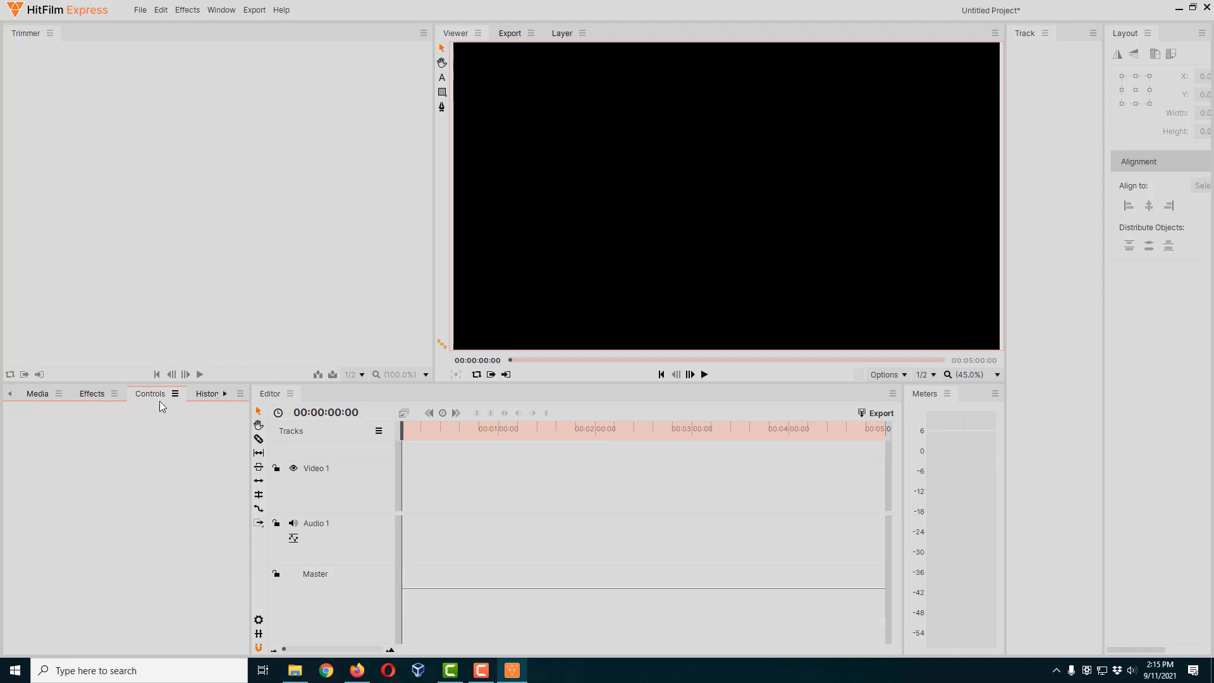
click(204, 397)
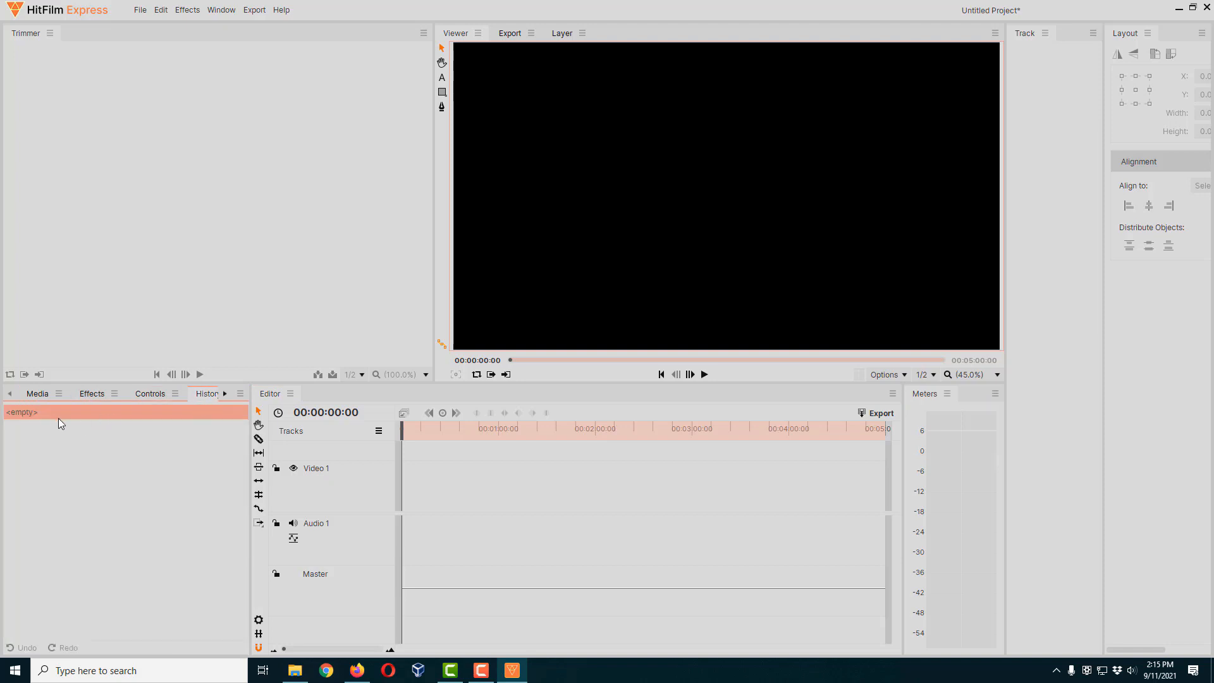
click(31, 397)
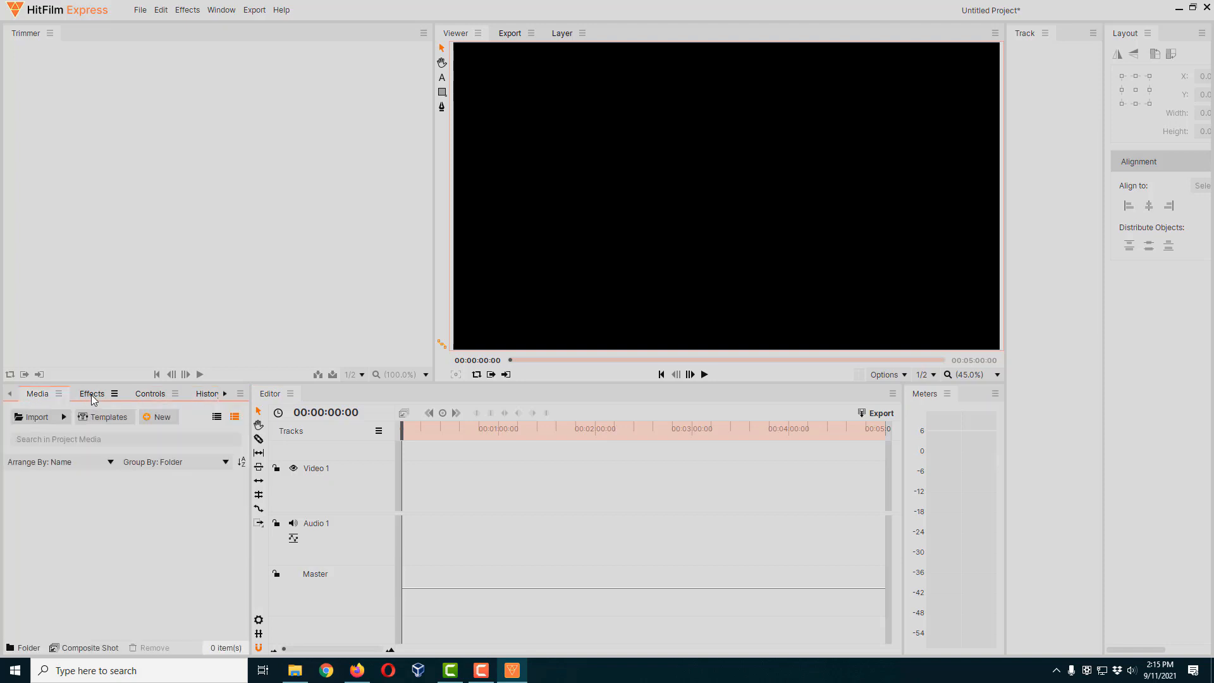
click(93, 400)
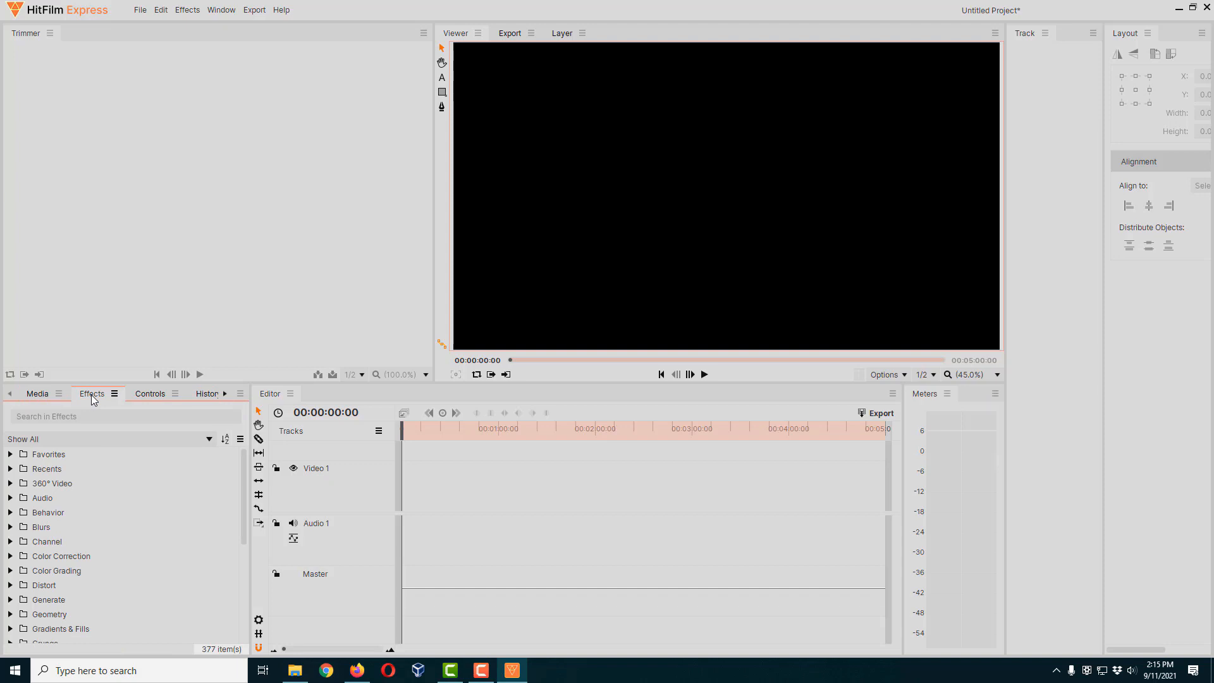
click(37, 394)
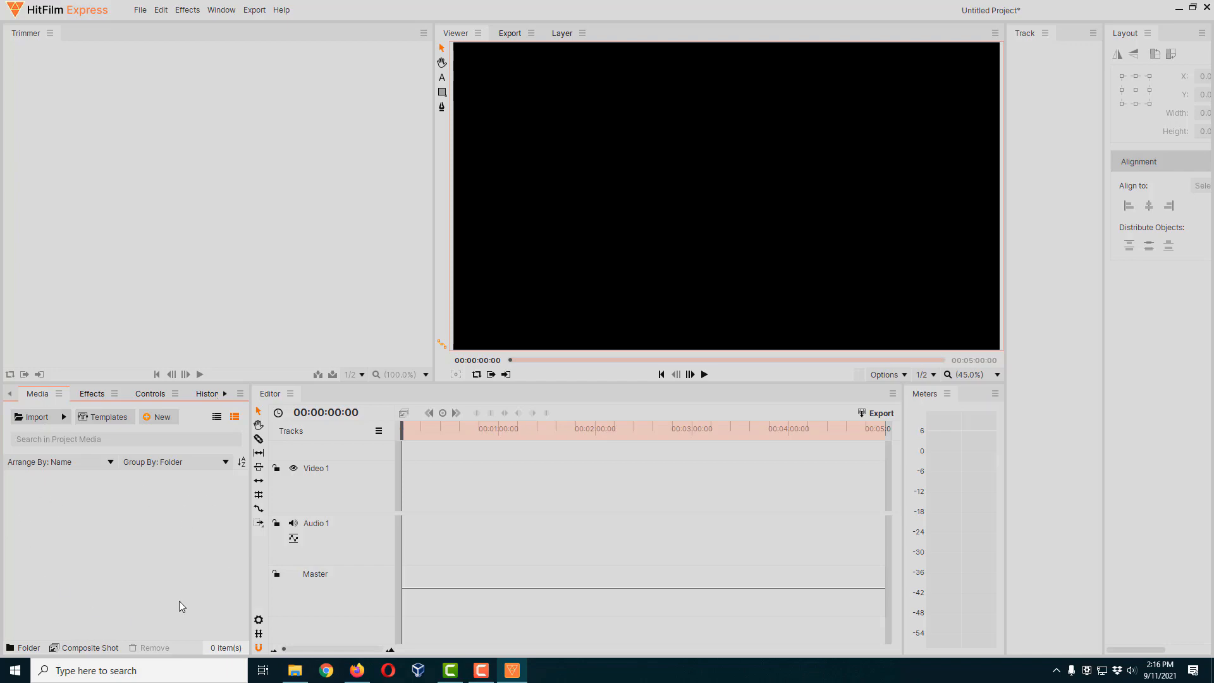
- Import the video JOLJ_Jokes 1_Trio_Pumpkin.mp4 into the project media
click(36, 419)
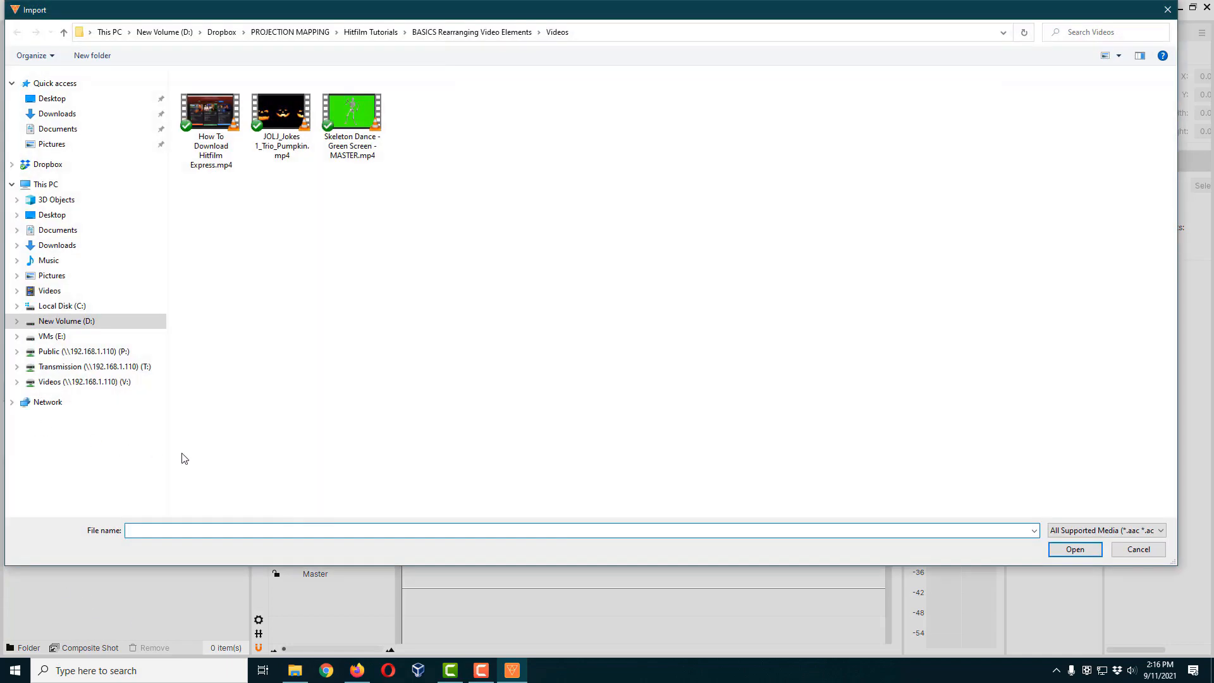
click(284, 126)
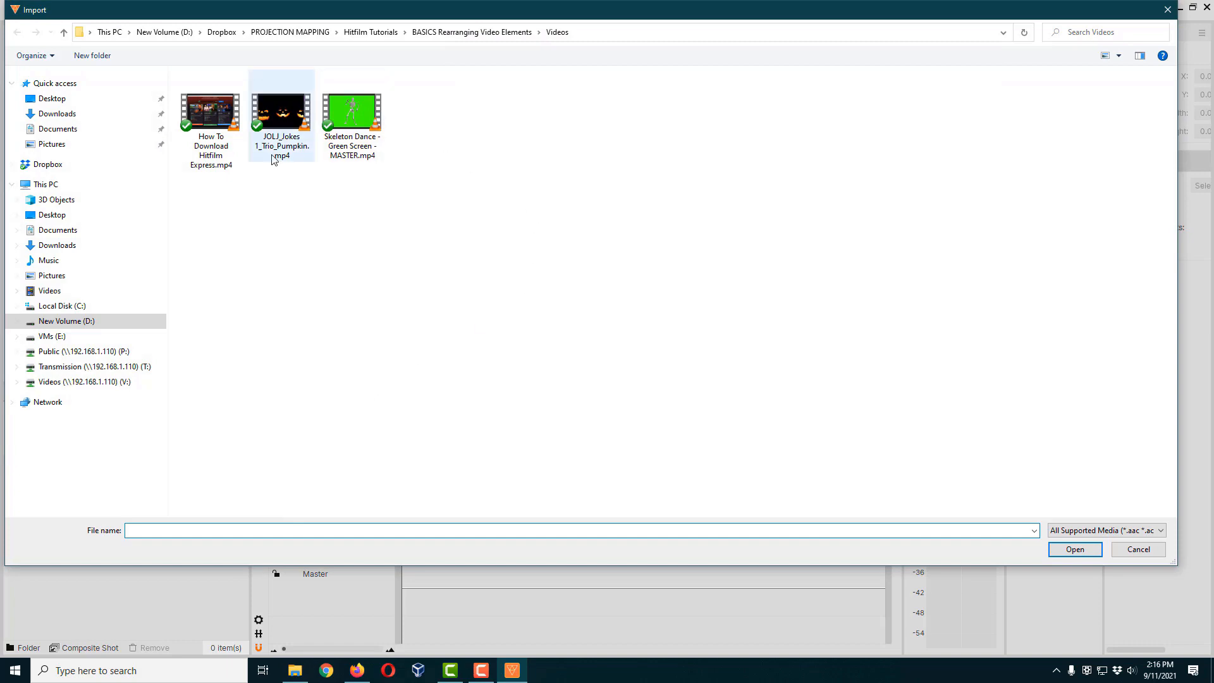
double_click(292, 120)
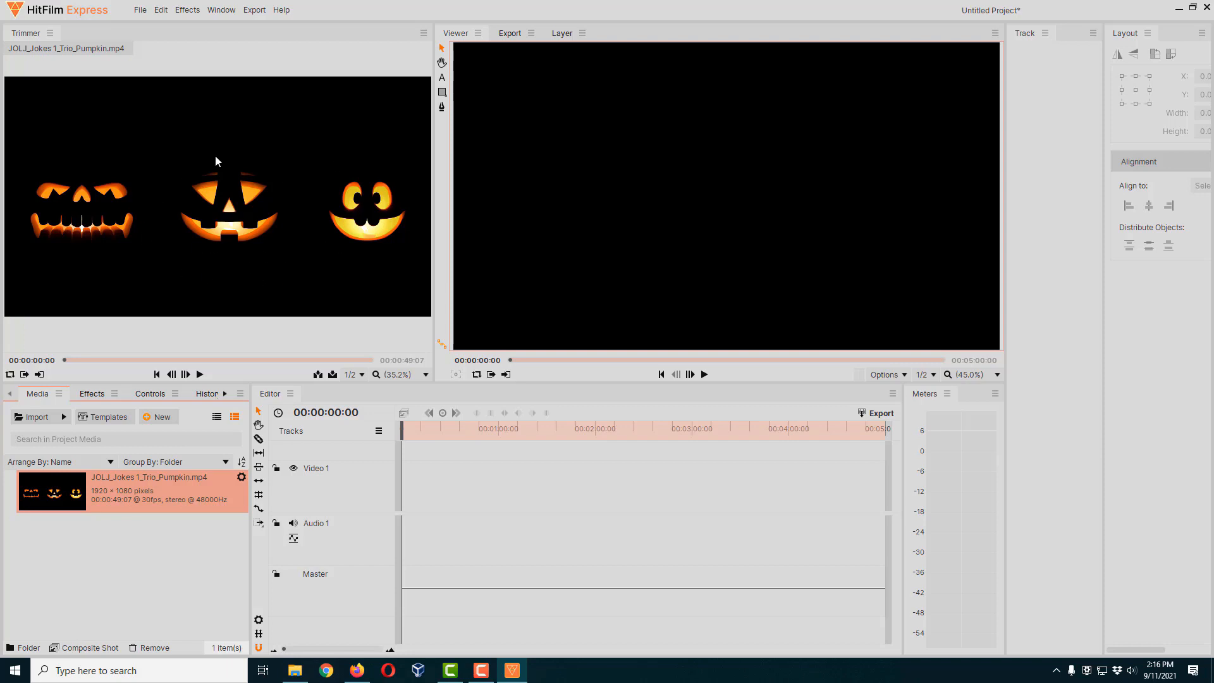
- Make a composite shot from the imported pumpkin video with the 1080p Full HD @ 30 fps template, and compare its timeline with the editor's
right_click(176, 493)
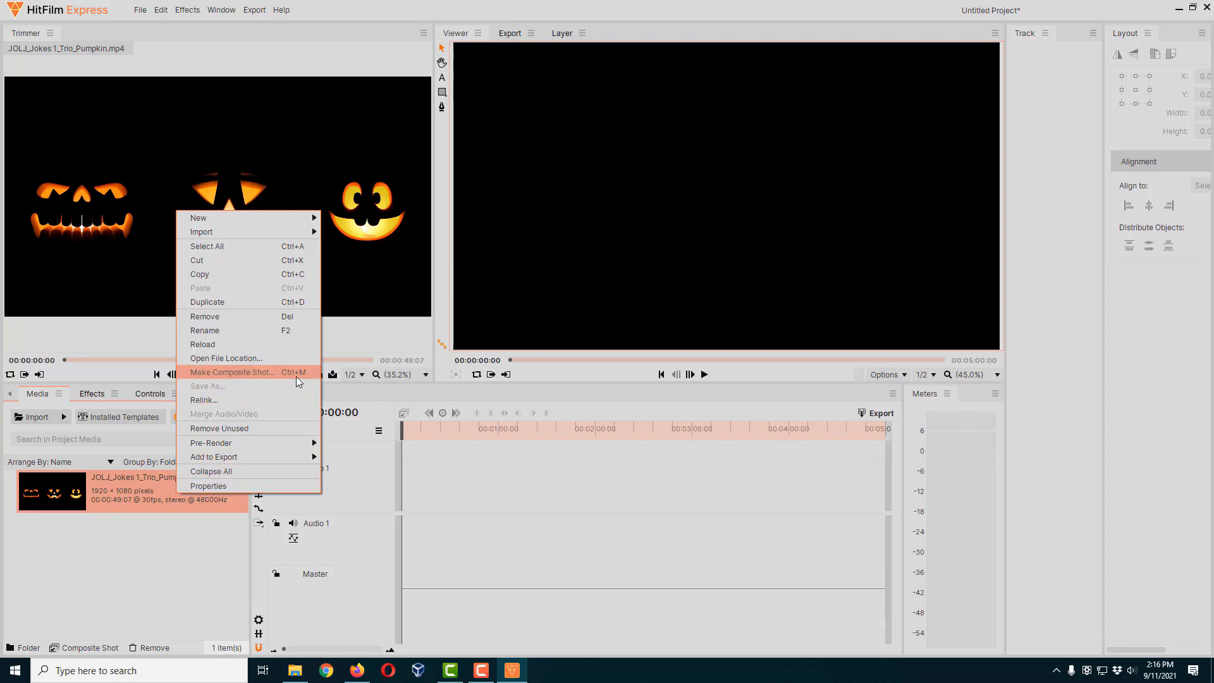
click(267, 374)
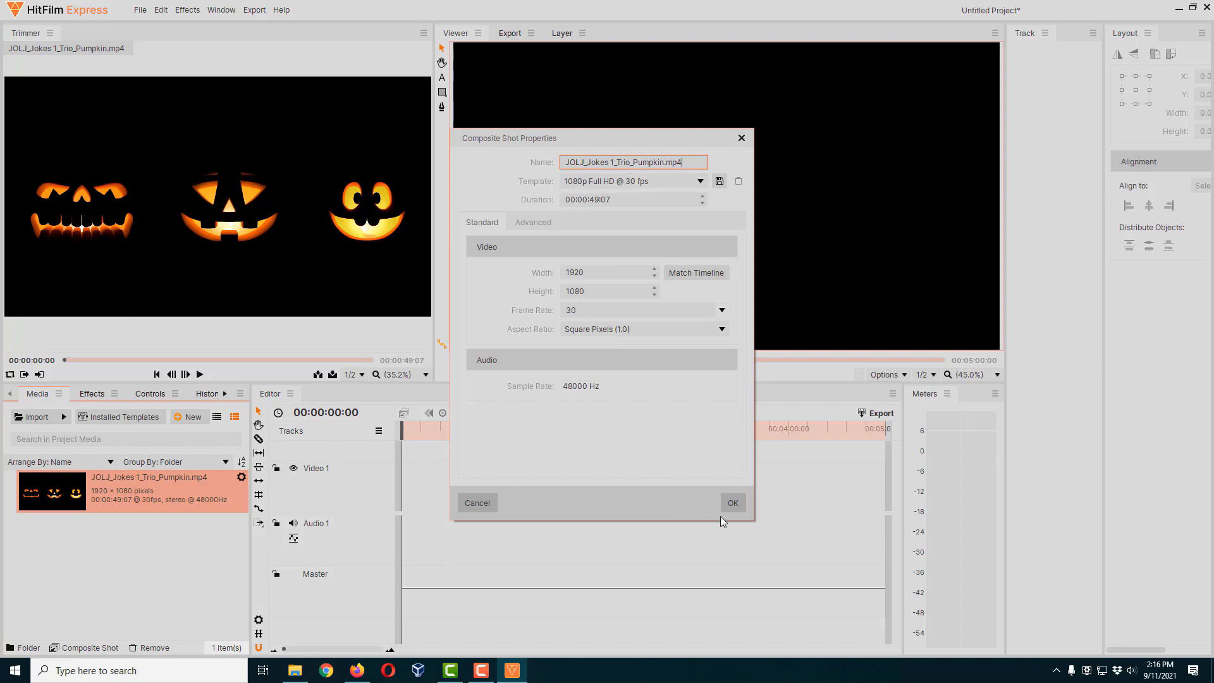
click(734, 504)
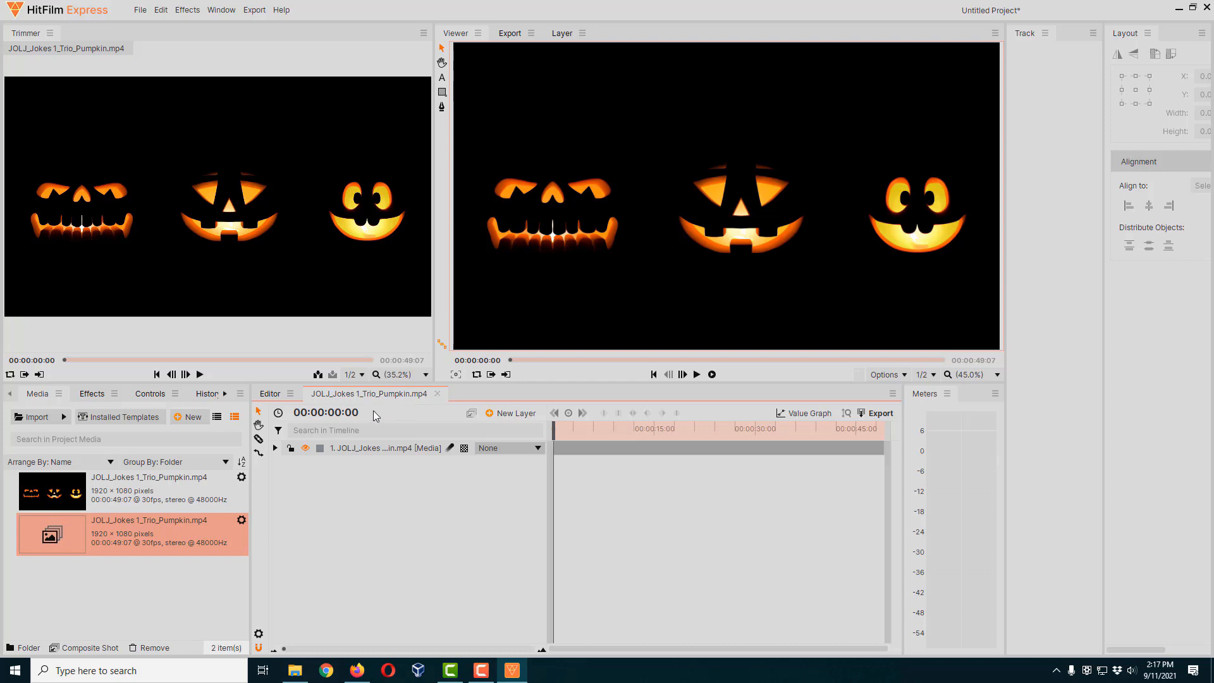
click(268, 394)
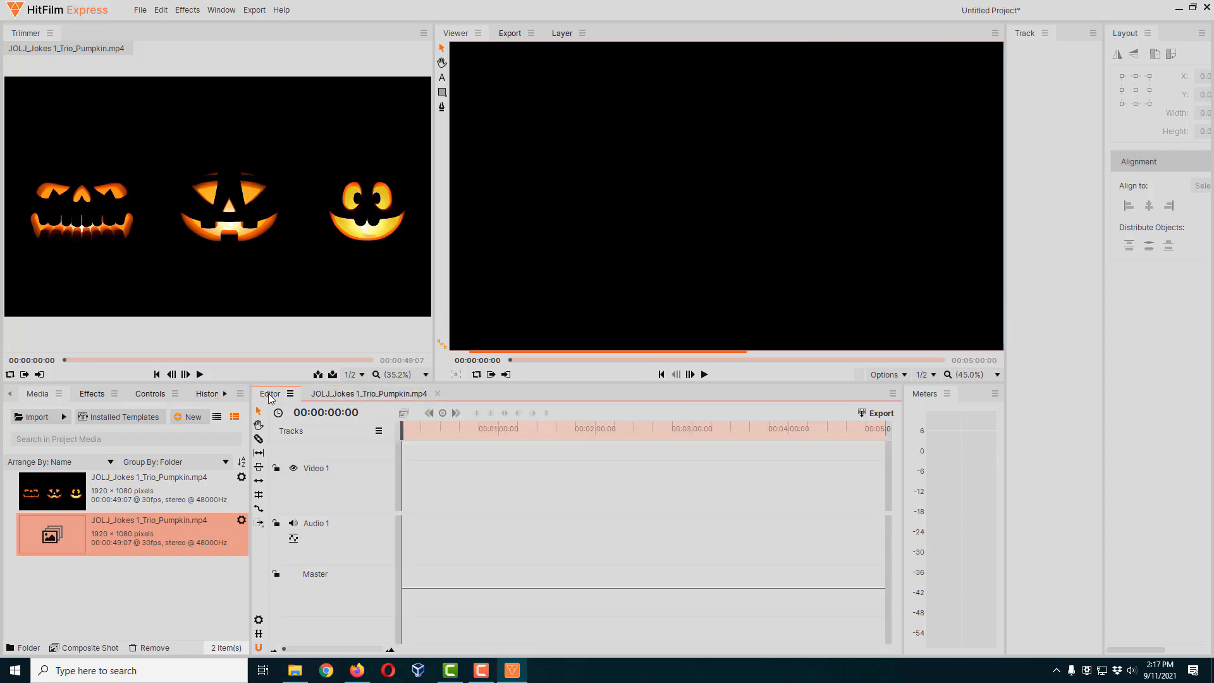
click(360, 393)
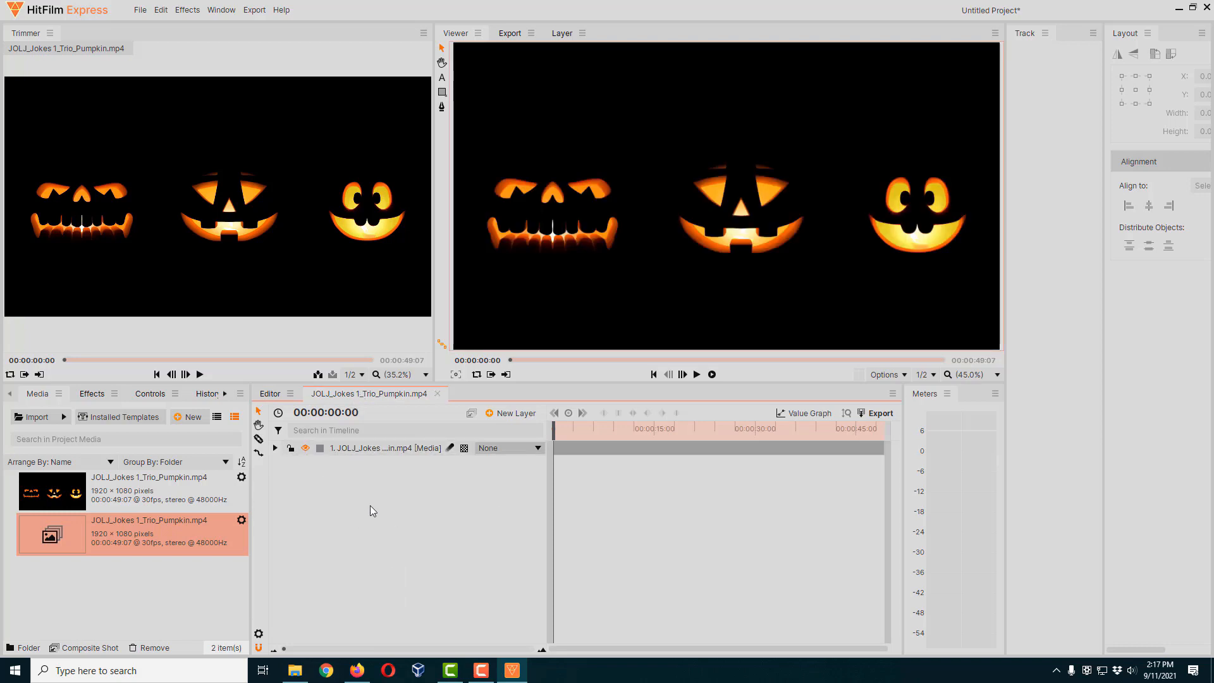
- Duplicate the pumpkin video layer twice in the composite shot timeline to have one layer for each pumpkin
click(393, 448)
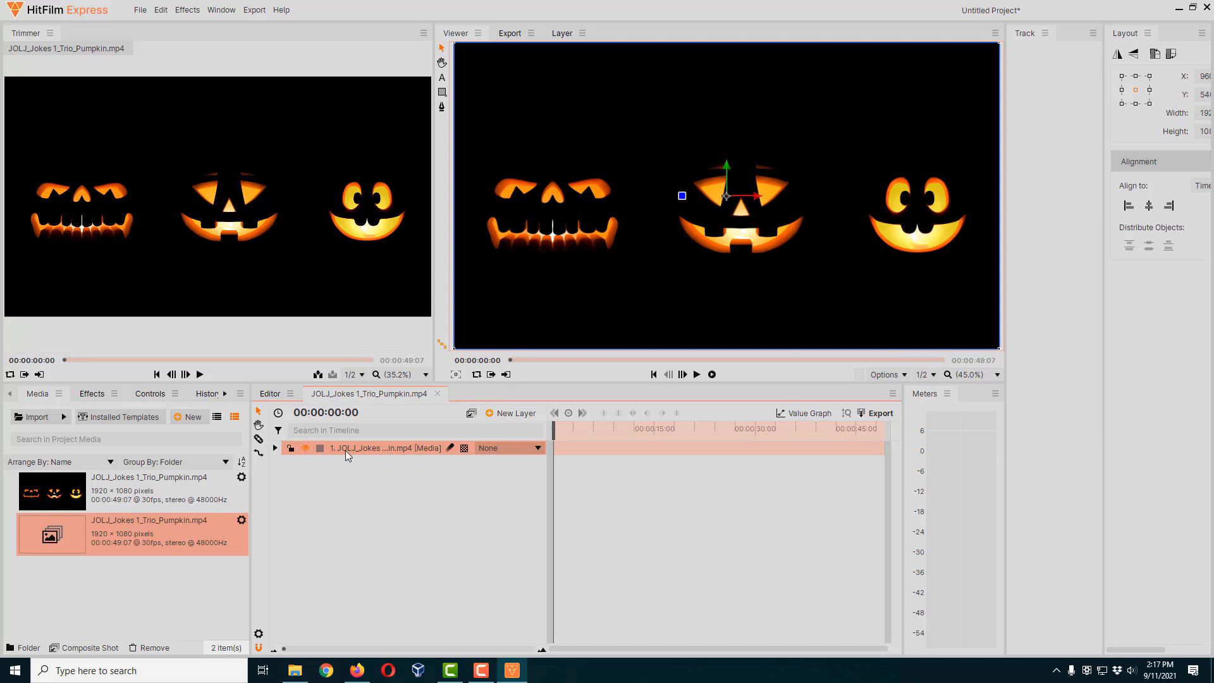
right_click(416, 449)
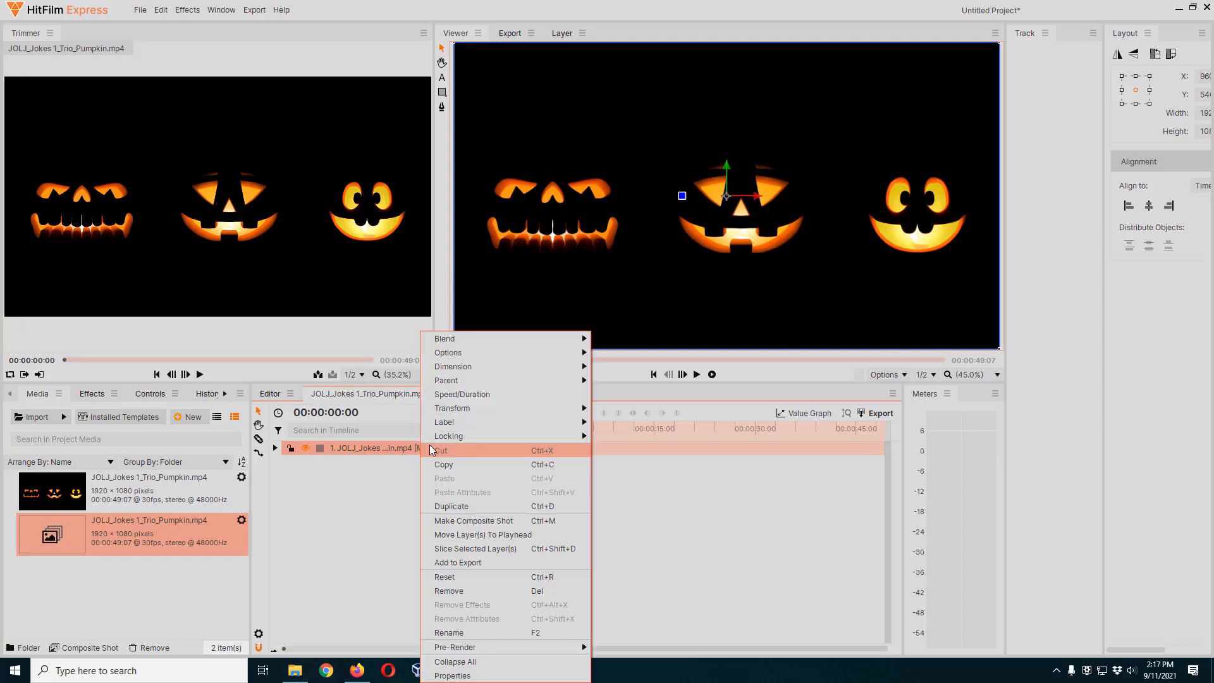
right_click(386, 451)
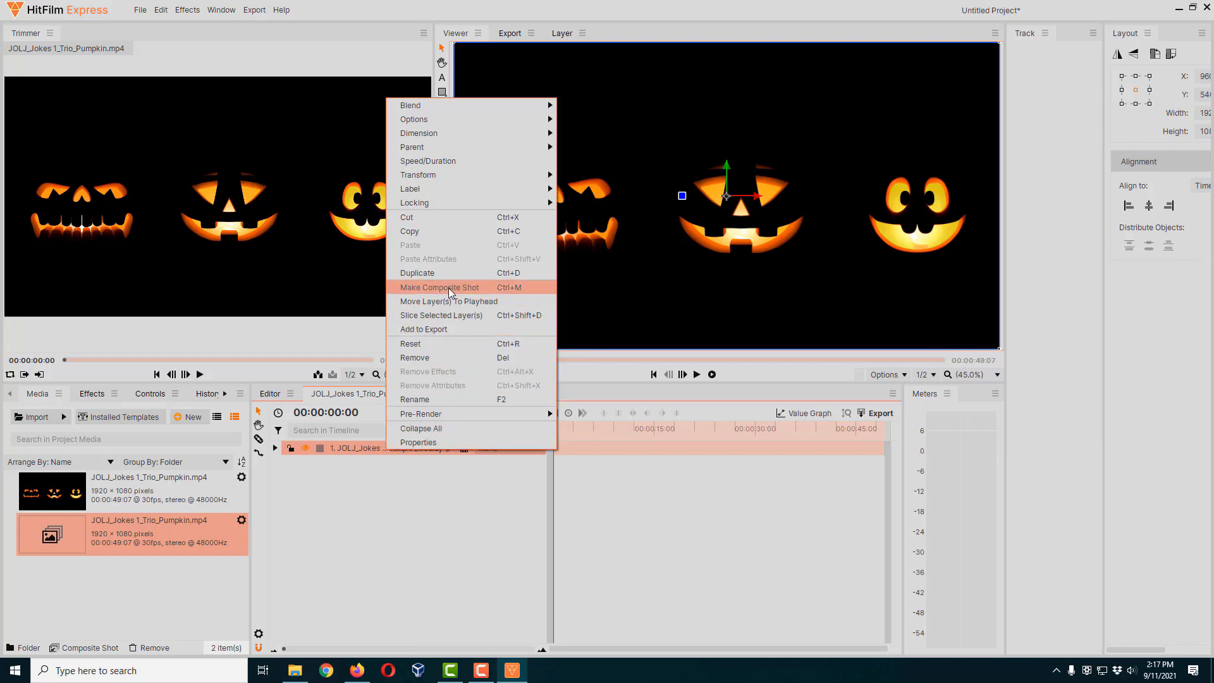
click(511, 277)
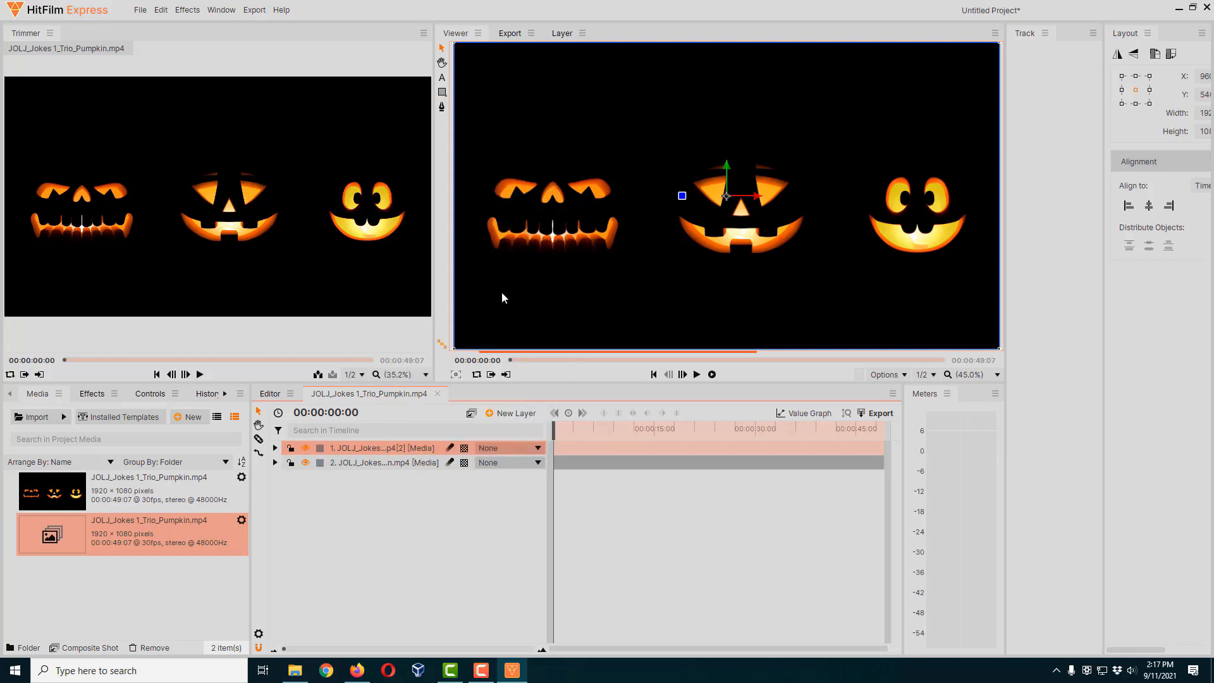
right_click(422, 453)
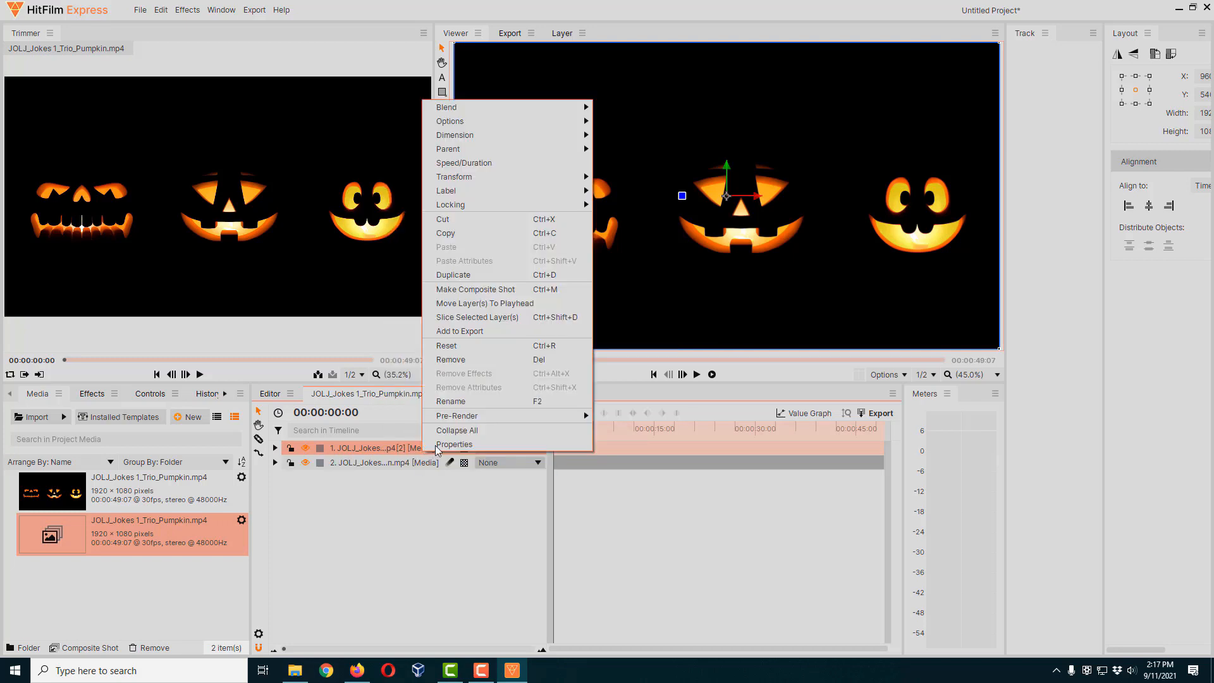
click(487, 275)
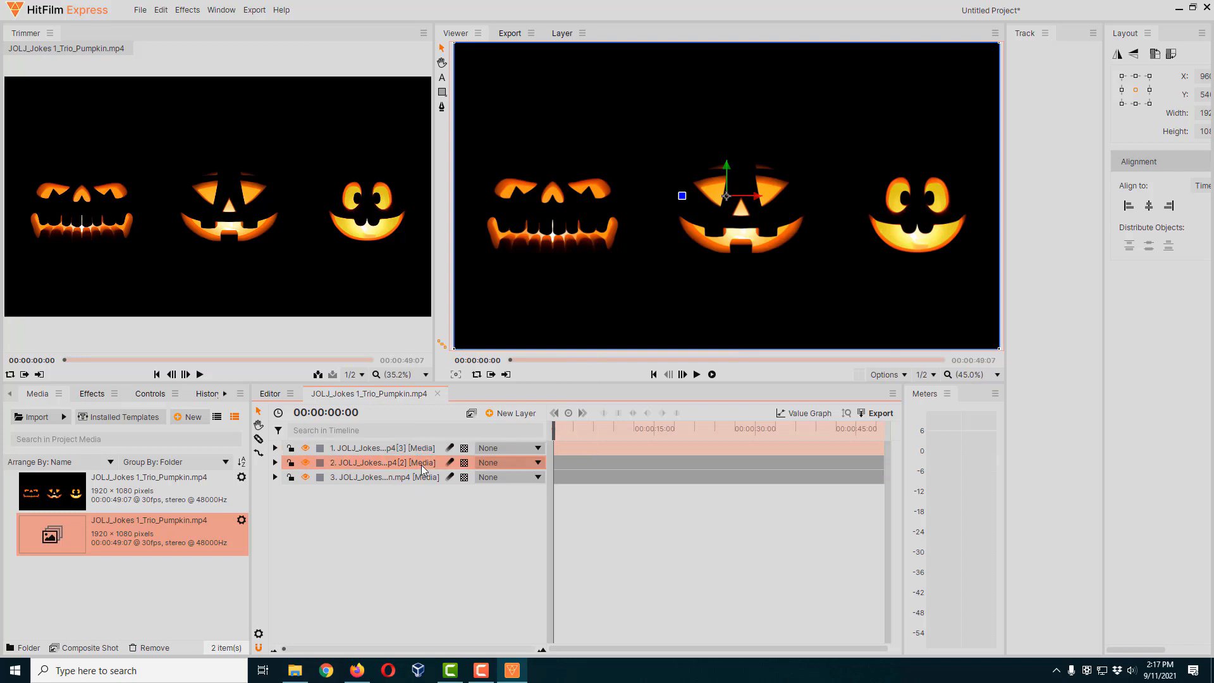
click(424, 480)
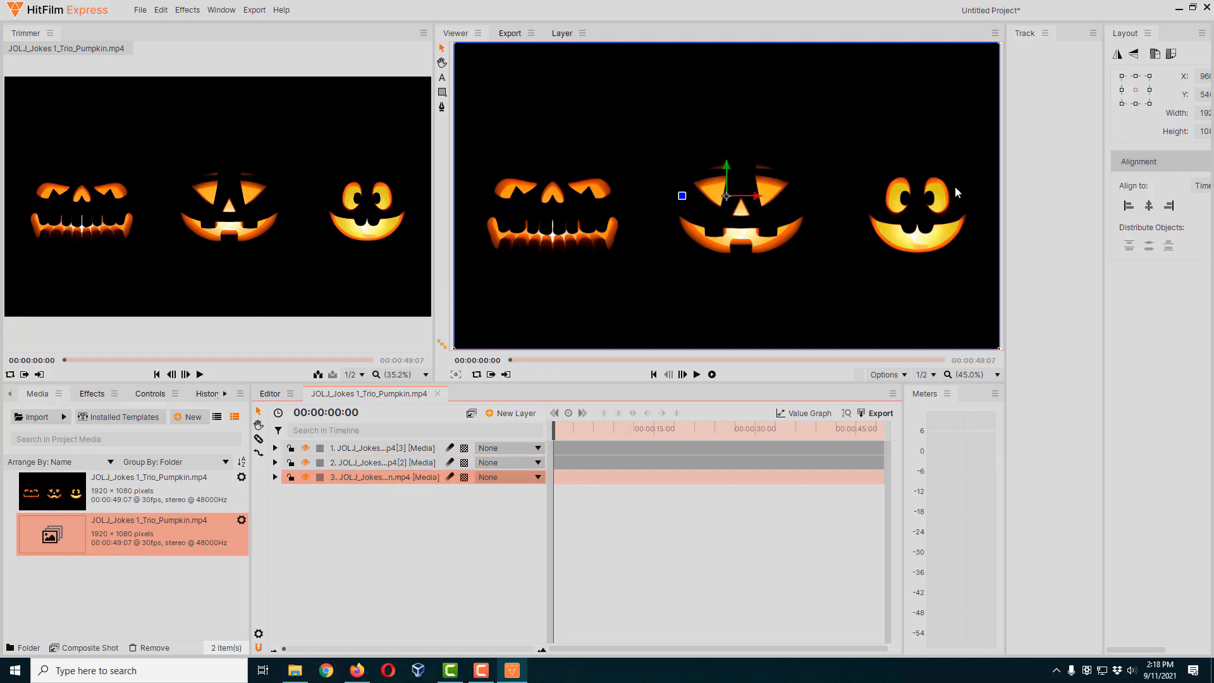
- Rename the topmost pumpkin layer as Left Pumpkin
click(377, 450)
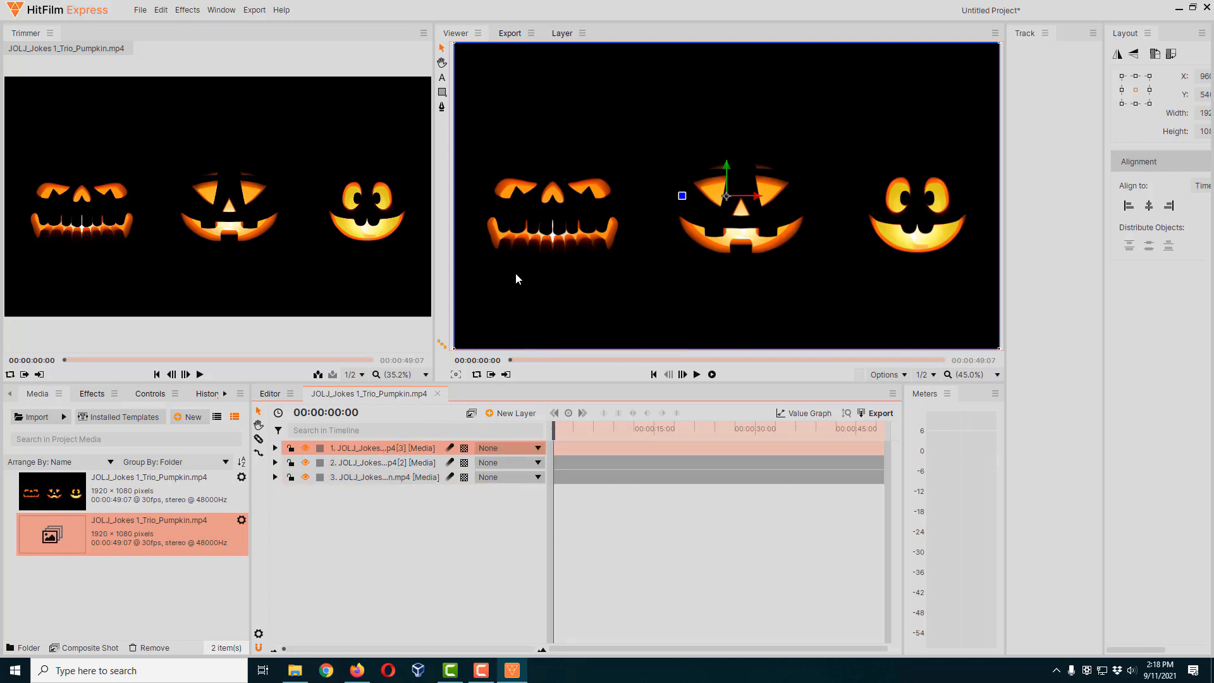
right_click(388, 449)
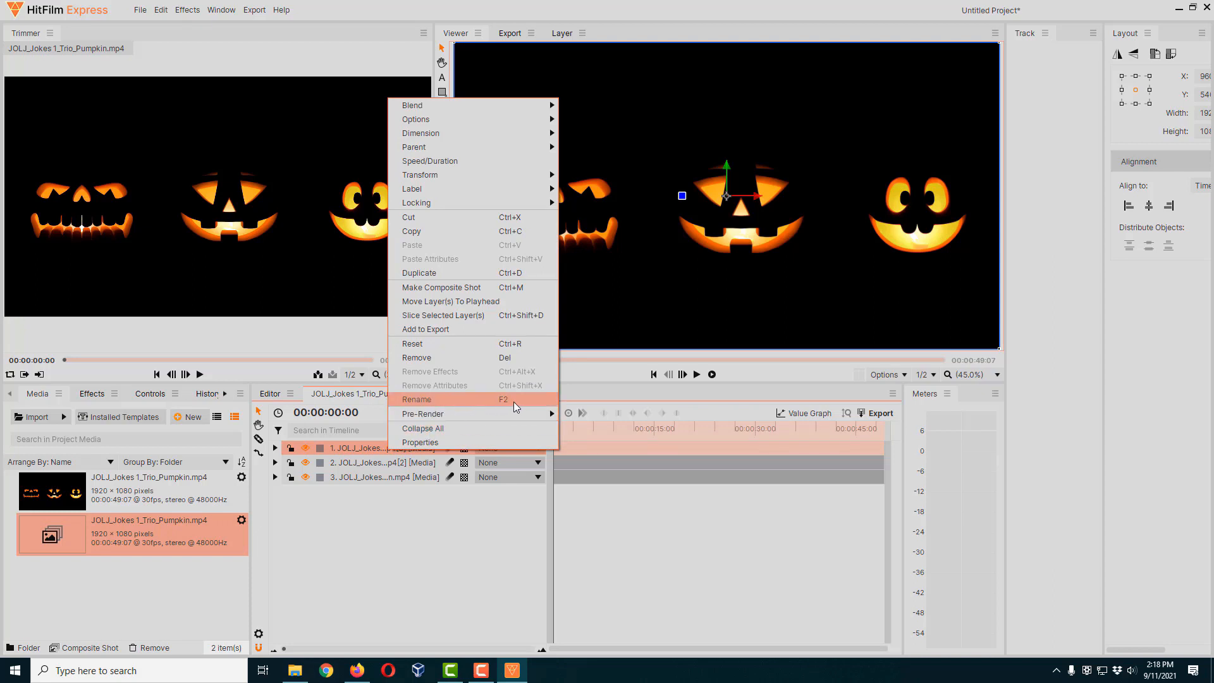
click(465, 401)
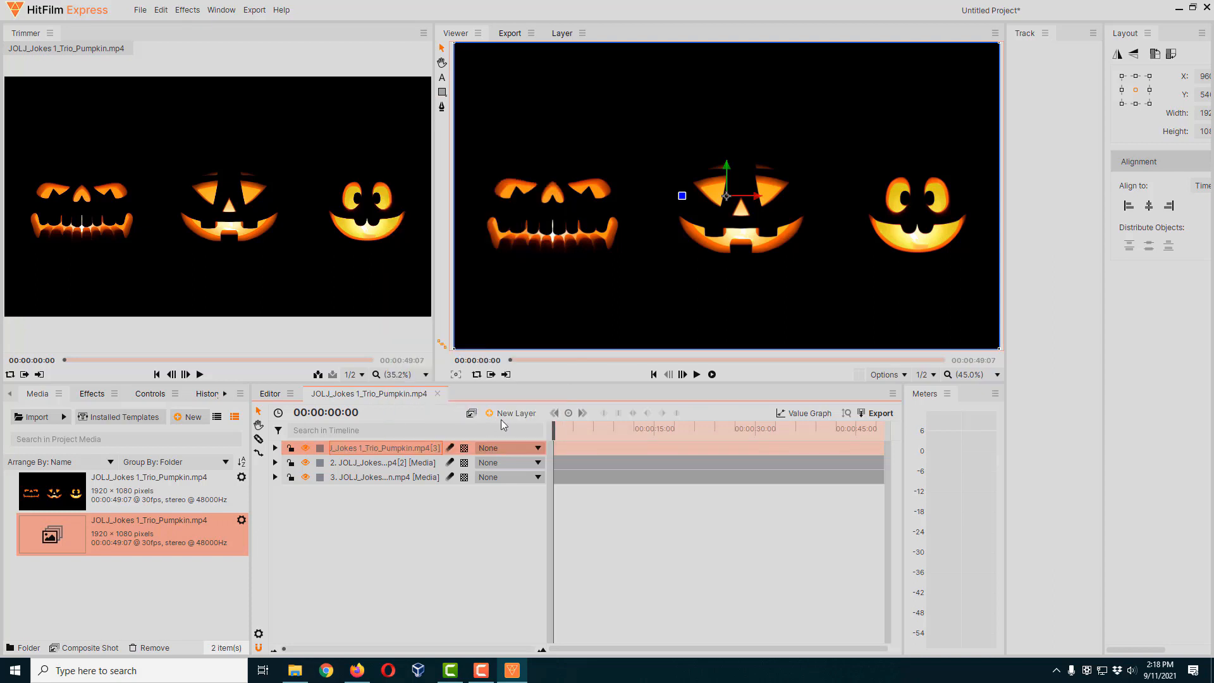
text(Left P)
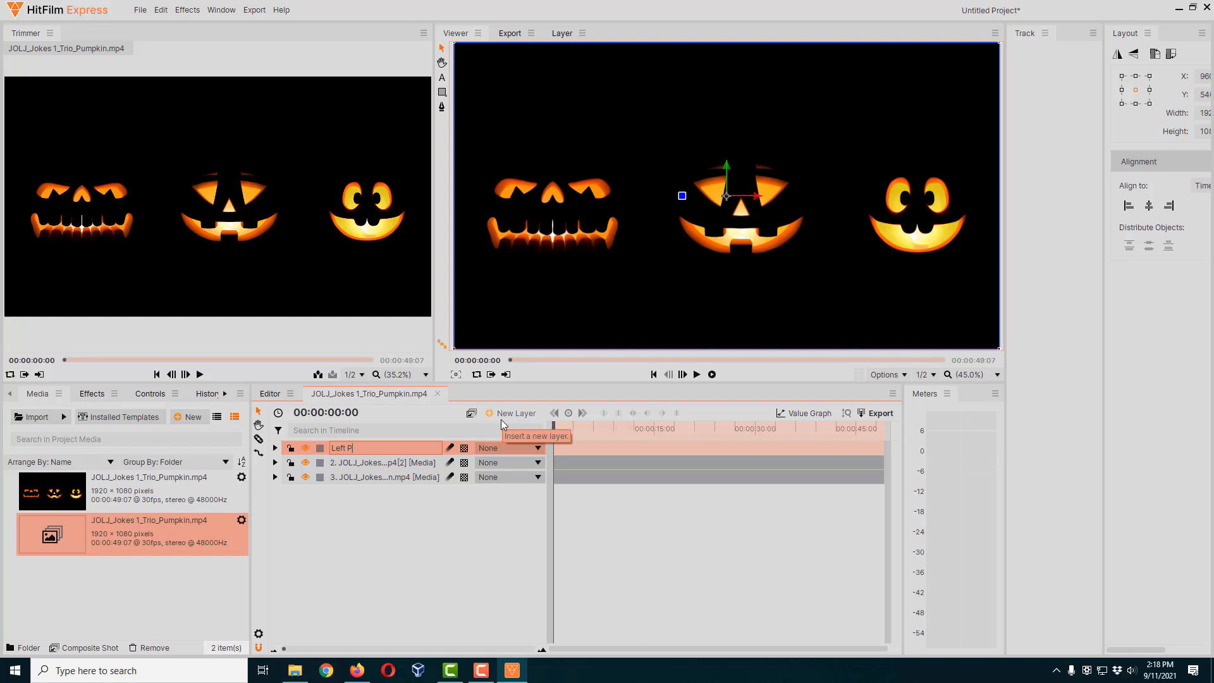
text(umpkin)
key(Return)
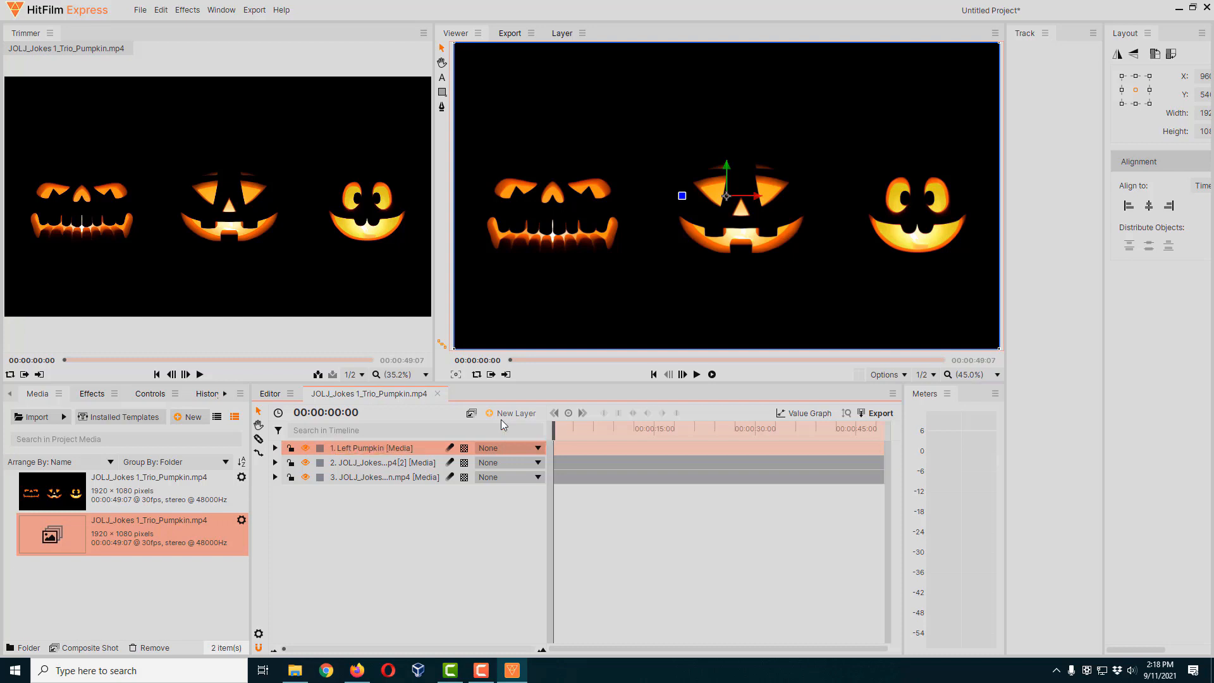
- Rename the second pumpkin layer in the composite shot timeline as Middle Pumpkin
click(394, 462)
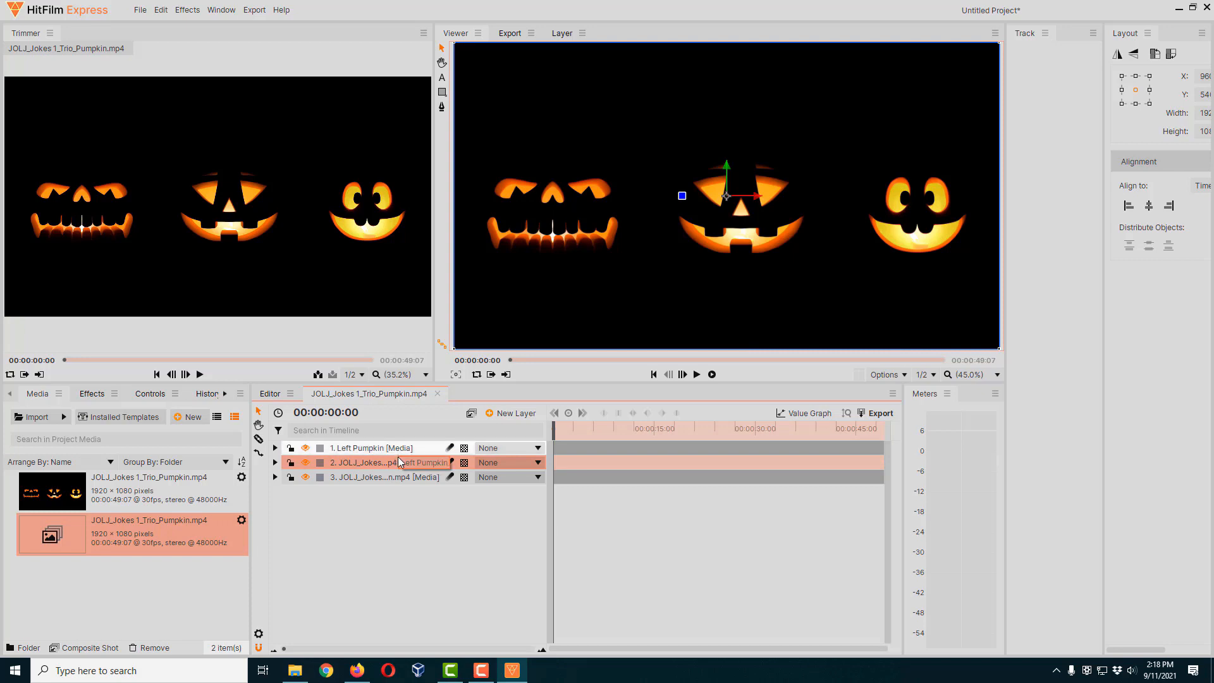
double_click(398, 462)
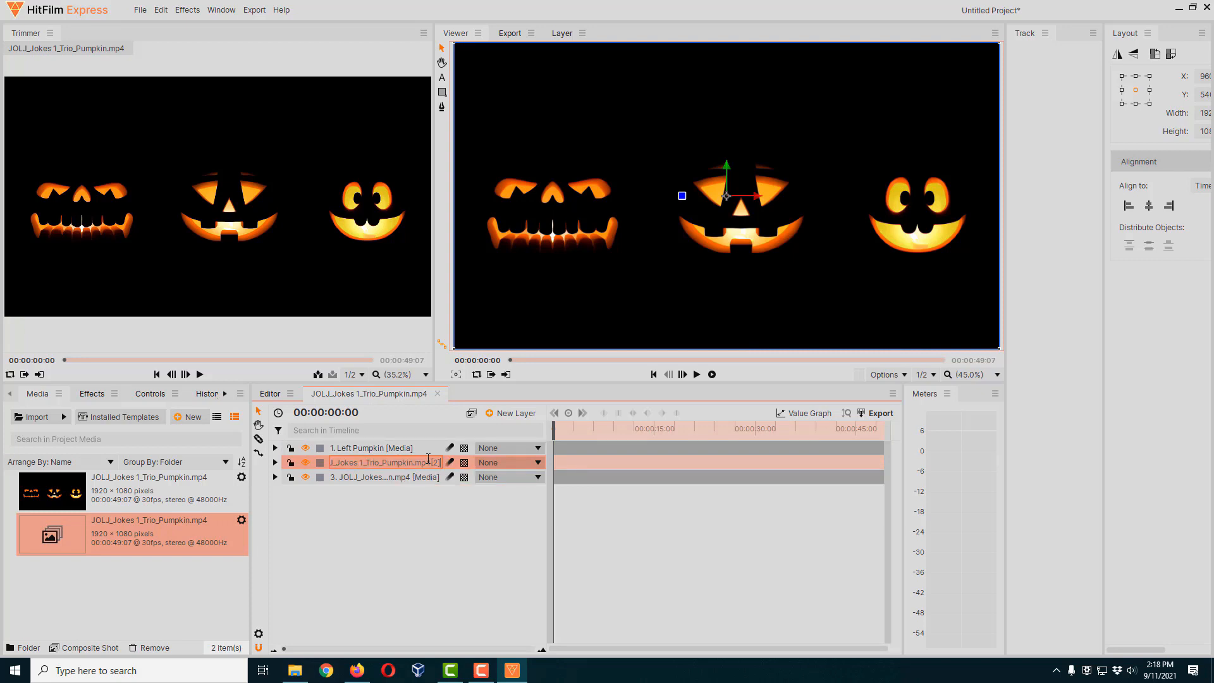
text(Middle Pumpkin)
key(Return)
- Rename the third, lowest pumpkin layer in the timeline as Right Pumpkin
click(402, 480)
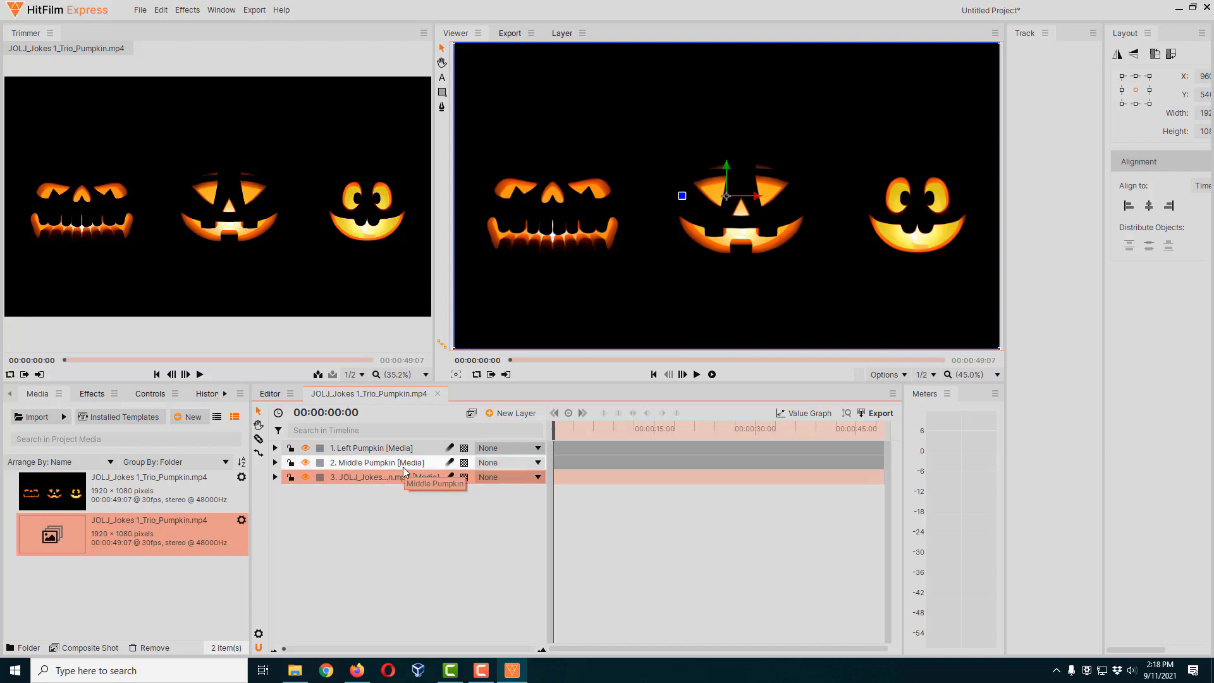
key(F2)
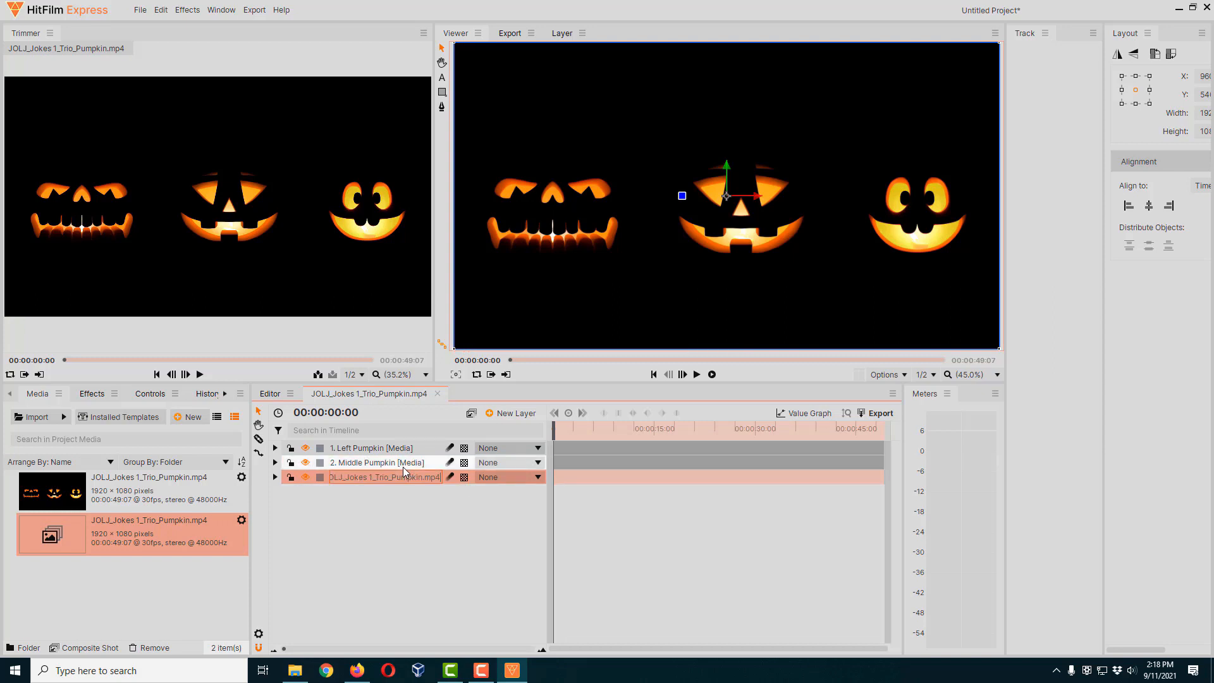
text(Right Pumpkin)
key(Return)
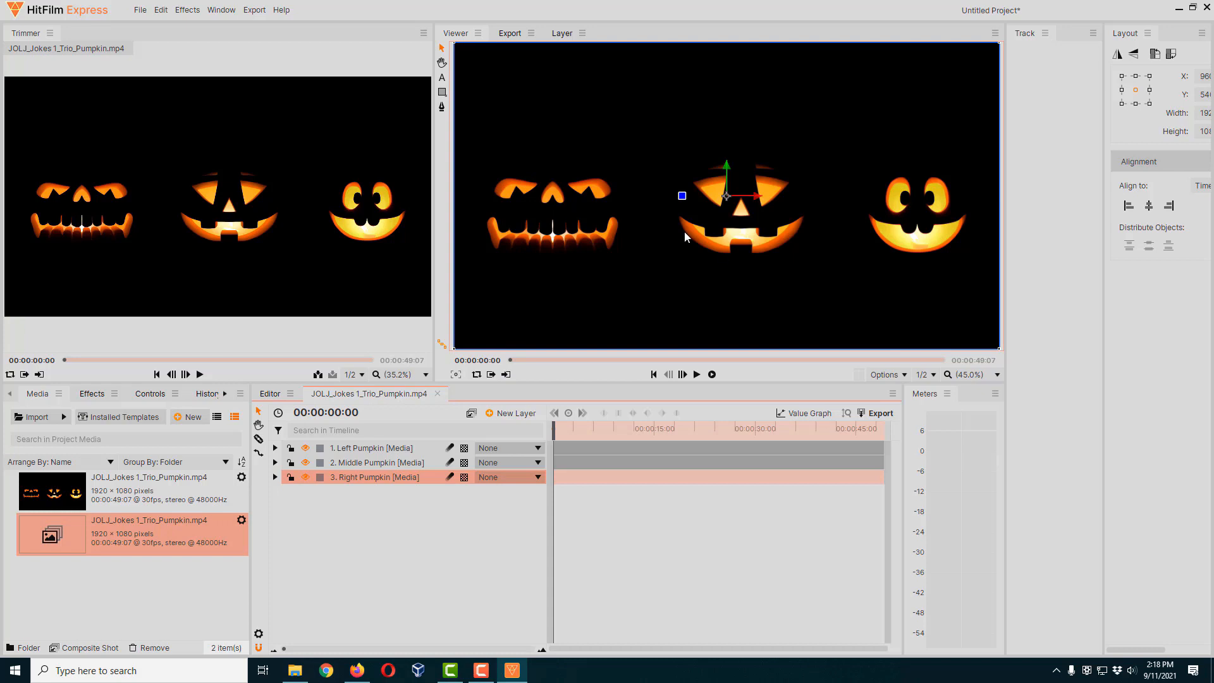
- Select the Left Pumpkin layer and hide the Middle Pumpkin and Right Pumpkin layers so only it shows
click(382, 450)
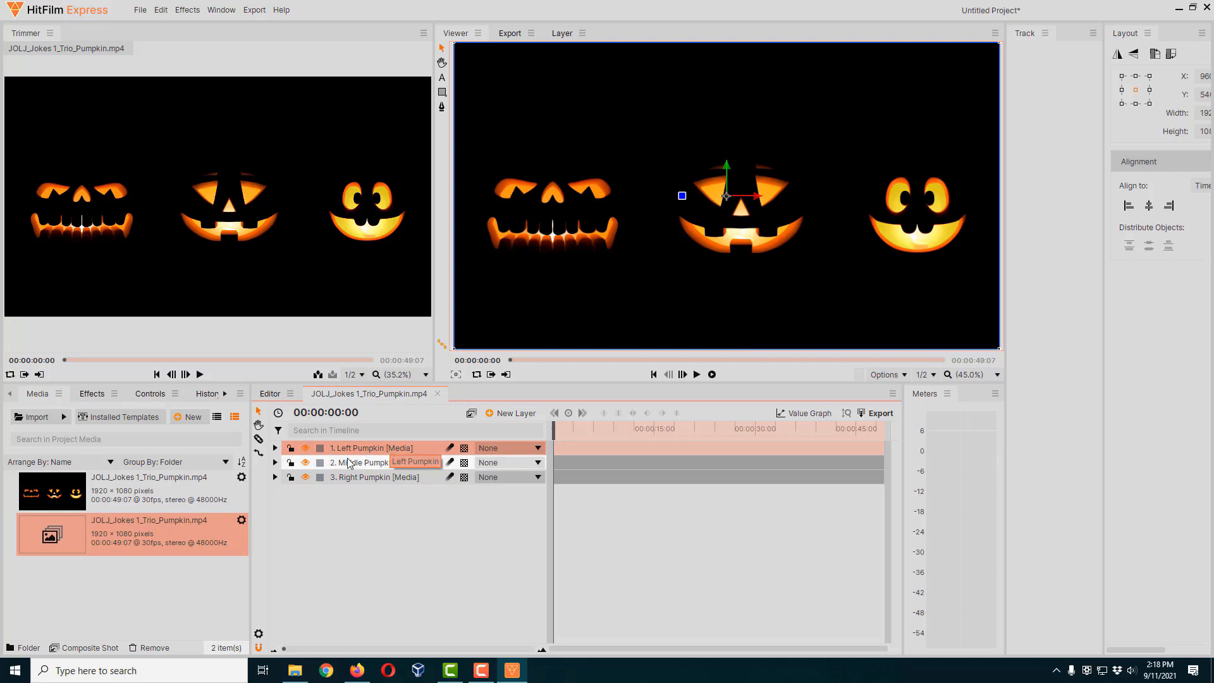
click(306, 464)
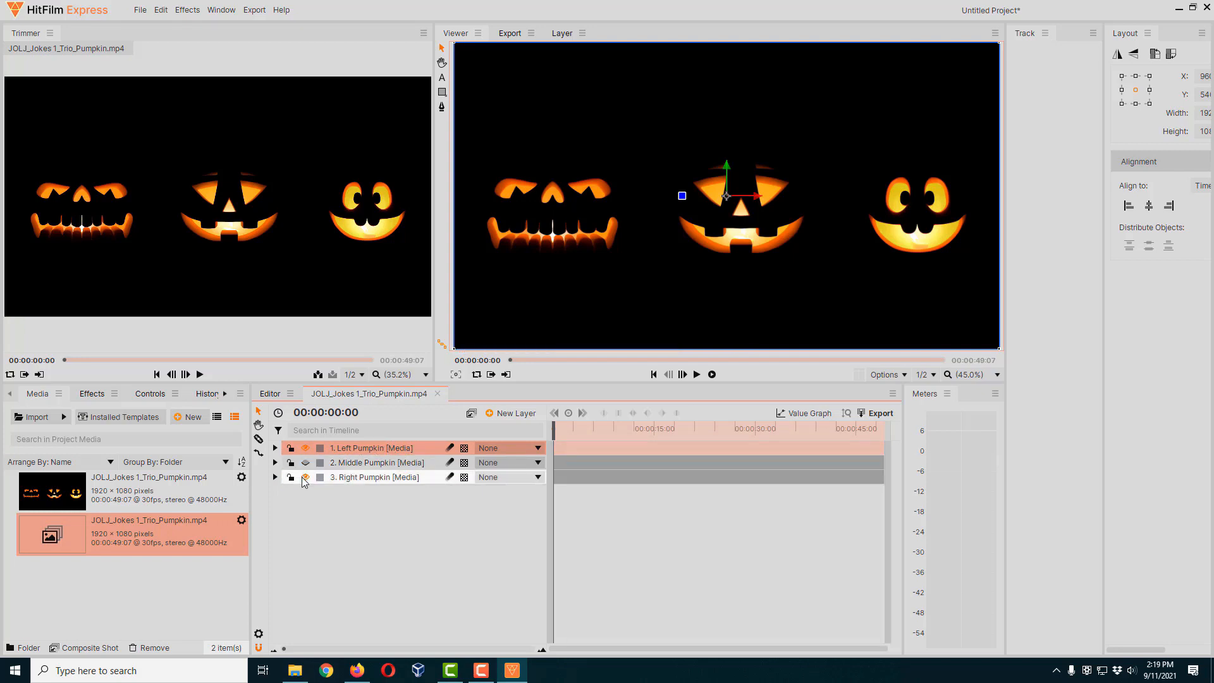
click(304, 477)
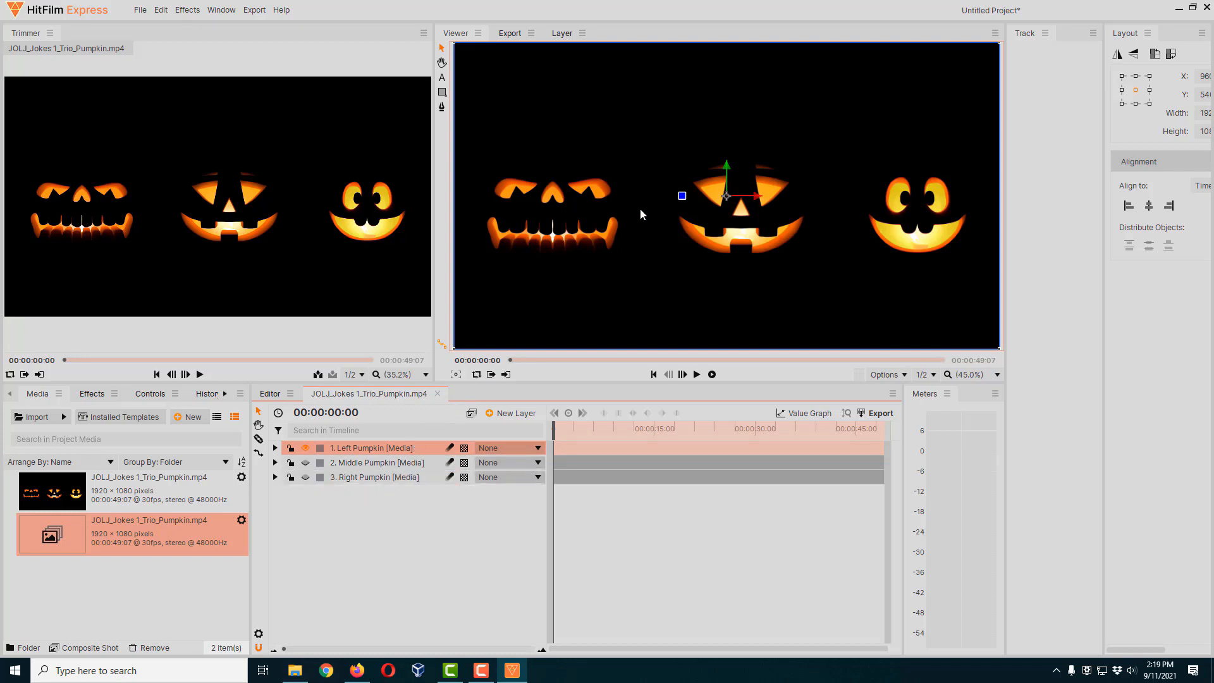
- Try a rectangle mask around the left pumpkin on the Left Pumpkin layer, and delete that trial mask
click(442, 93)
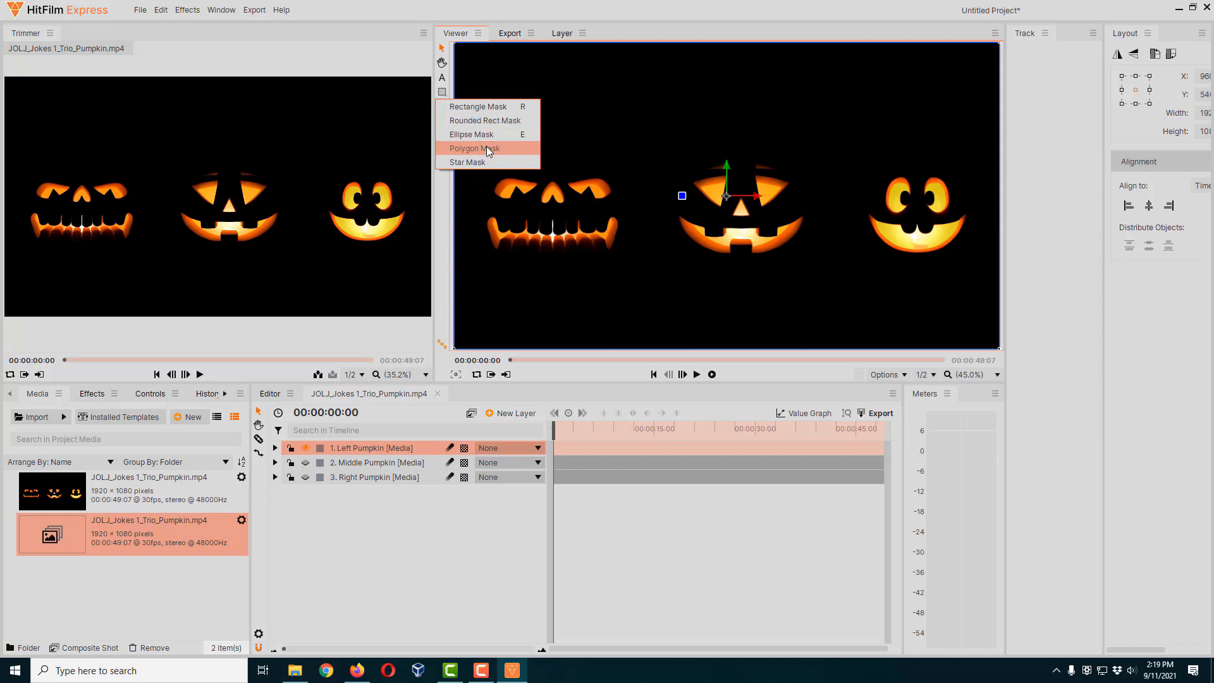
click(593, 130)
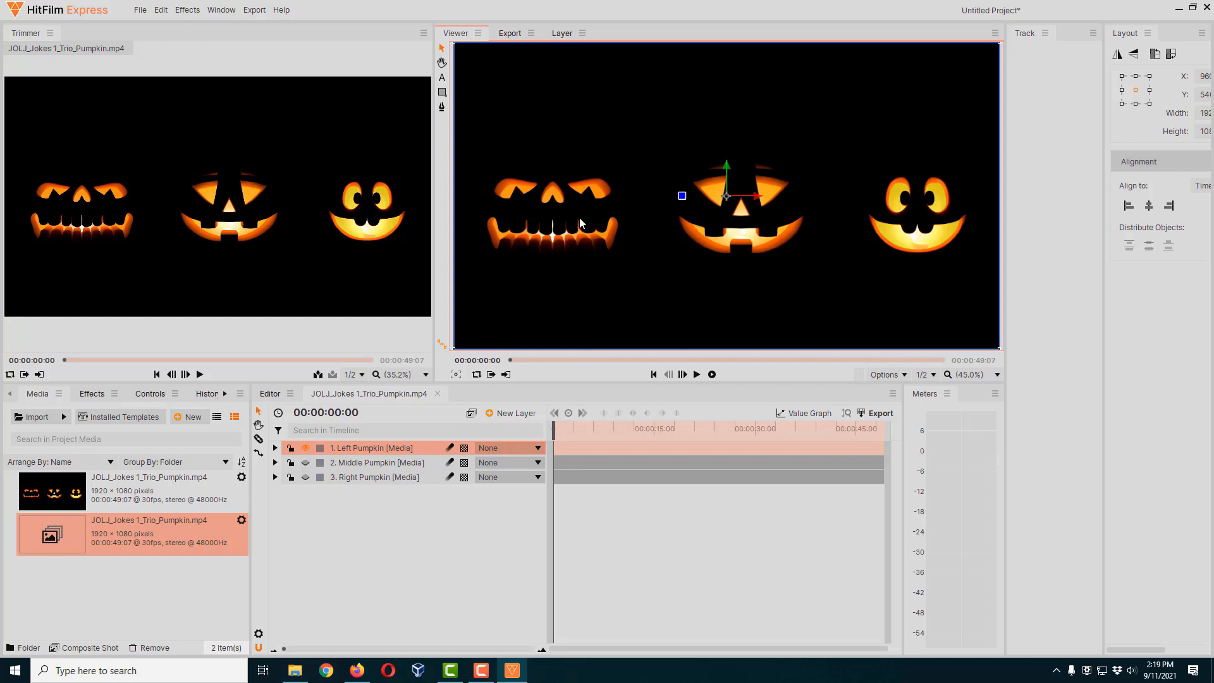
click(442, 93)
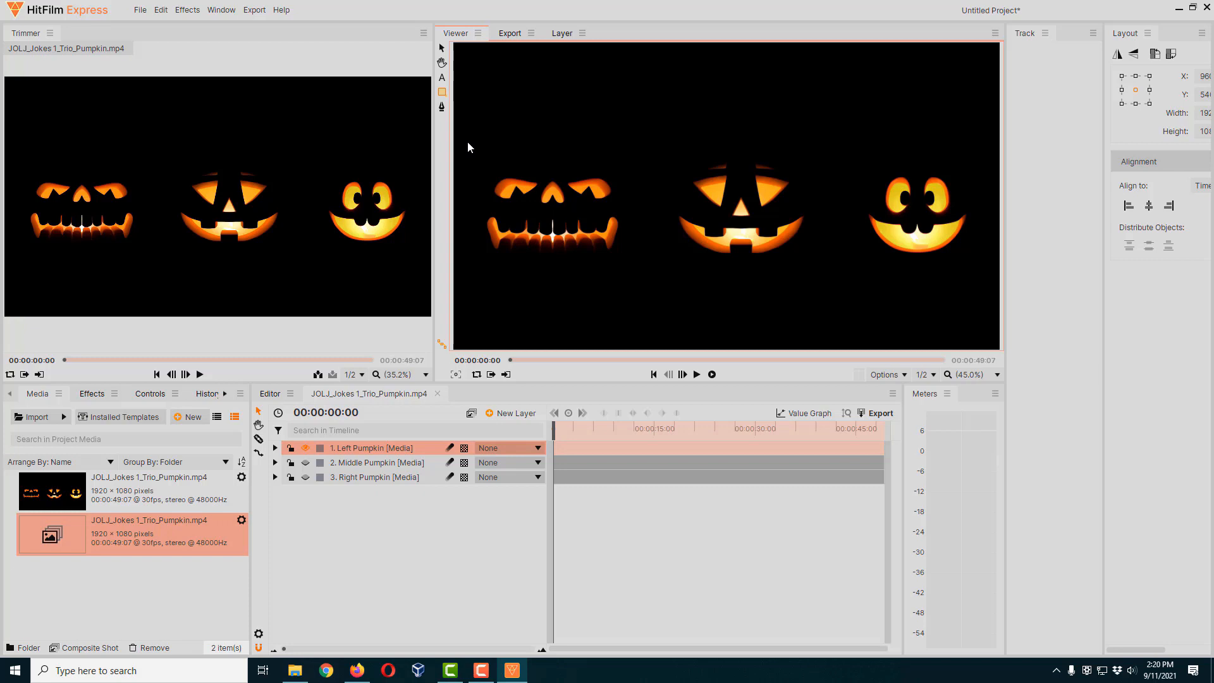
drag(468, 142, 647, 297)
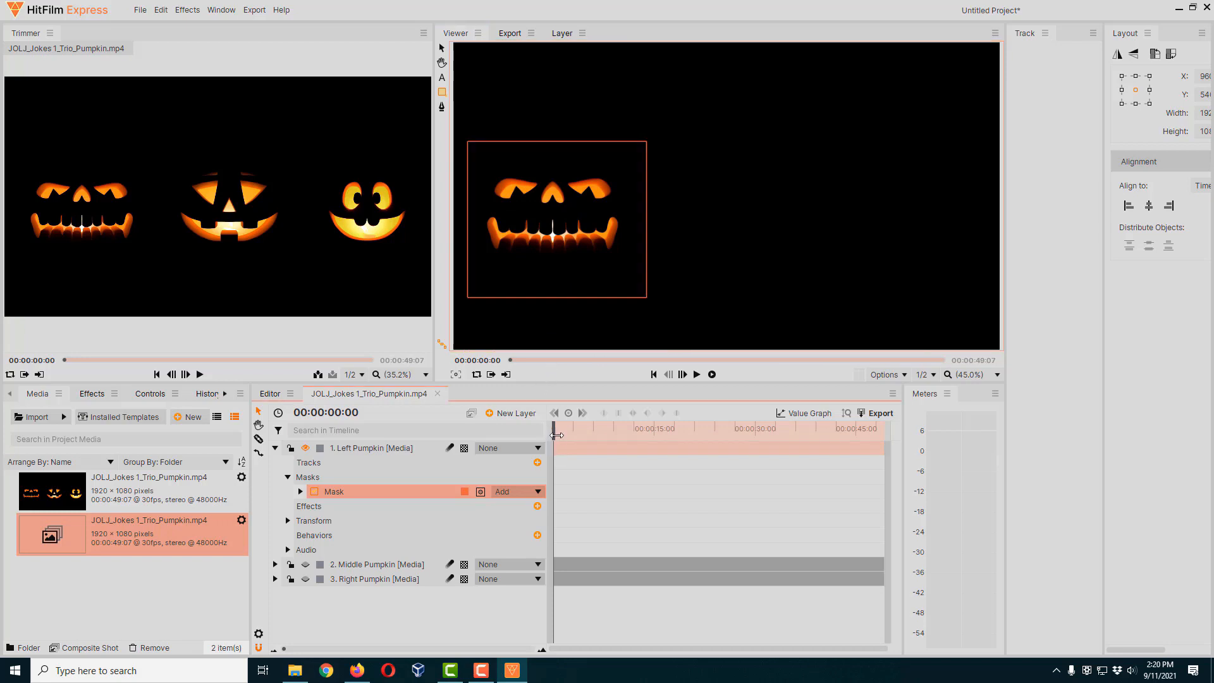
mouse_move(556, 435)
mouse_down()
mouse_move(901, 446)
mouse_move(550, 448)
mouse_up()
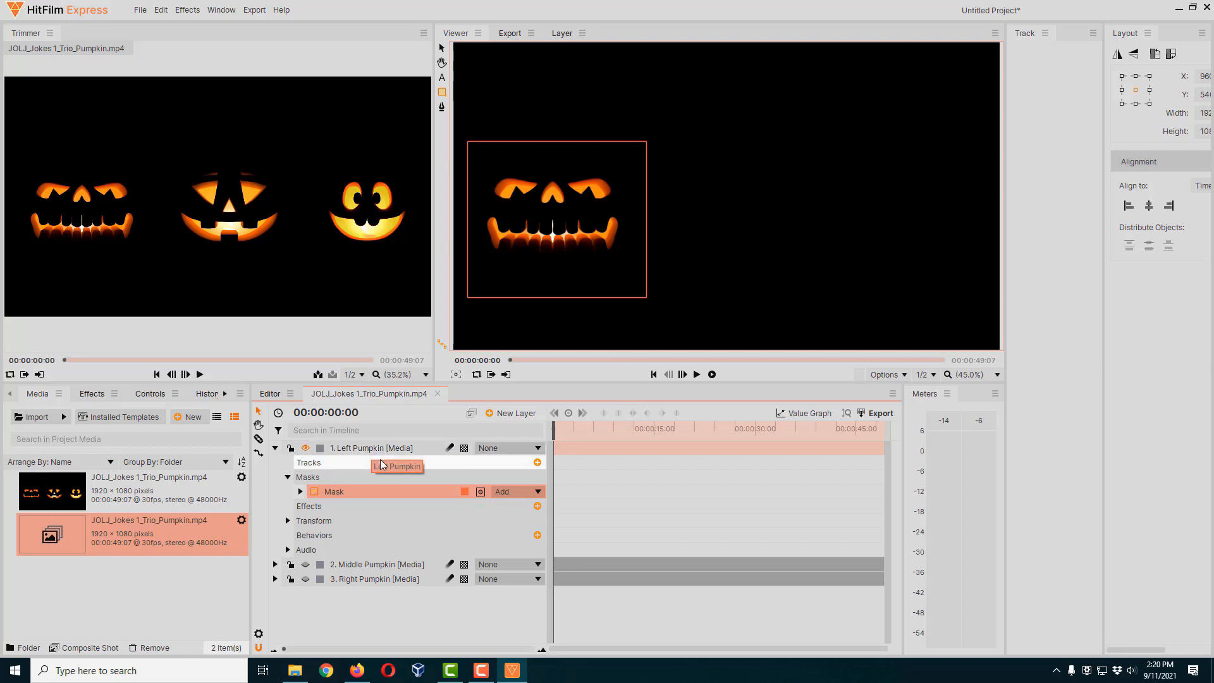
drag(326, 493, 276, 452)
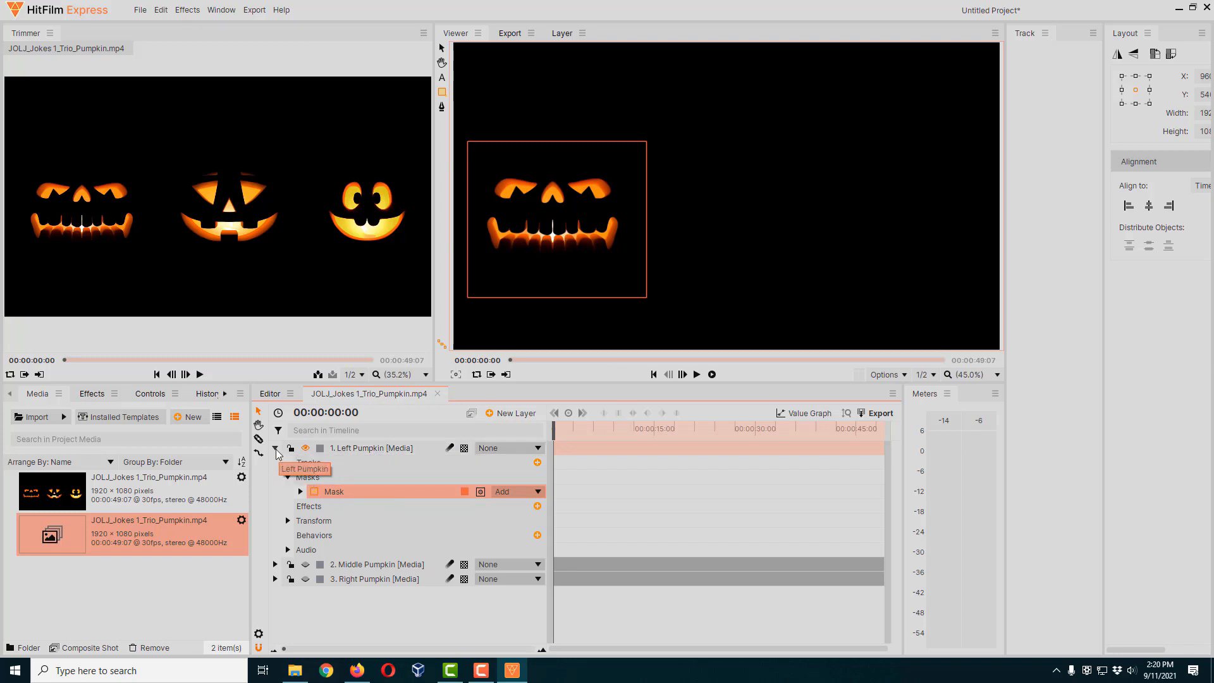
click(276, 449)
click(276, 449)
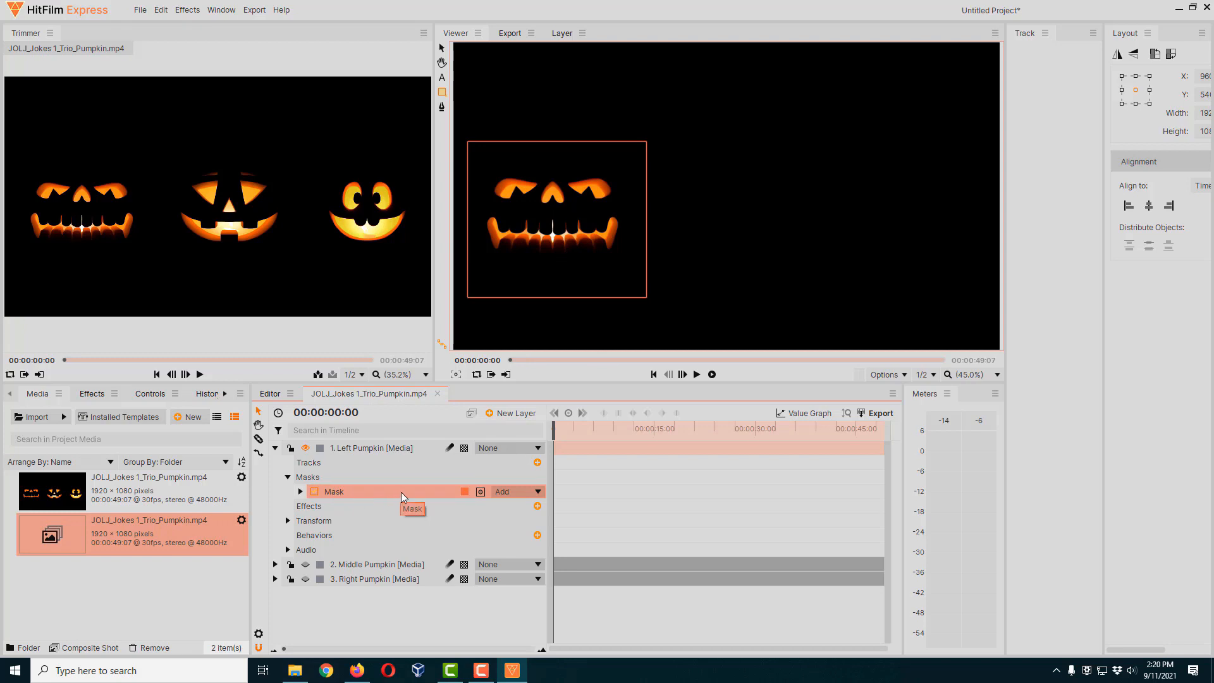
key(Delete)
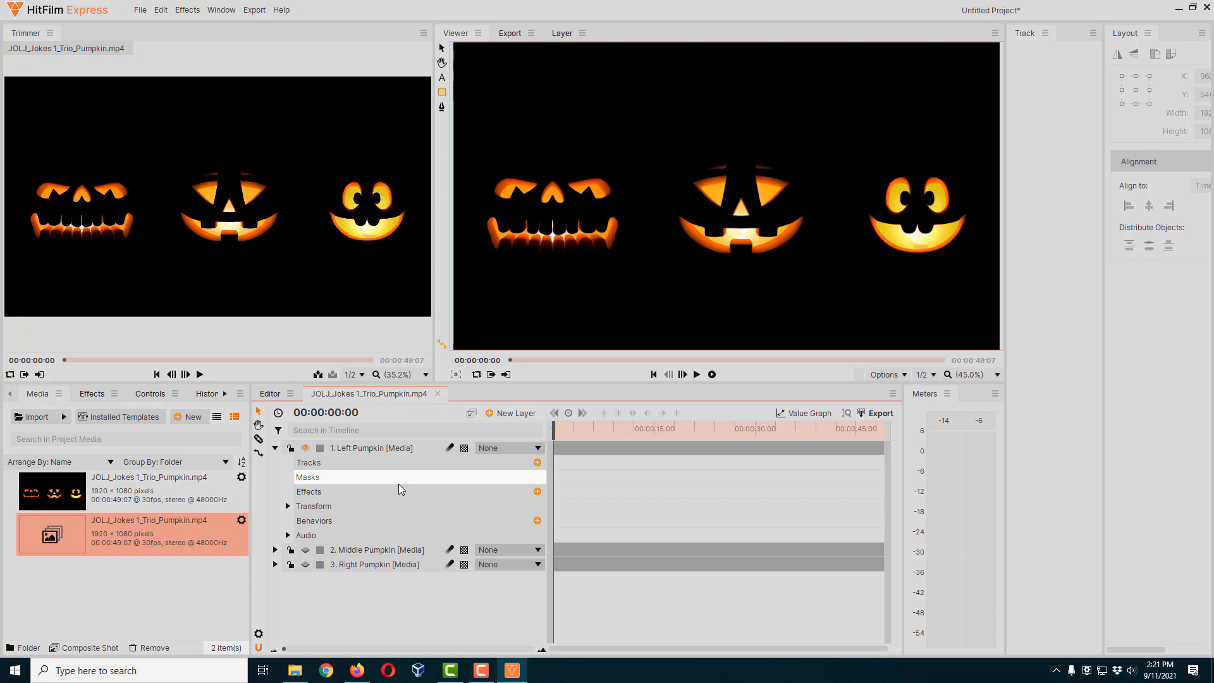
- Draw a rectangle mask around the left pumpkin on its layer, check it by scrubbing, and collapse the layer's properties
click(442, 93)
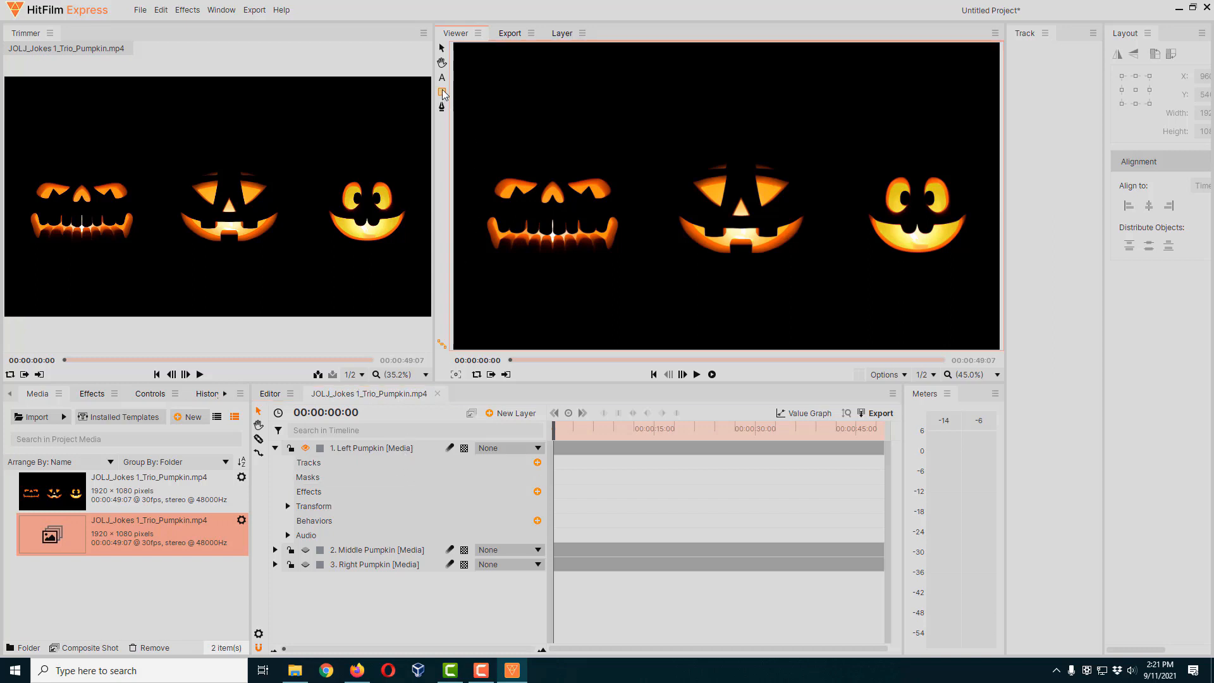
drag(471, 136, 642, 286)
mouse_move(556, 435)
mouse_down()
mouse_move(829, 487)
mouse_move(895, 443)
mouse_move(635, 458)
mouse_move(555, 448)
mouse_up()
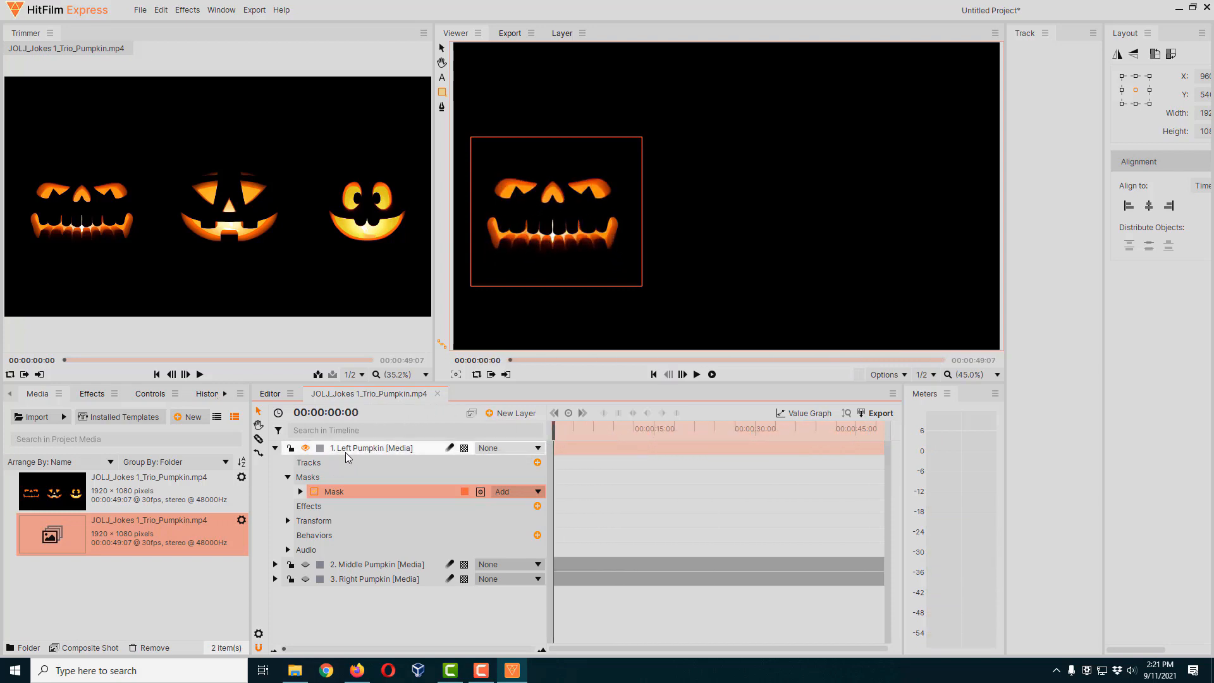
click(276, 448)
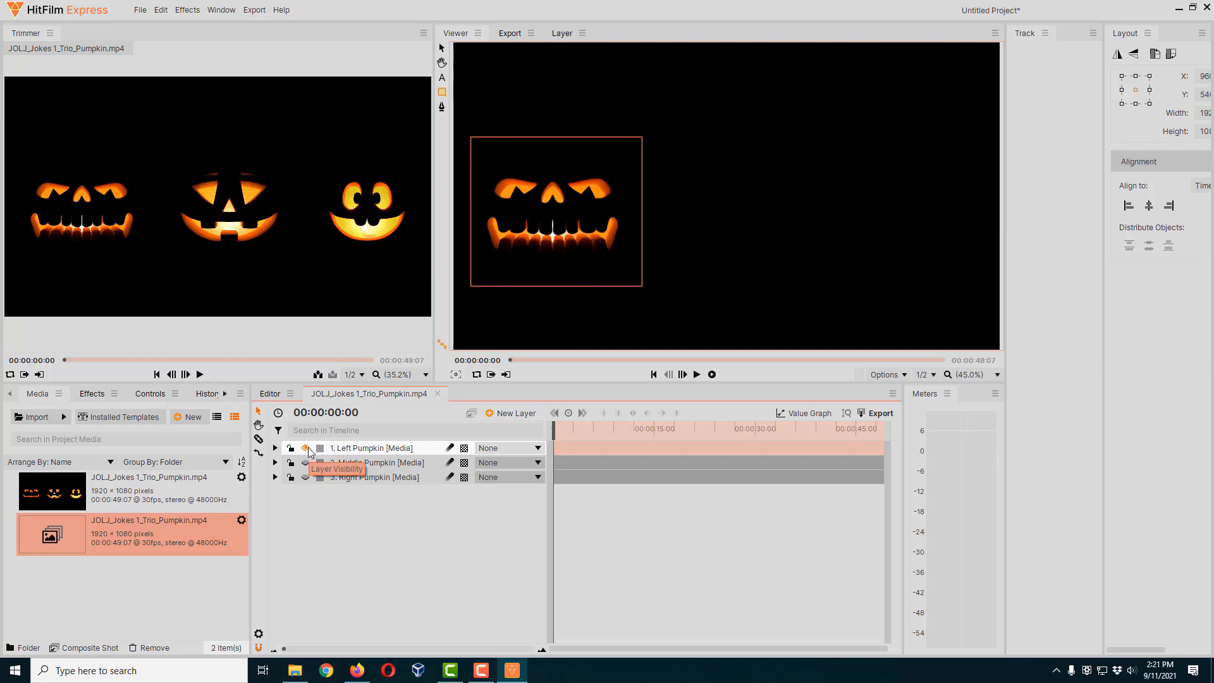
- With only the Middle Pumpkin layer shown, draw a rectangle mask around the middle pumpkin and check it by scrubbing the timeline
click(308, 449)
click(306, 464)
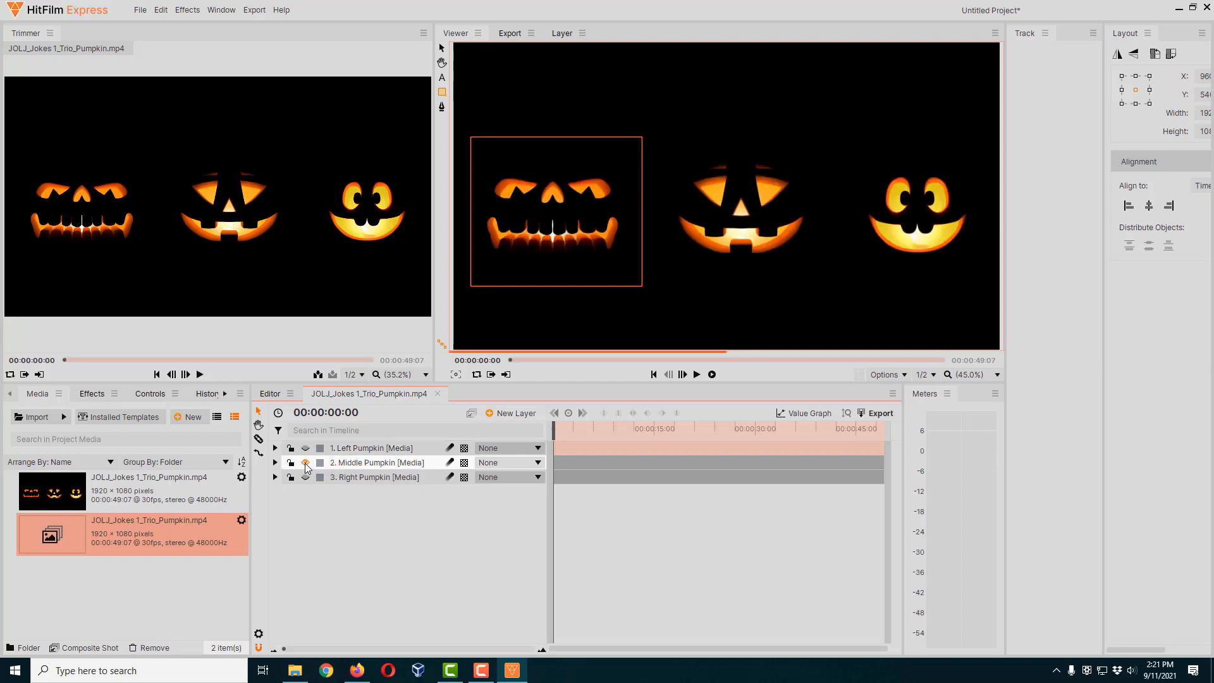
click(382, 467)
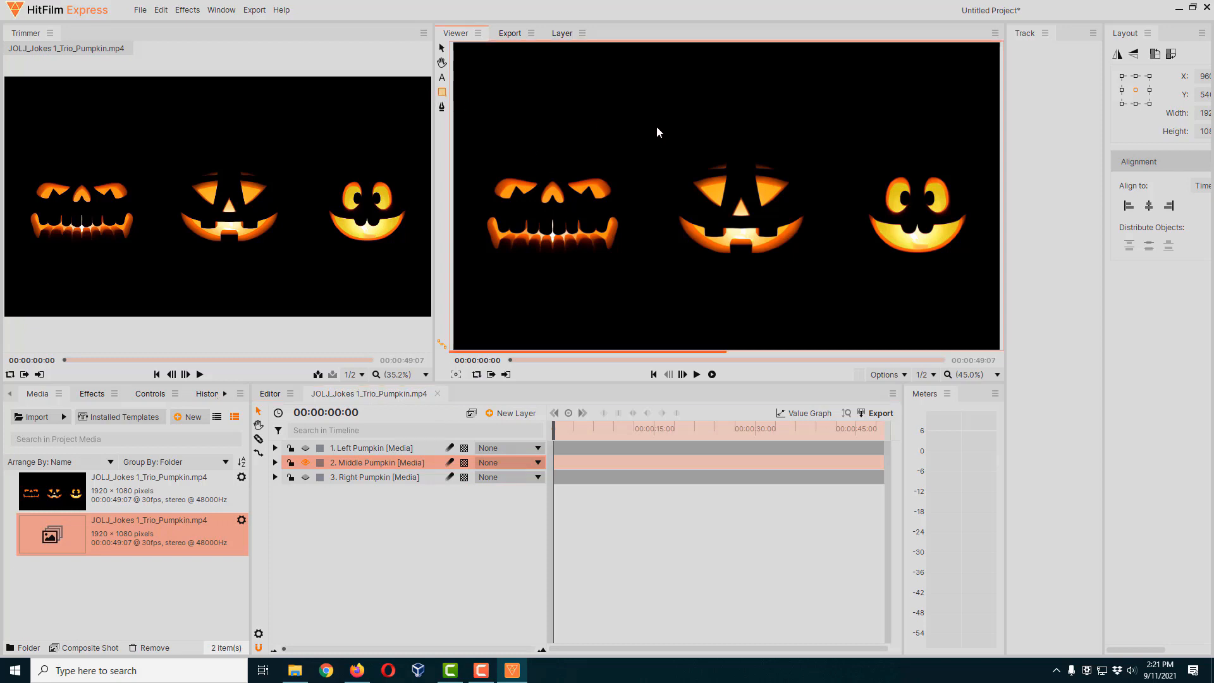
mouse_move(656, 126)
mouse_down()
mouse_move(833, 289)
mouse_move(821, 283)
mouse_up()
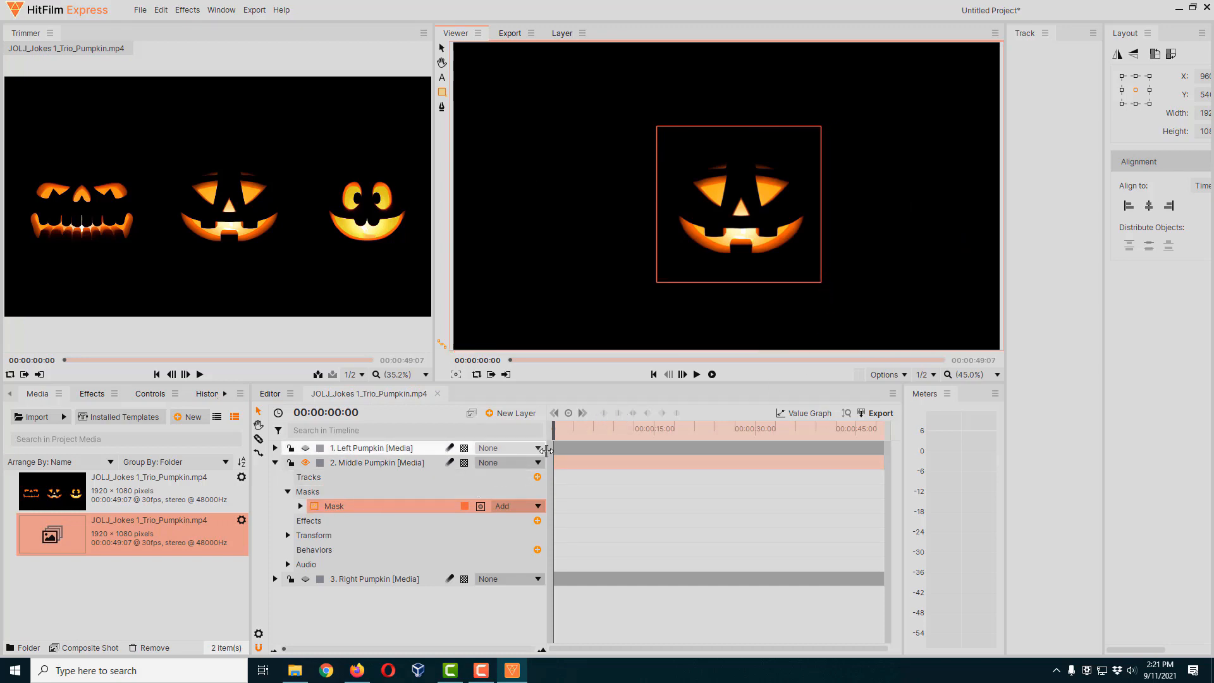
drag(566, 428, 548, 486)
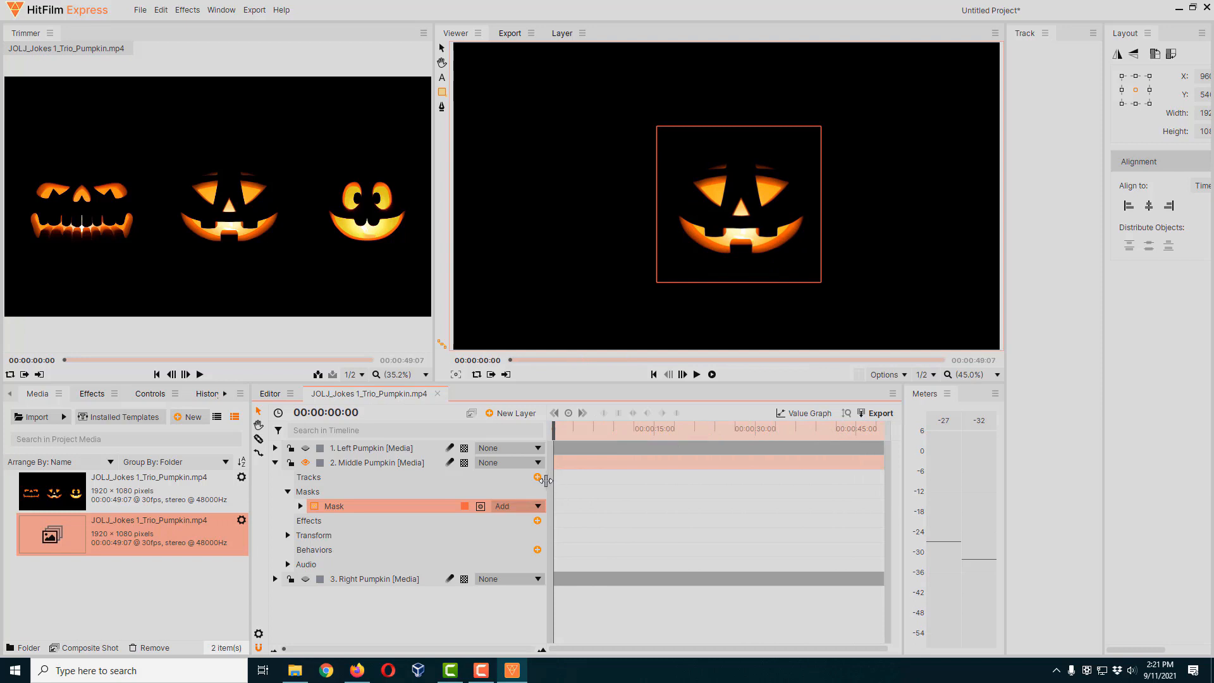
click(276, 463)
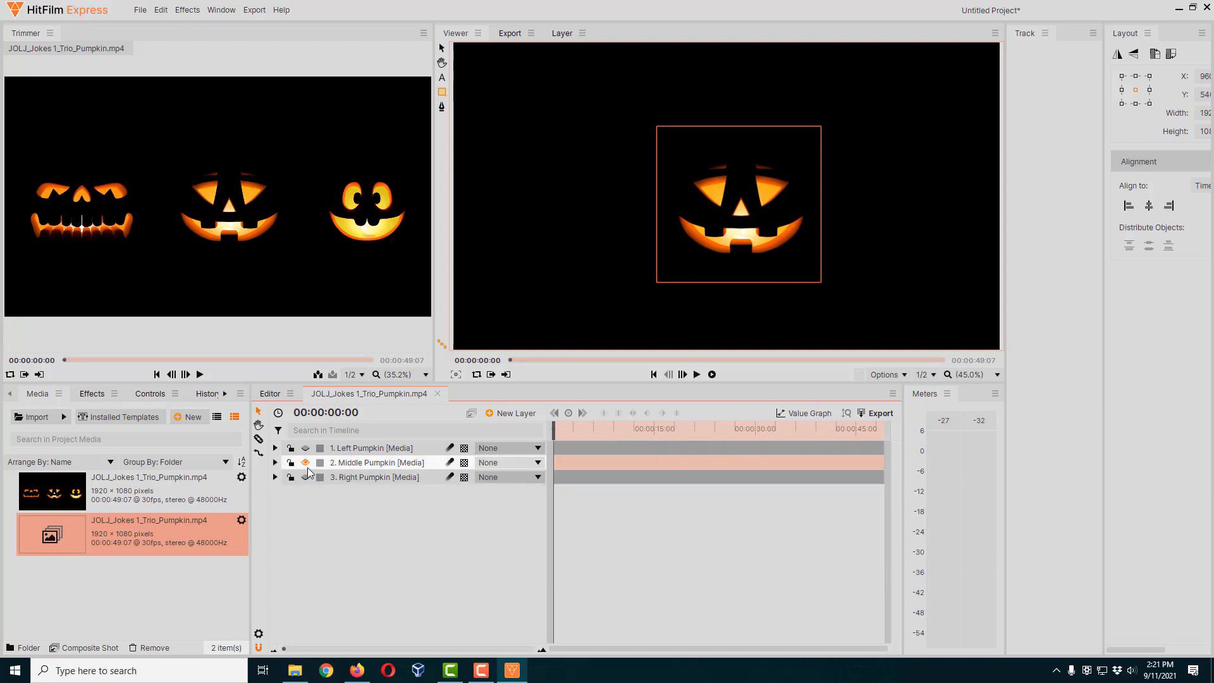
- With only the Right Pumpkin layer shown, draw a rectangle mask around the right pumpkin and check it by scrubbing the timeline
click(308, 466)
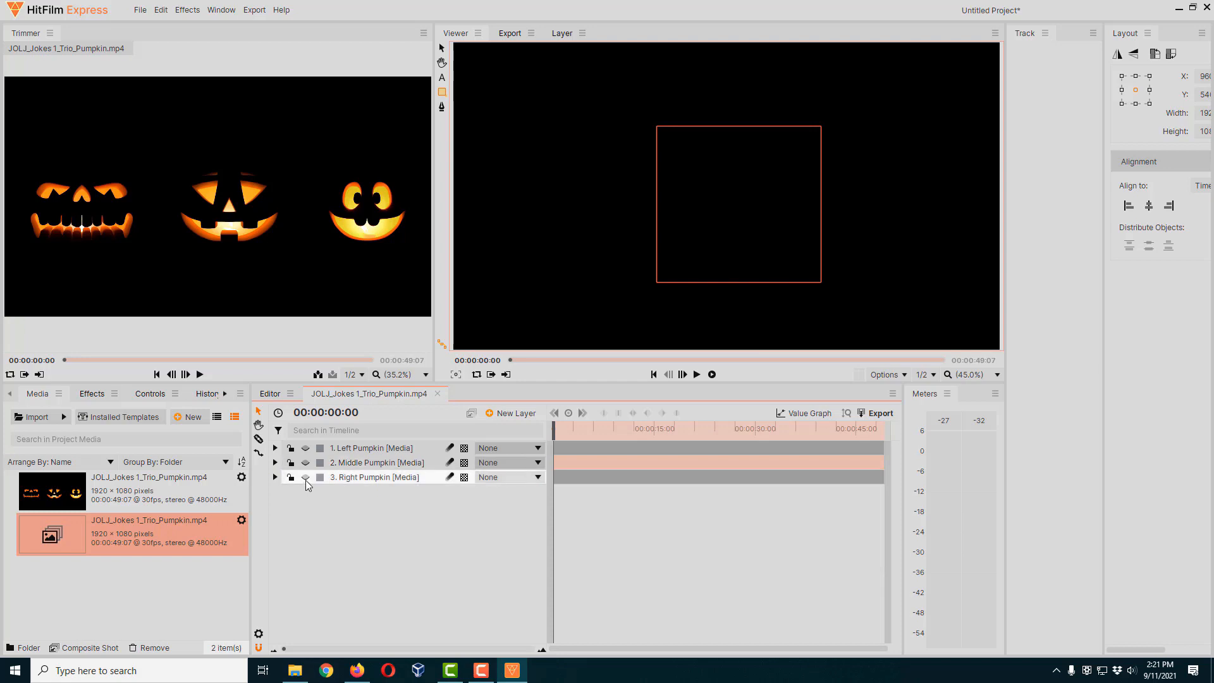
click(307, 481)
click(389, 479)
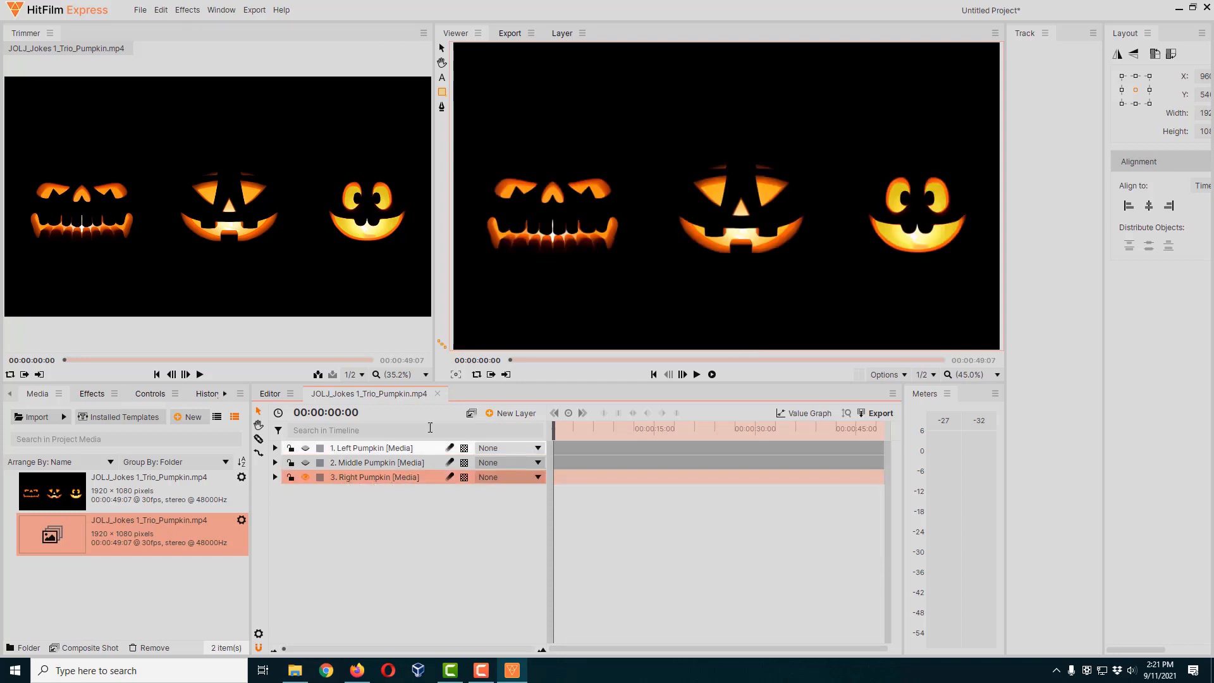
click(357, 465)
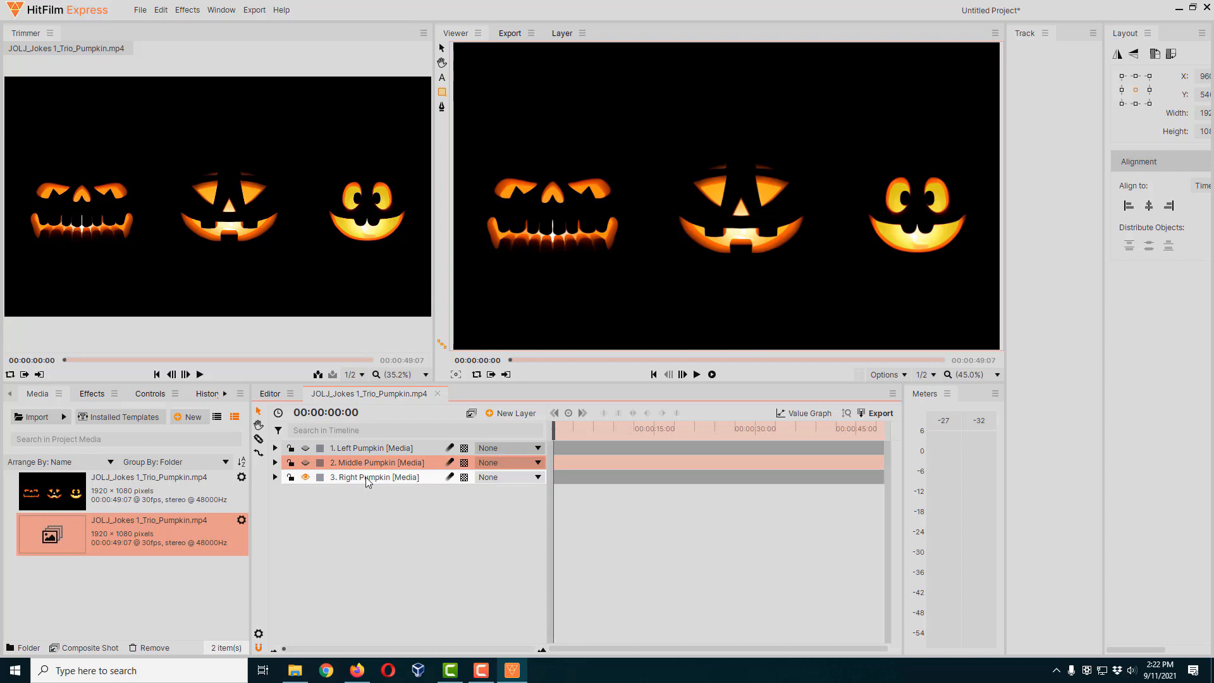
click(364, 478)
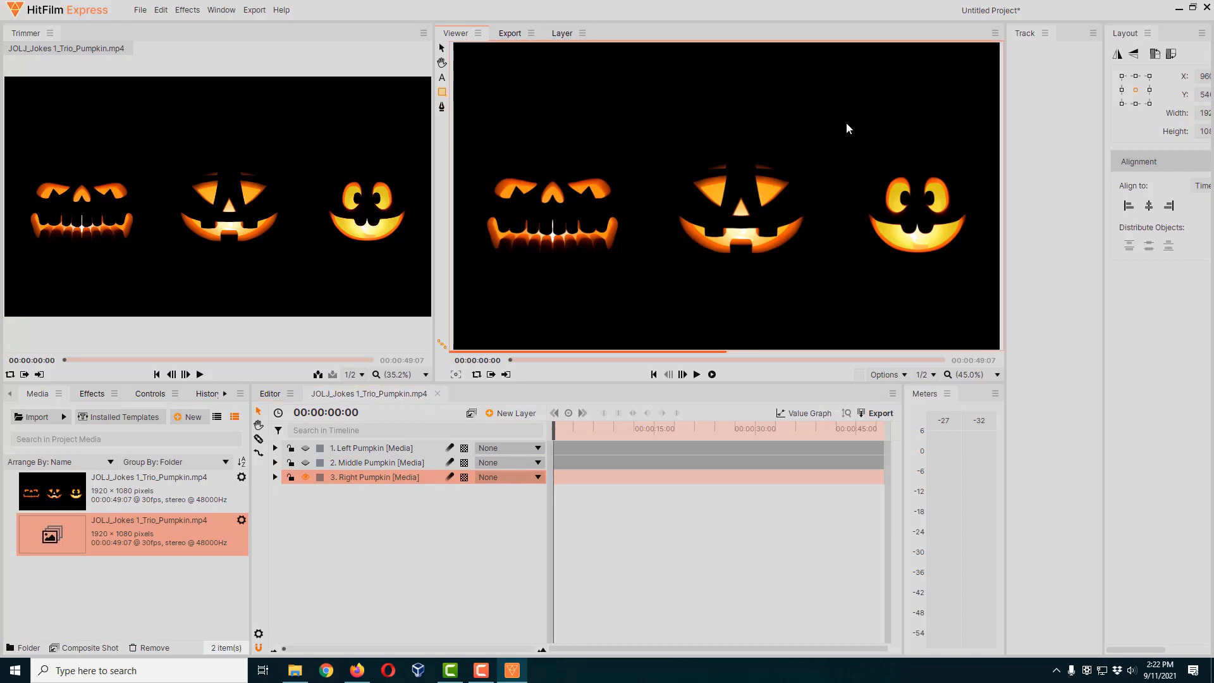
drag(846, 123, 980, 290)
drag(988, 292, 985, 292)
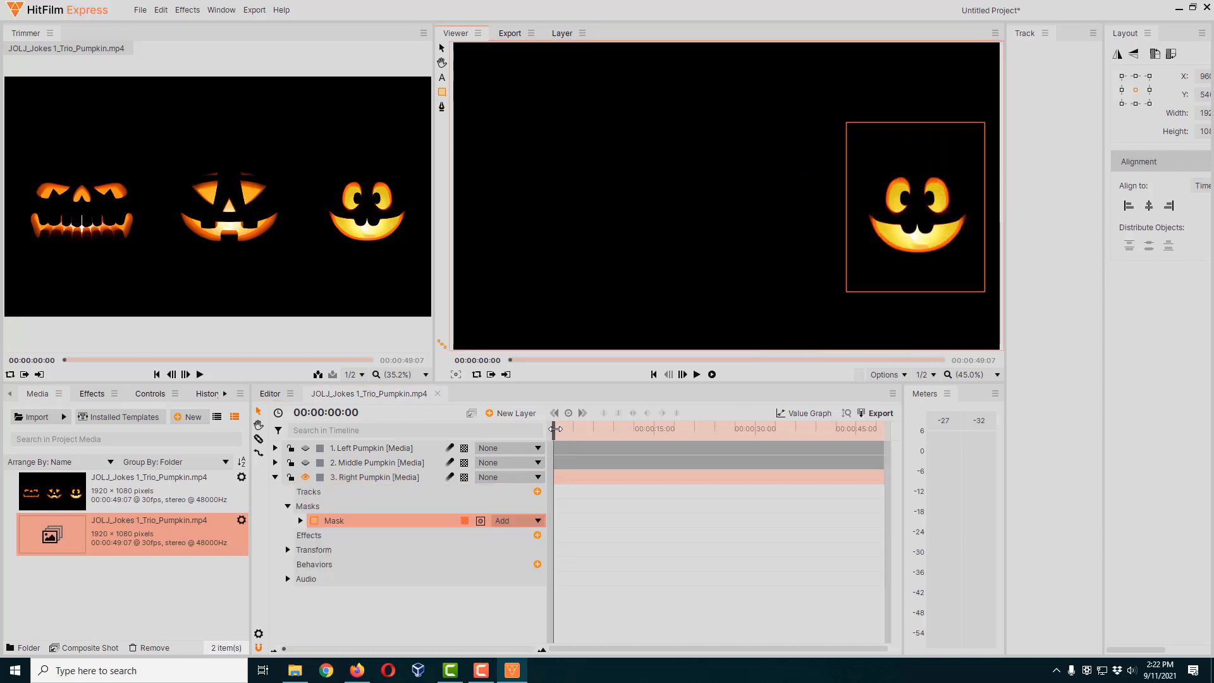
drag(557, 430, 548, 477)
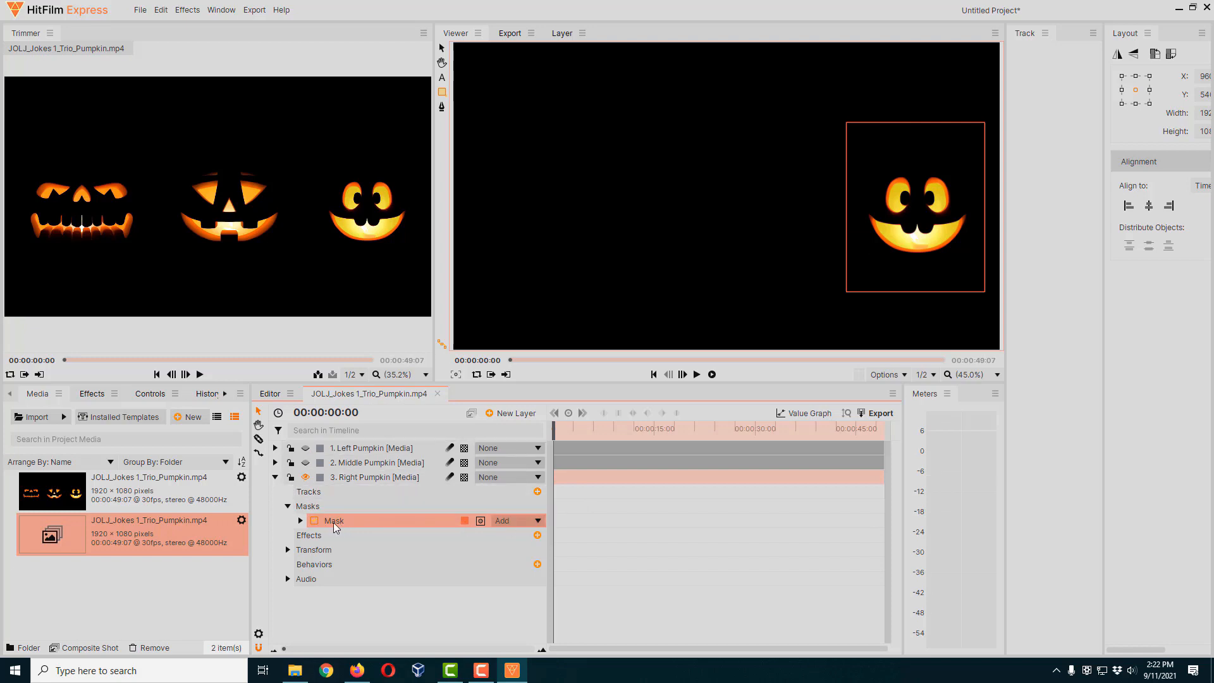
click(275, 478)
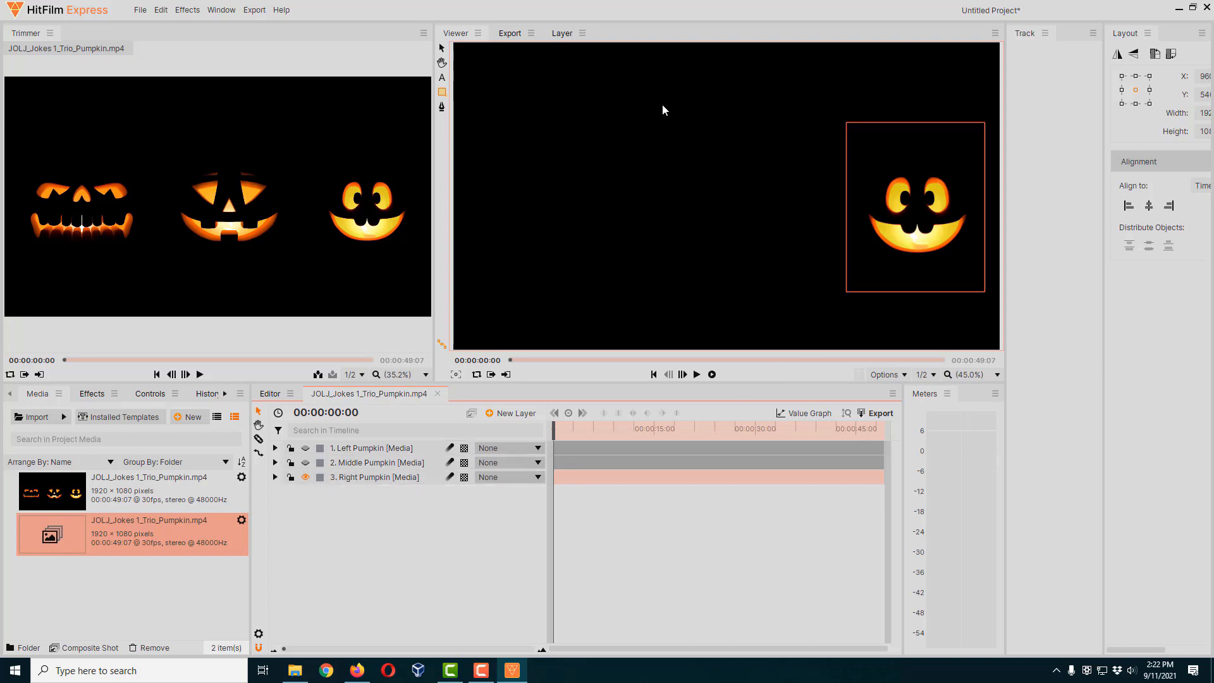
- Show the Middle Pumpkin and Left Pumpkin layers again, and select the Right Pumpkin layer with the Select tool active
click(306, 464)
click(305, 447)
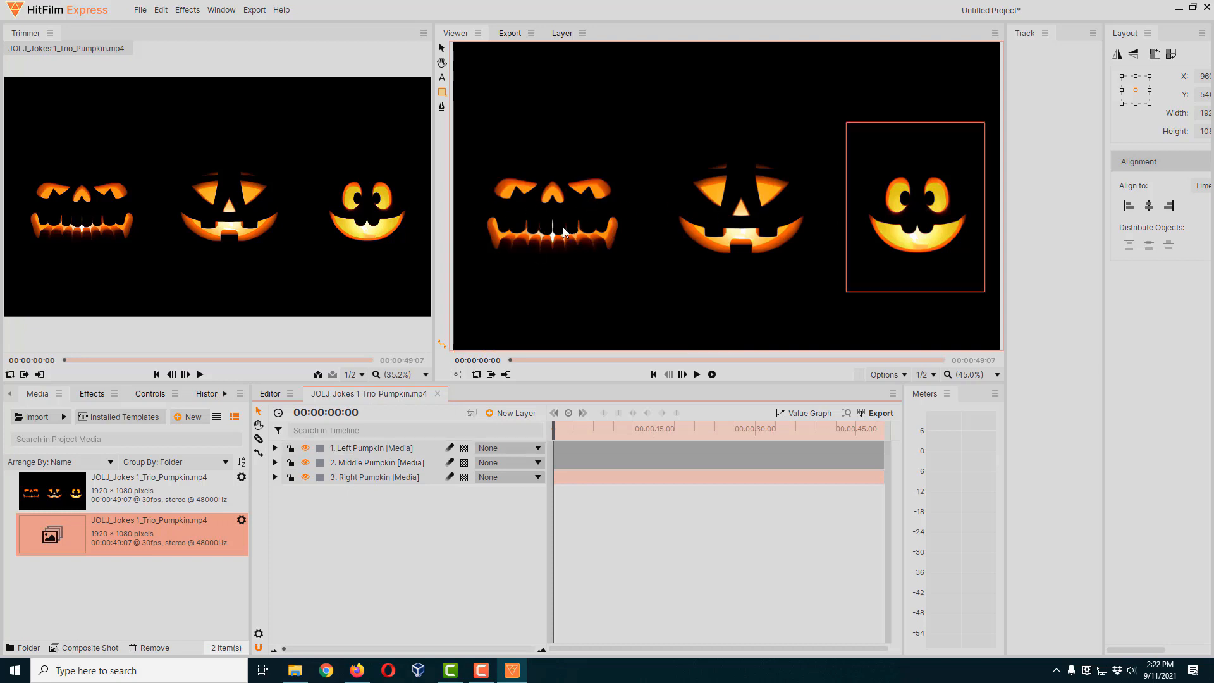
click(351, 450)
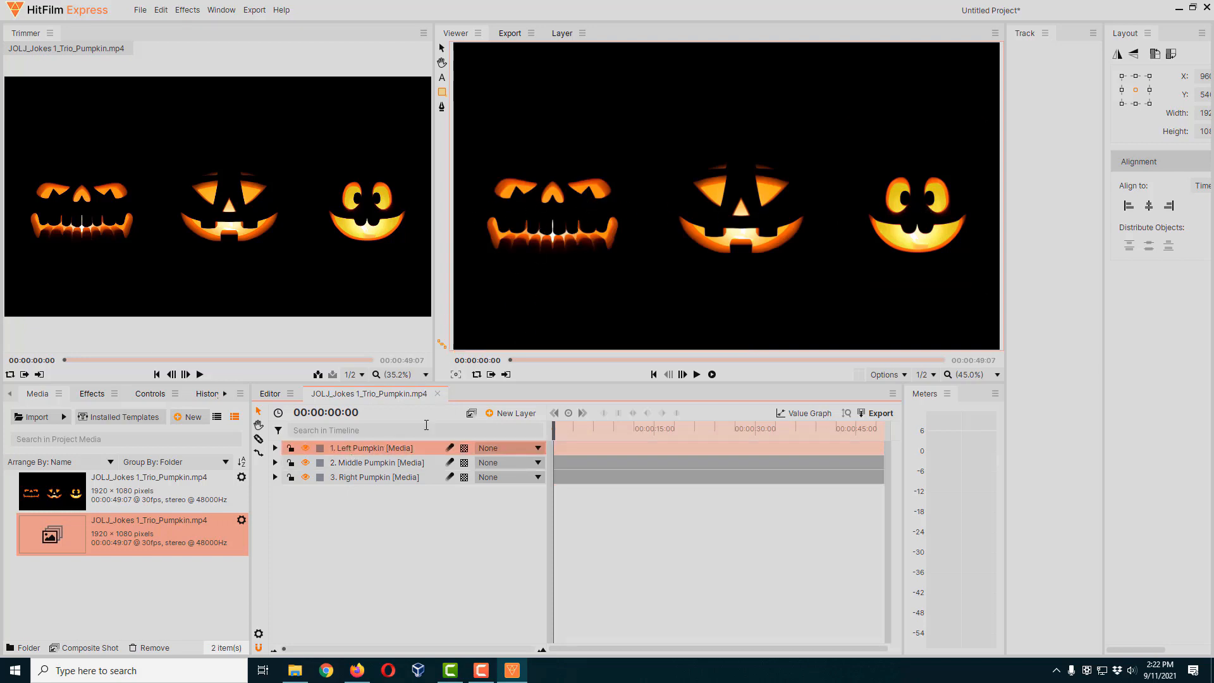
click(373, 462)
click(400, 478)
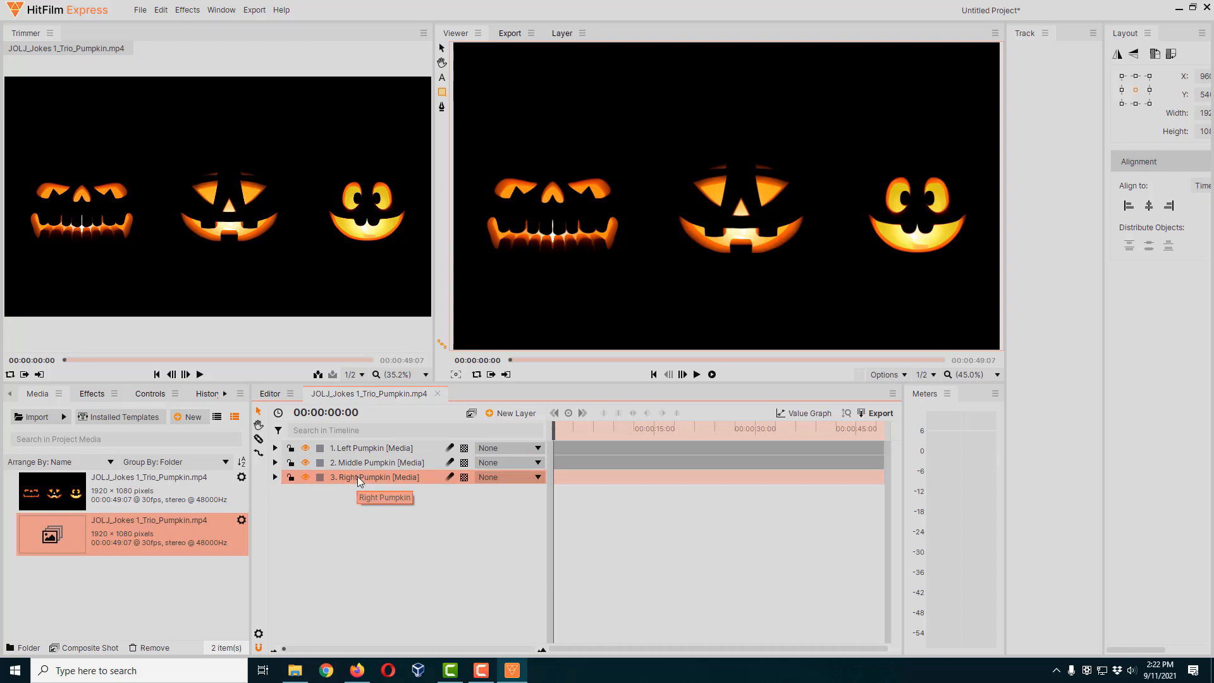
click(442, 50)
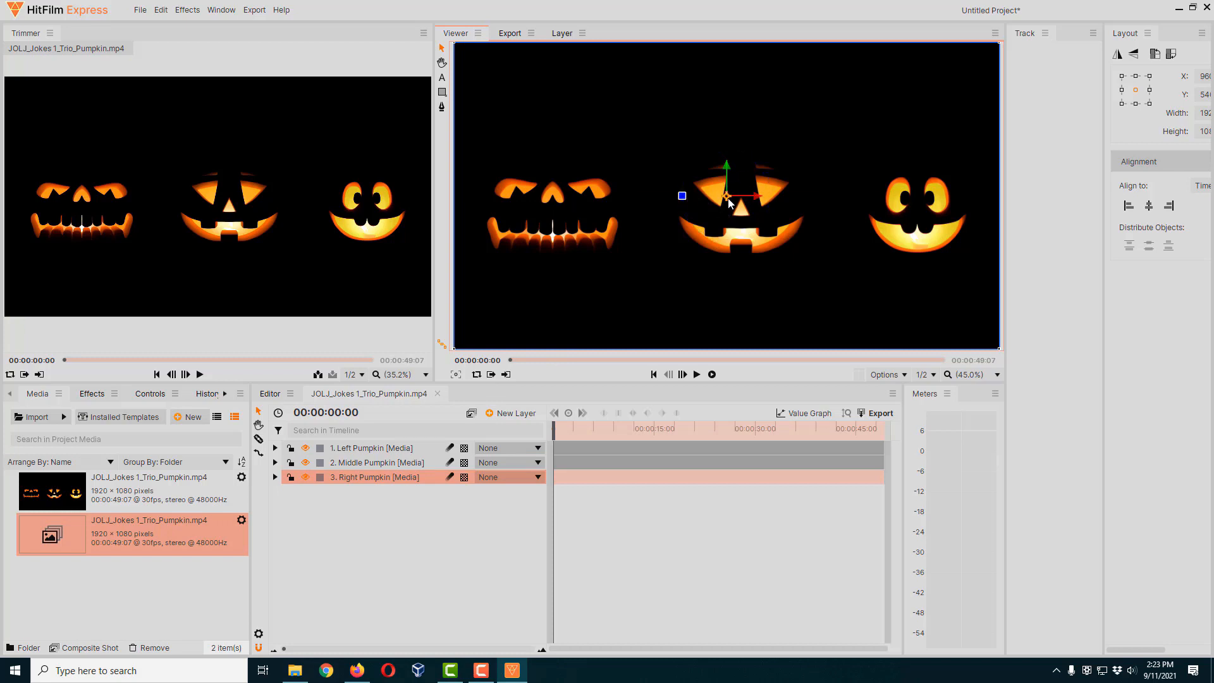
- Move the right pumpkin down to the frame's lower right and the middle pumpkin up to about position 20, 229
drag(728, 201, 727, 253)
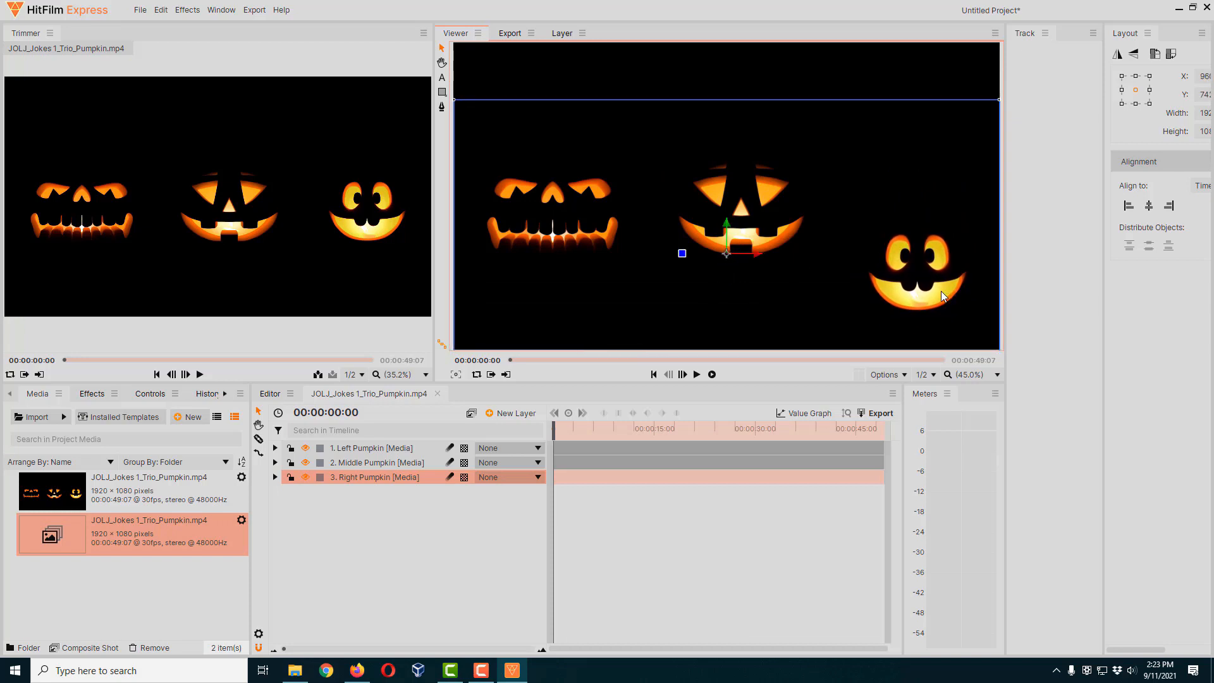
click(373, 466)
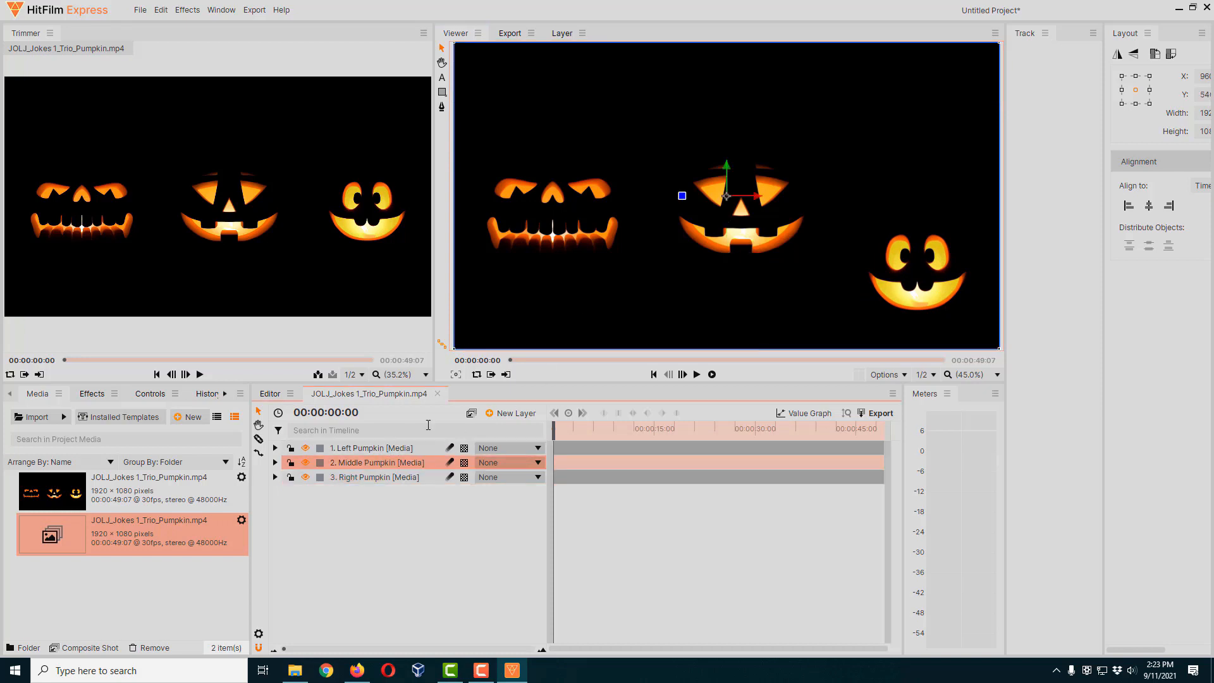
drag(725, 196, 732, 135)
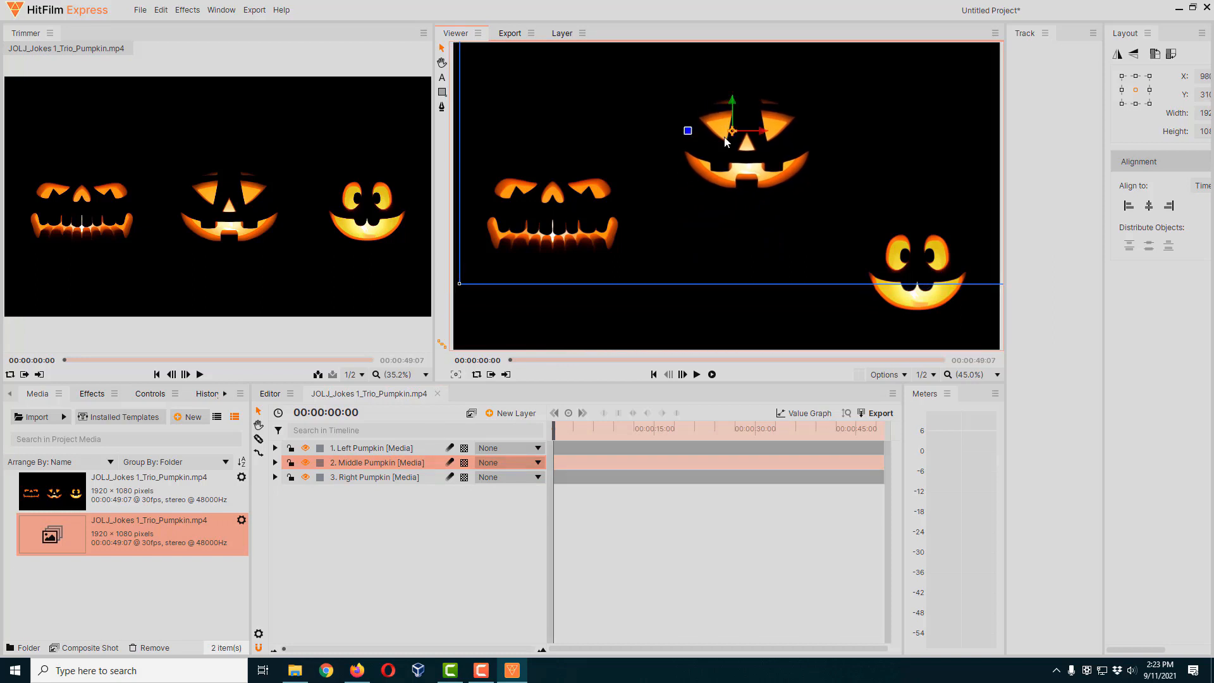
- Reposition the left pumpkin to about -40, 109 and rotate it counterclockwise by about 27 degrees
click(355, 449)
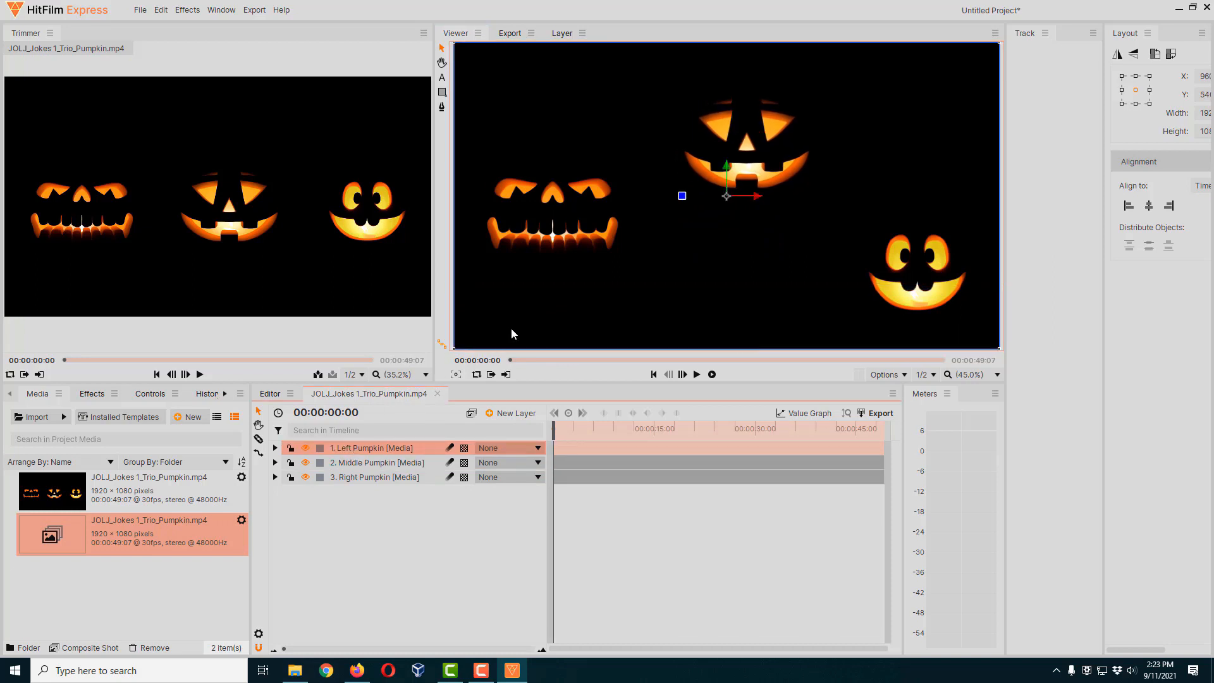
drag(726, 196, 731, 240)
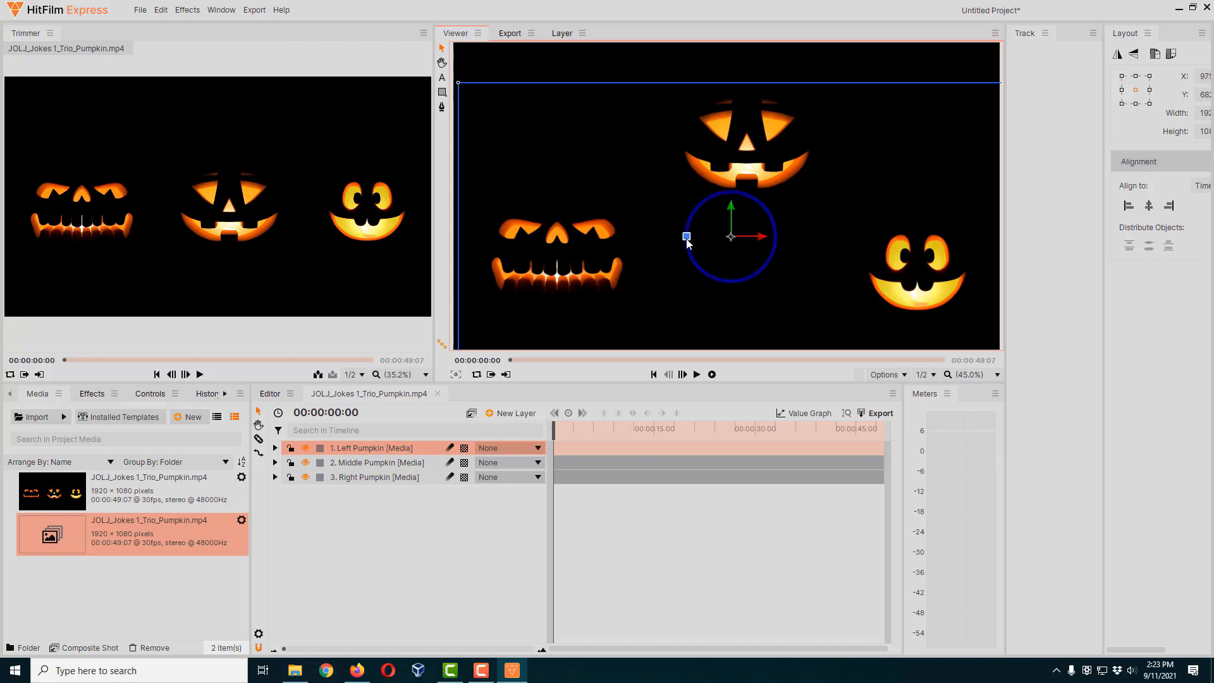
drag(690, 241, 720, 167)
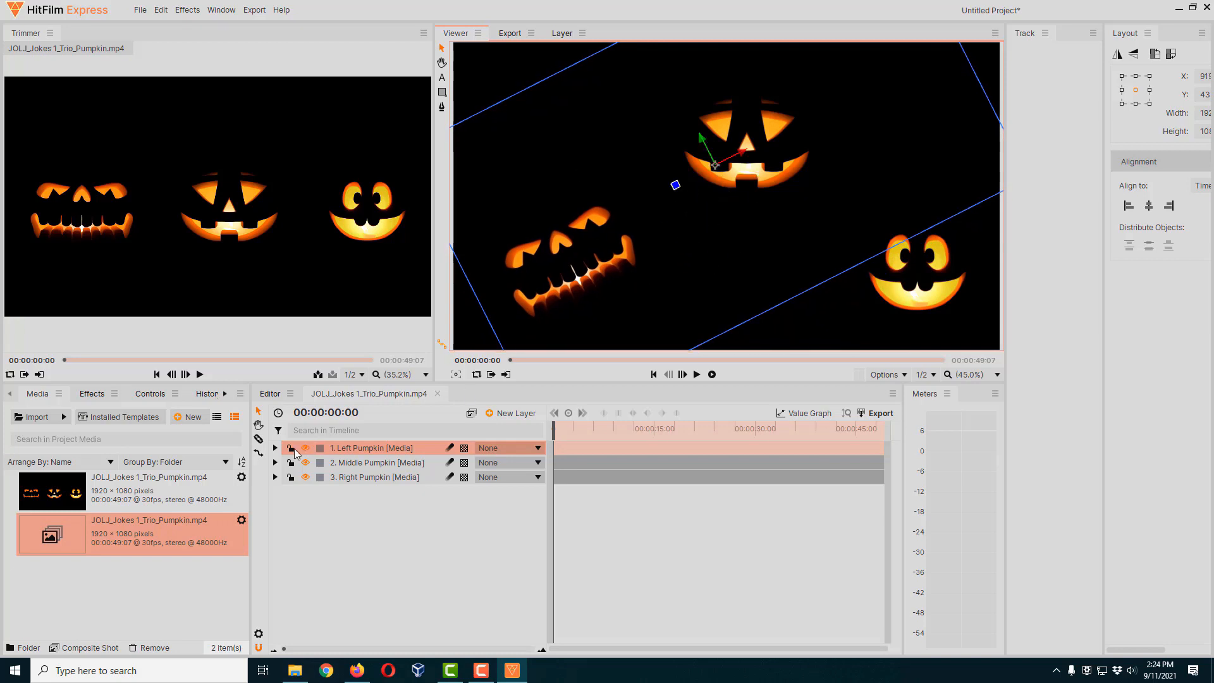
- Show the Left Pumpkin layer's transform properties and set its vertical position to 110
click(275, 449)
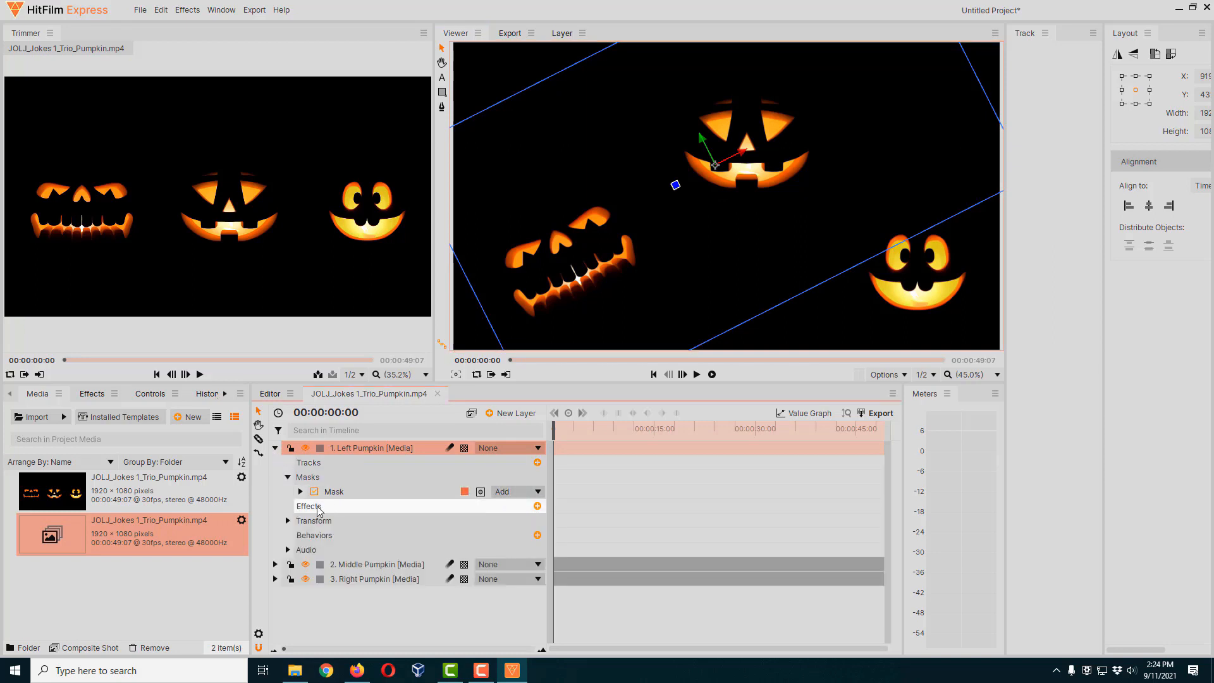
click(316, 528)
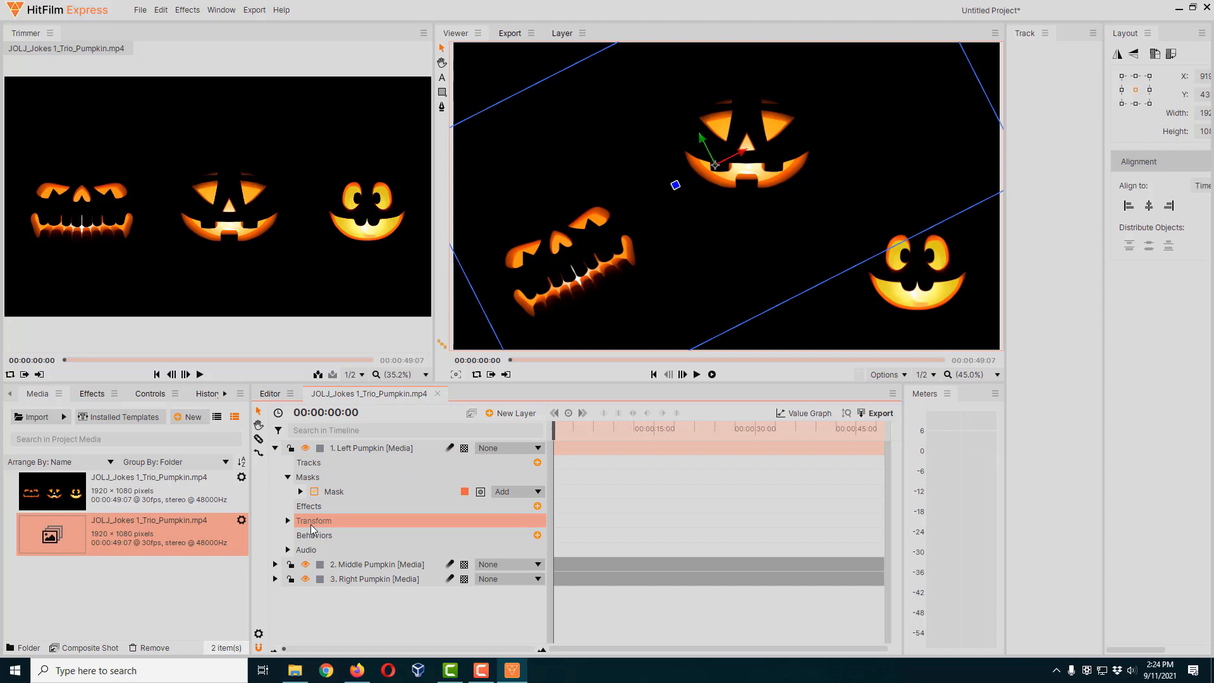
click(289, 521)
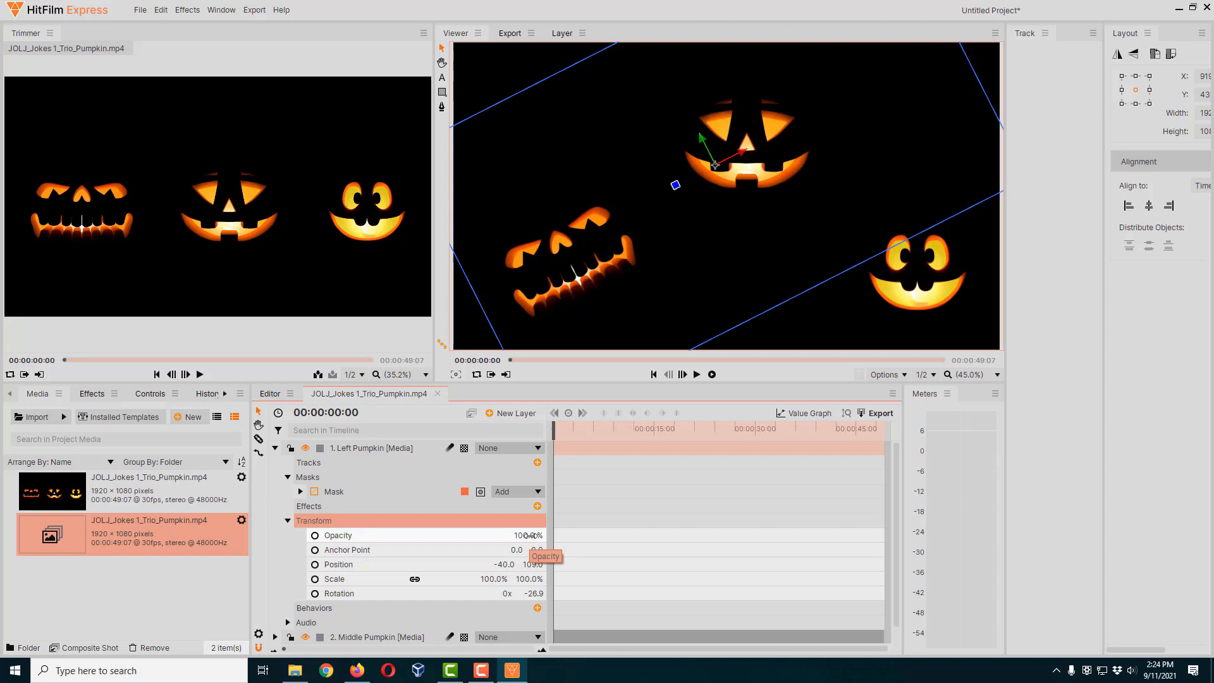
mouse_move(530, 535)
mouse_down()
mouse_move(483, 535)
mouse_move(530, 534)
mouse_up()
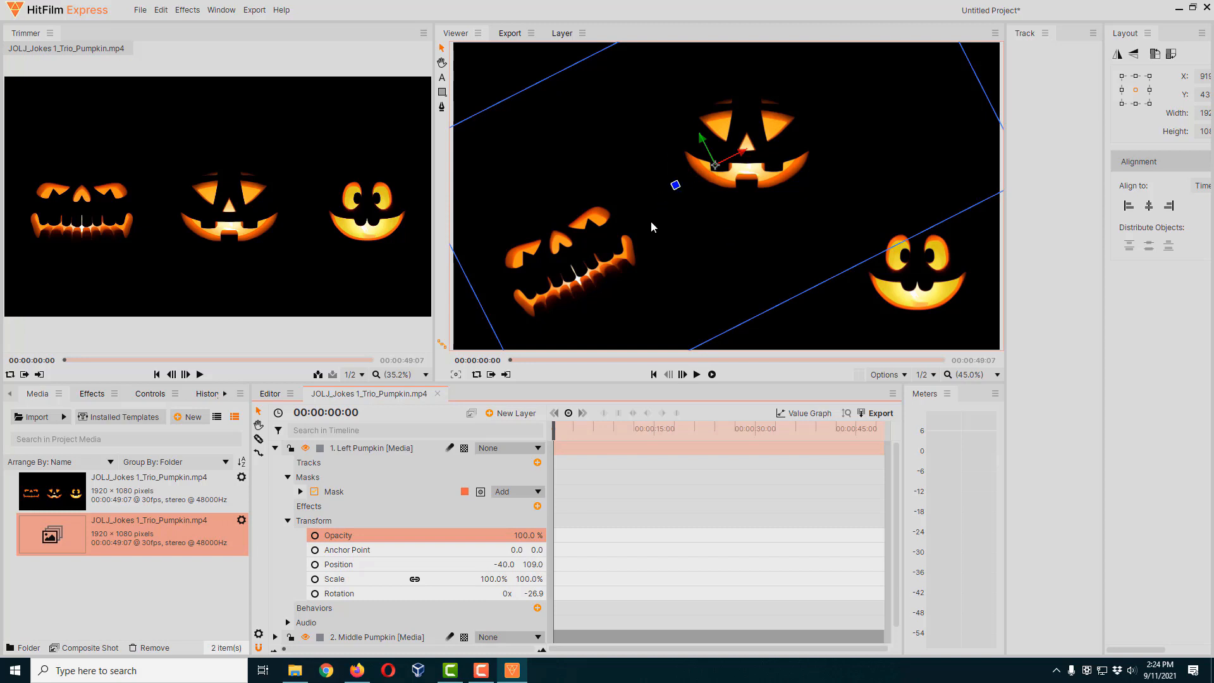
click(533, 565)
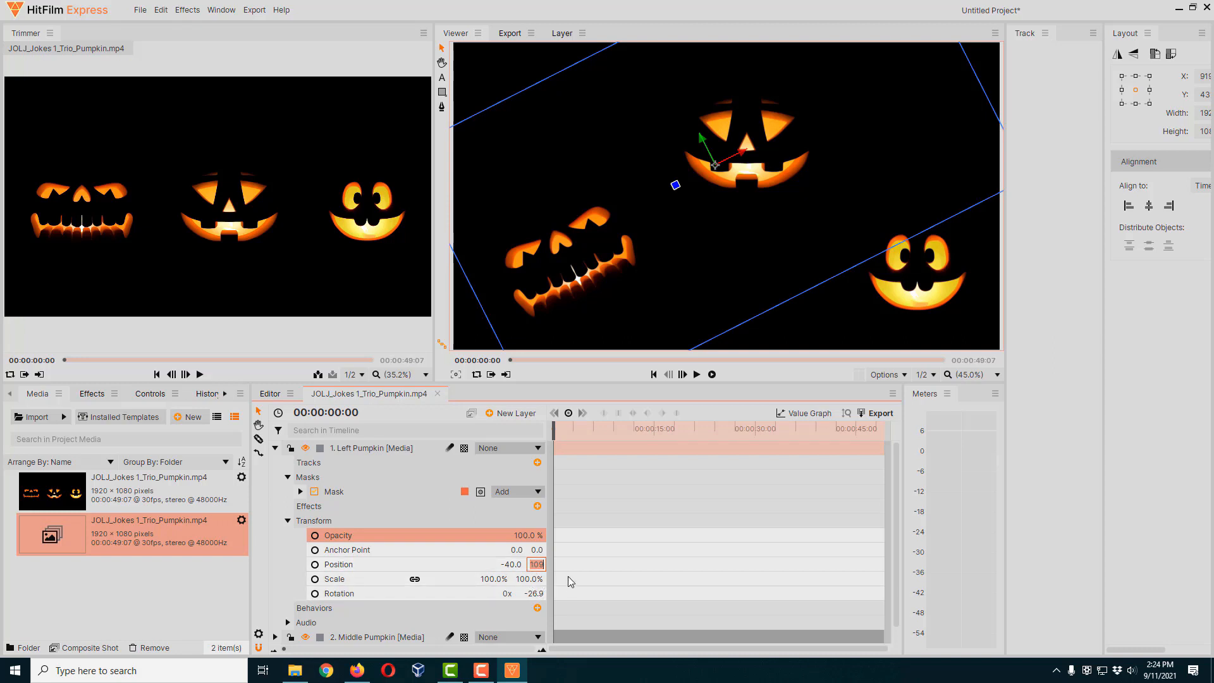
text(110)
key(Return)
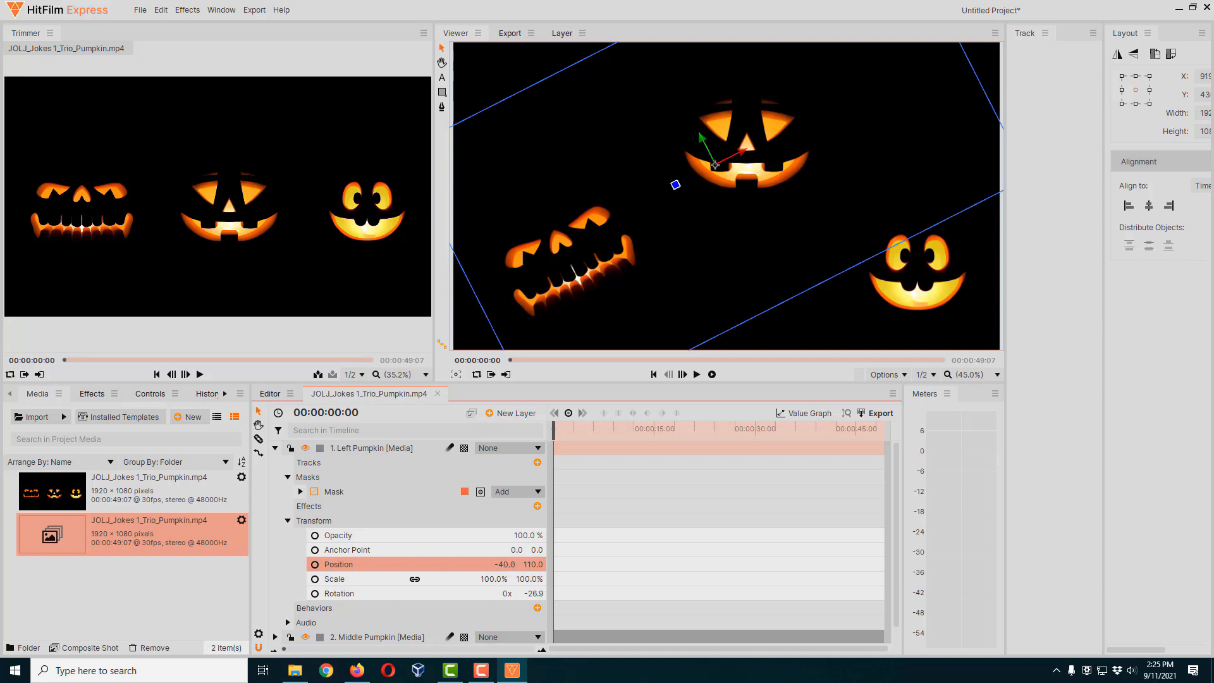
- Adjust the Left Pumpkin layer's position values to about -64 horizontally and 174 vertically
mouse_move(504, 565)
mouse_down()
mouse_move(397, 564)
mouse_move(718, 565)
mouse_move(465, 565)
mouse_move(504, 565)
mouse_up()
drag(505, 564, 604, 564)
drag(510, 564, 463, 564)
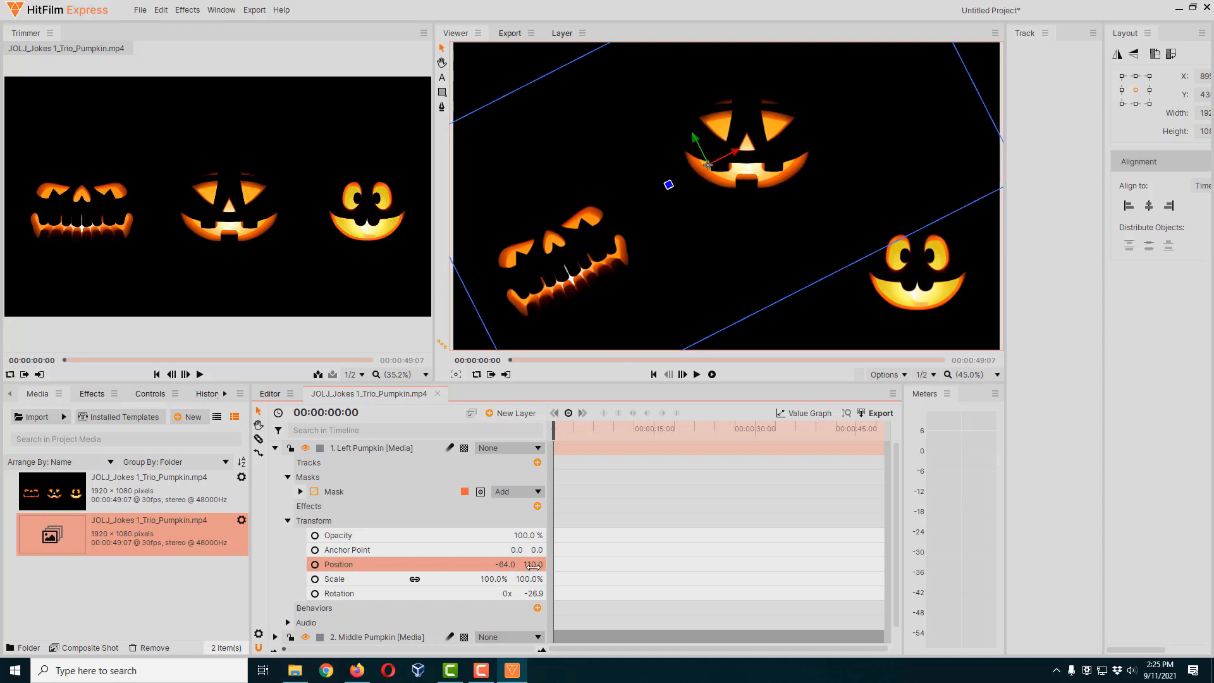
drag(533, 566, 603, 575)
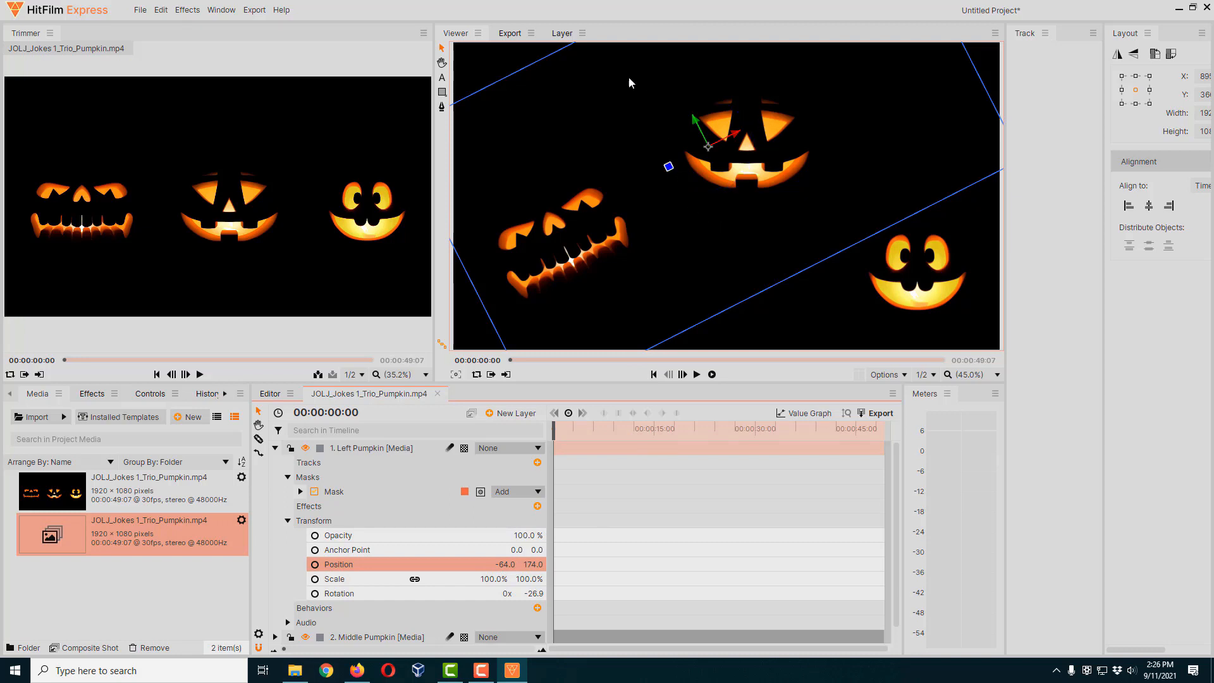
- Move the tilted left pumpkin freehand up and back down to about position -112, 50 in the frame's lower left
click(996, 376)
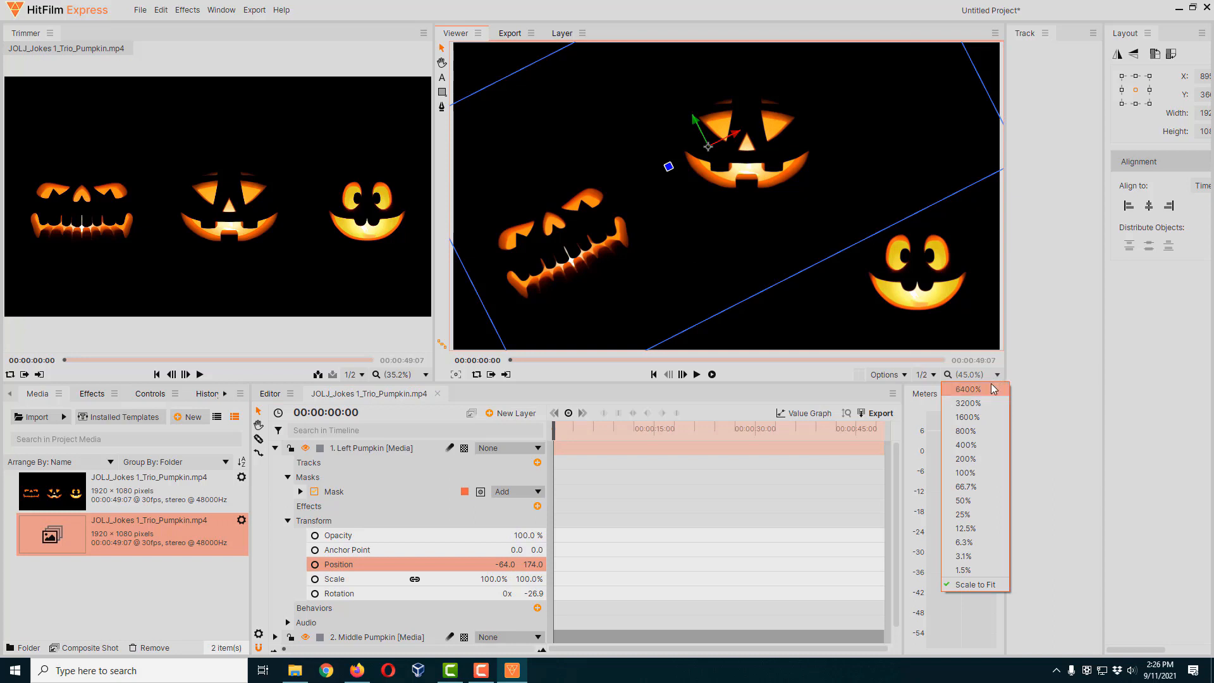
click(963, 516)
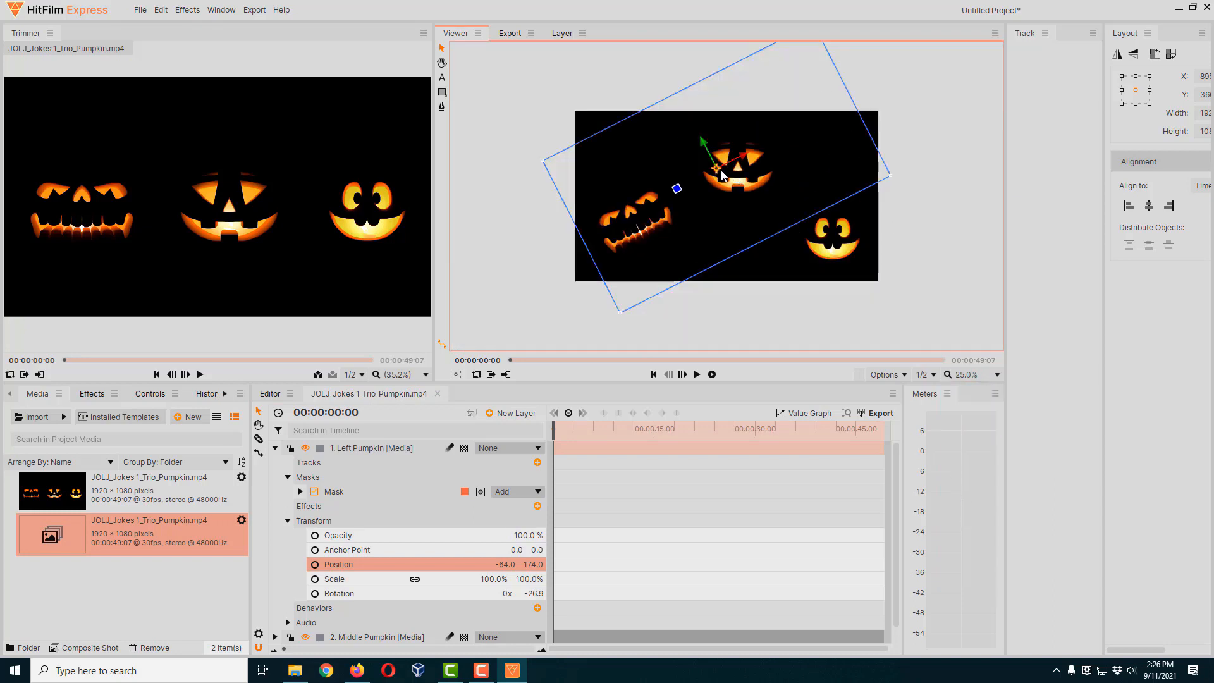
drag(717, 168, 717, 100)
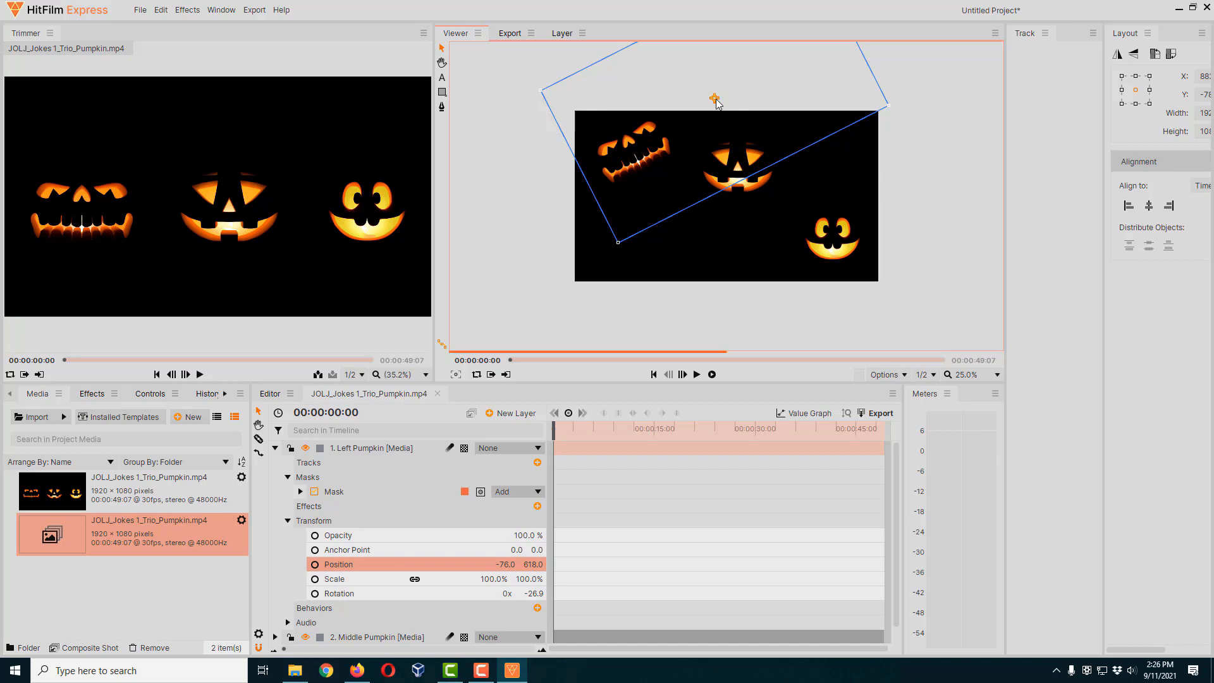
drag(719, 106, 713, 201)
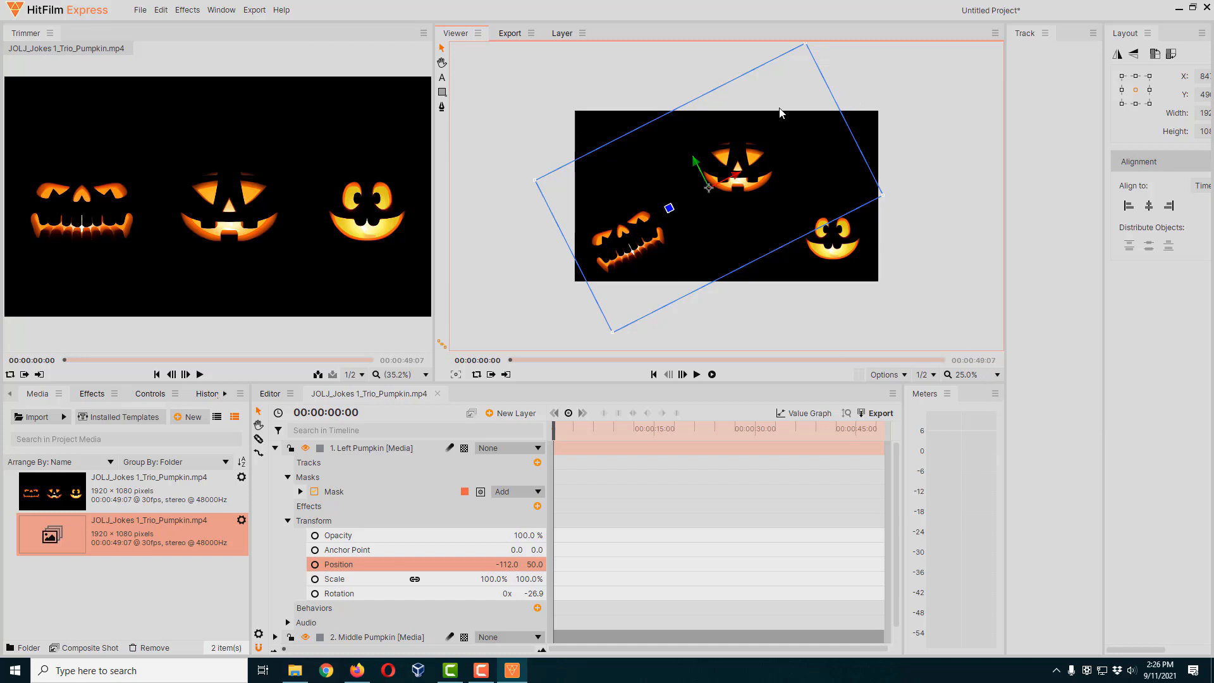
click(997, 375)
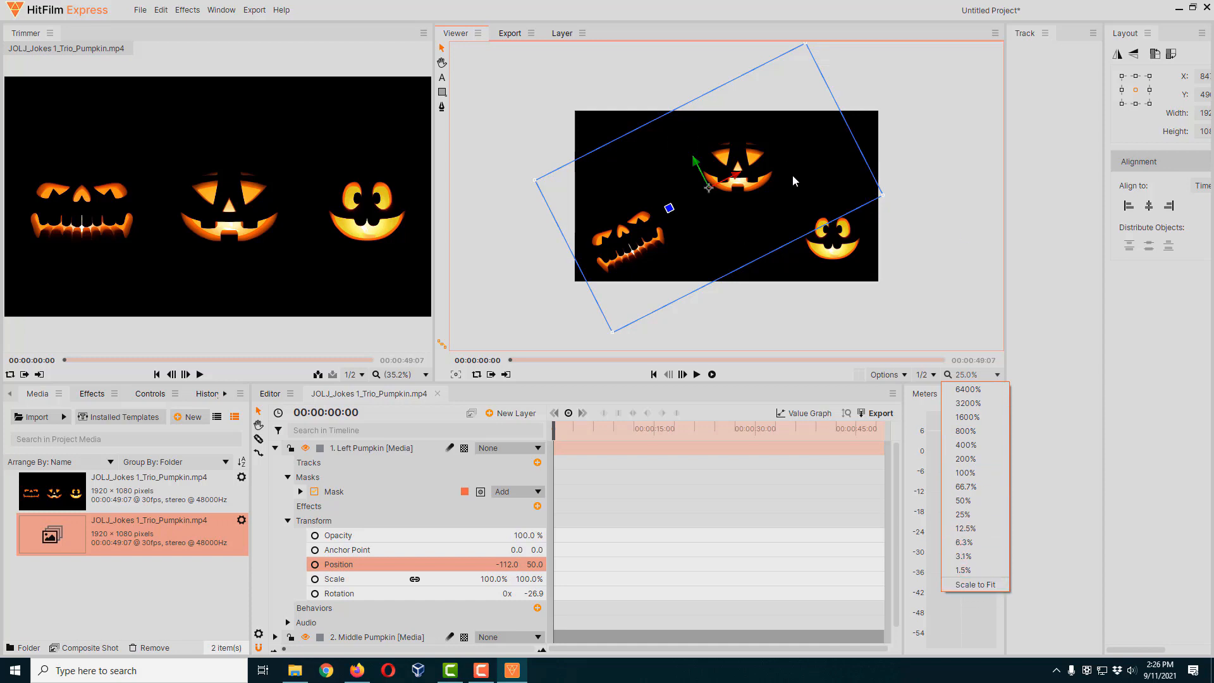
click(974, 590)
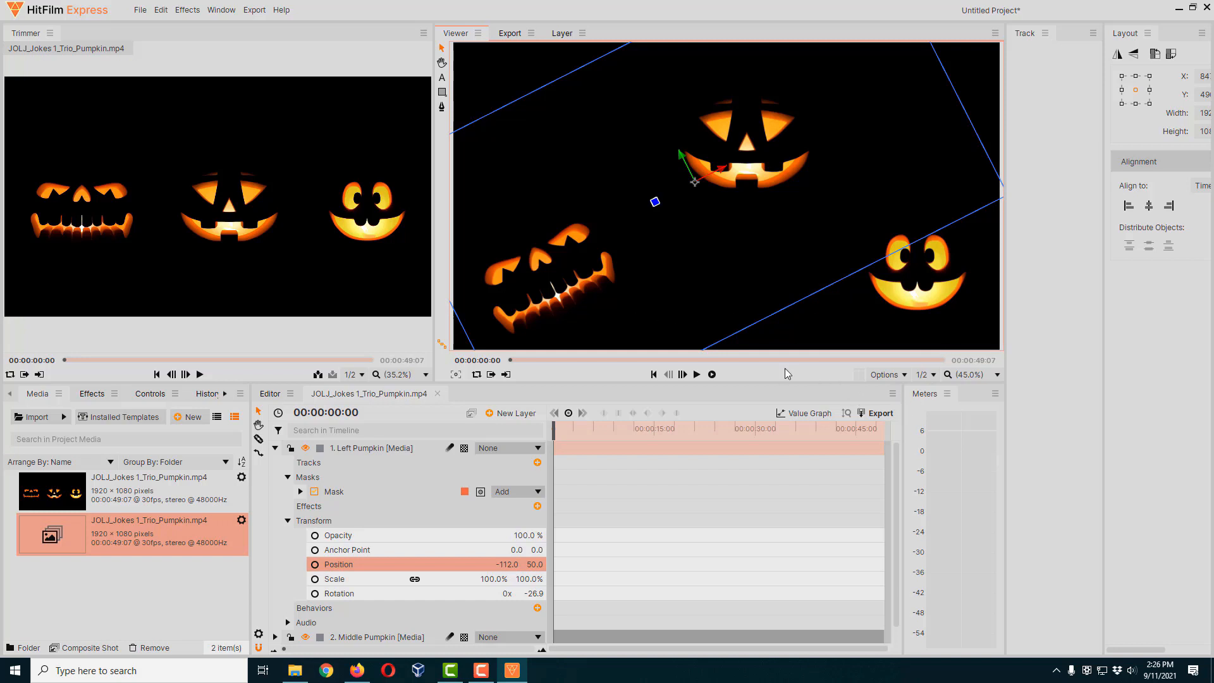
- Choose YouTube 1080p HD as the default export preset and return to the composite shot's preview
click(509, 34)
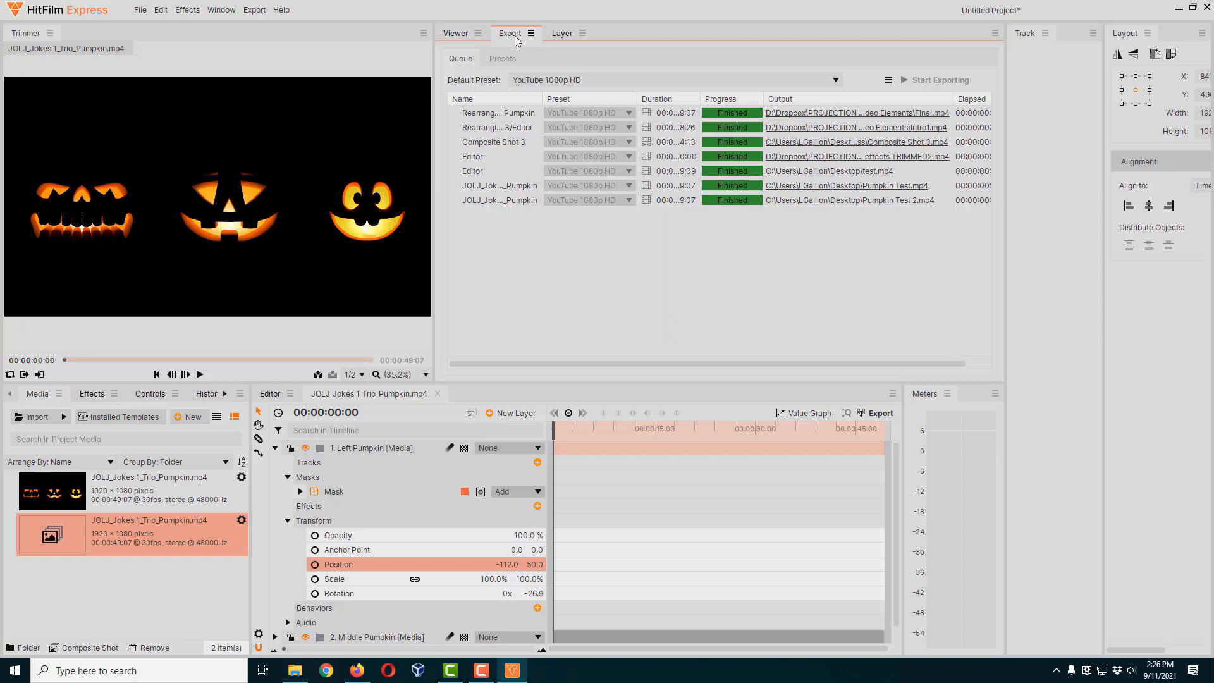
click(835, 80)
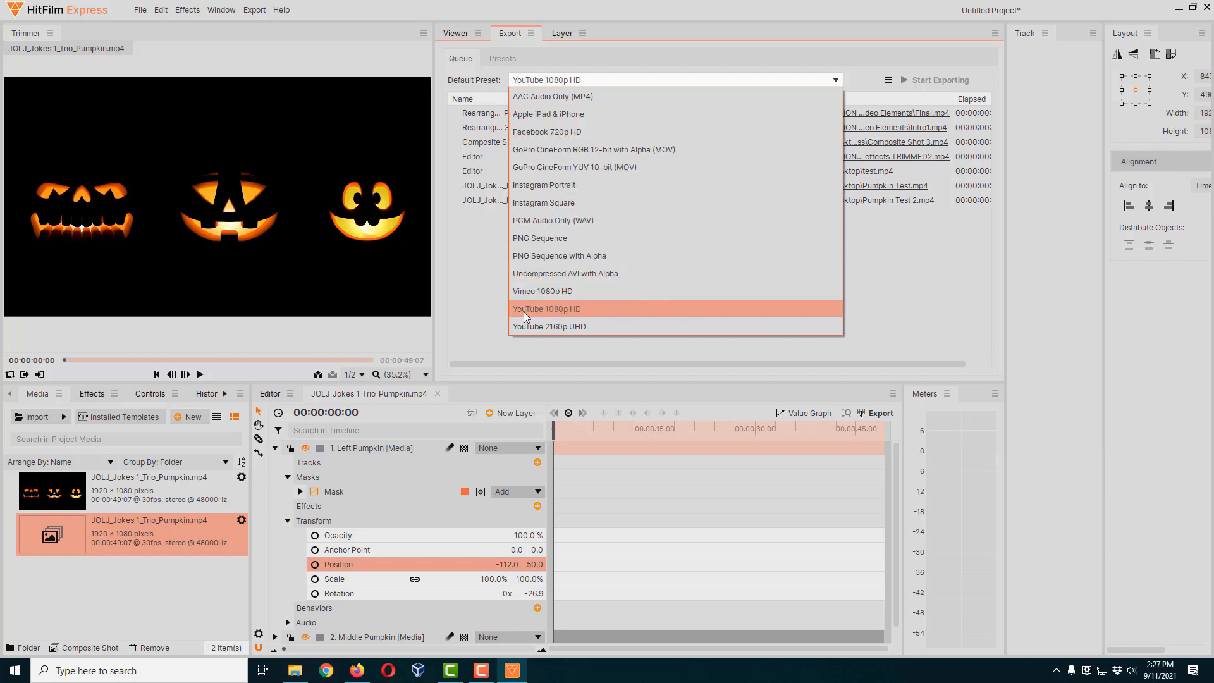
click(556, 309)
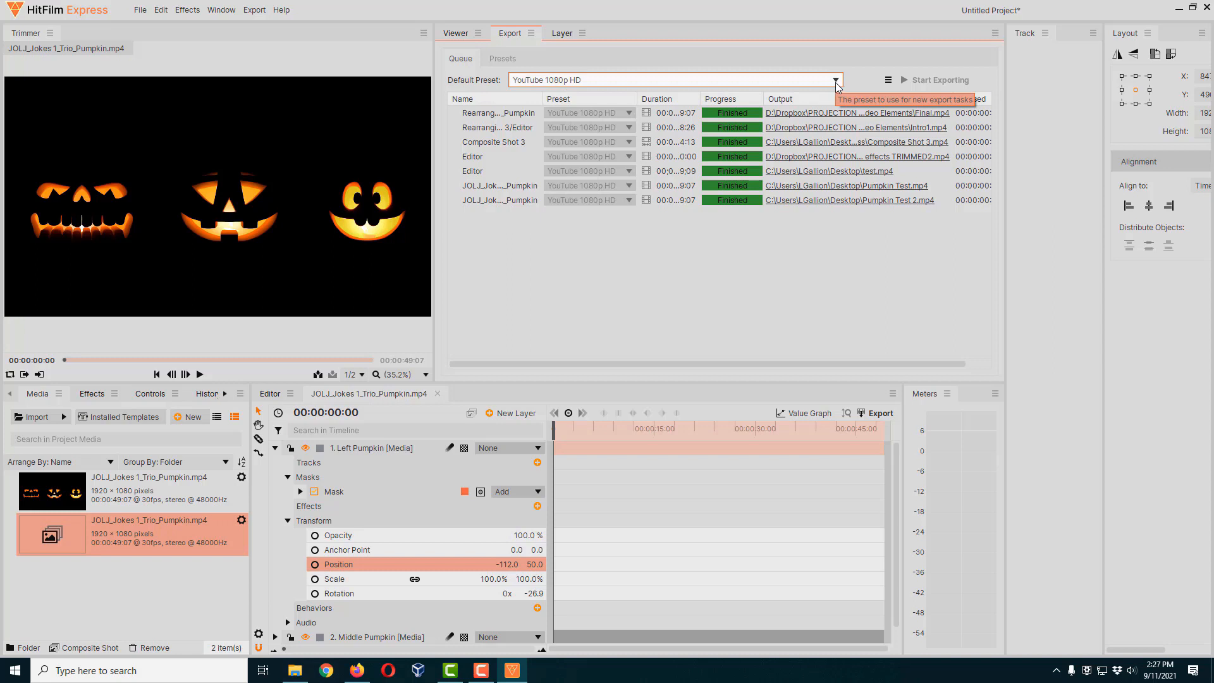
click(453, 34)
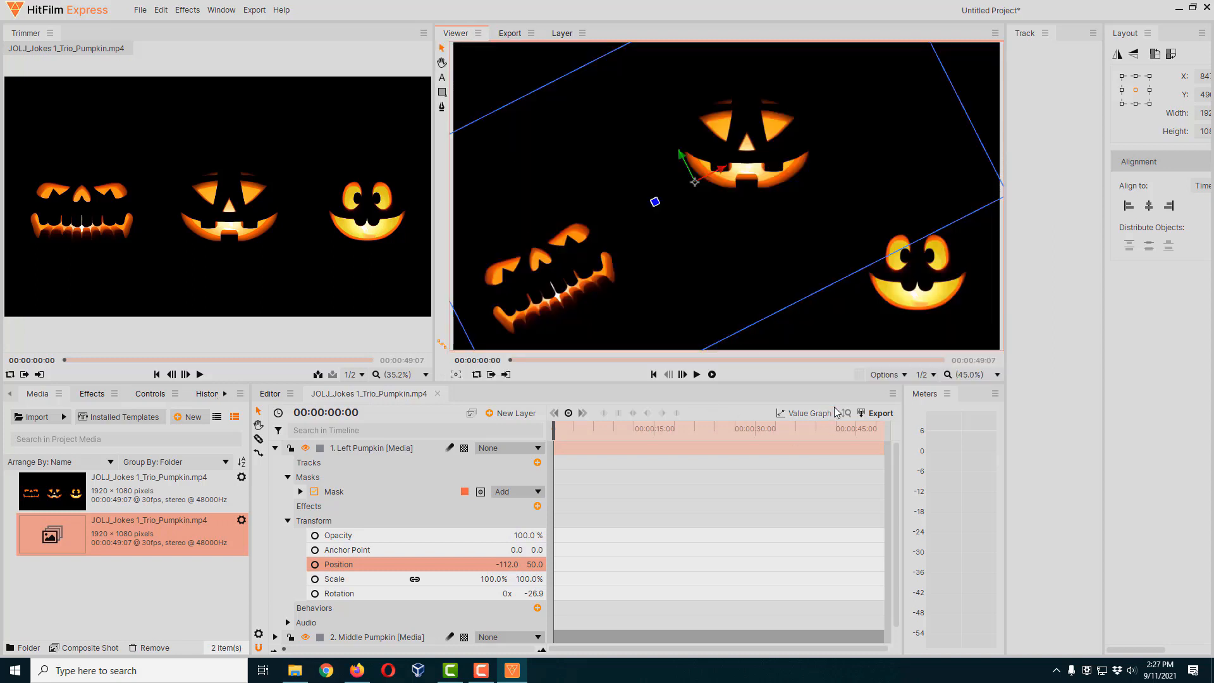
- Export the composite shot to the Desktop as an MP4 file named Test Pumpkins1
click(880, 412)
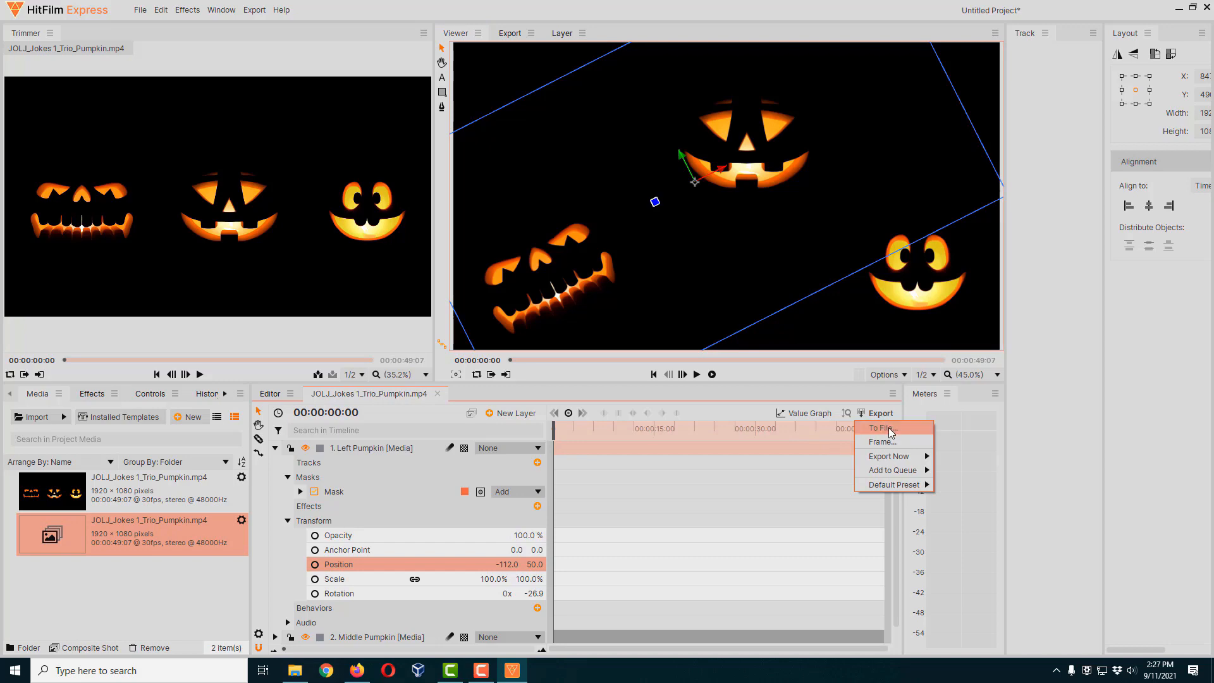
click(889, 429)
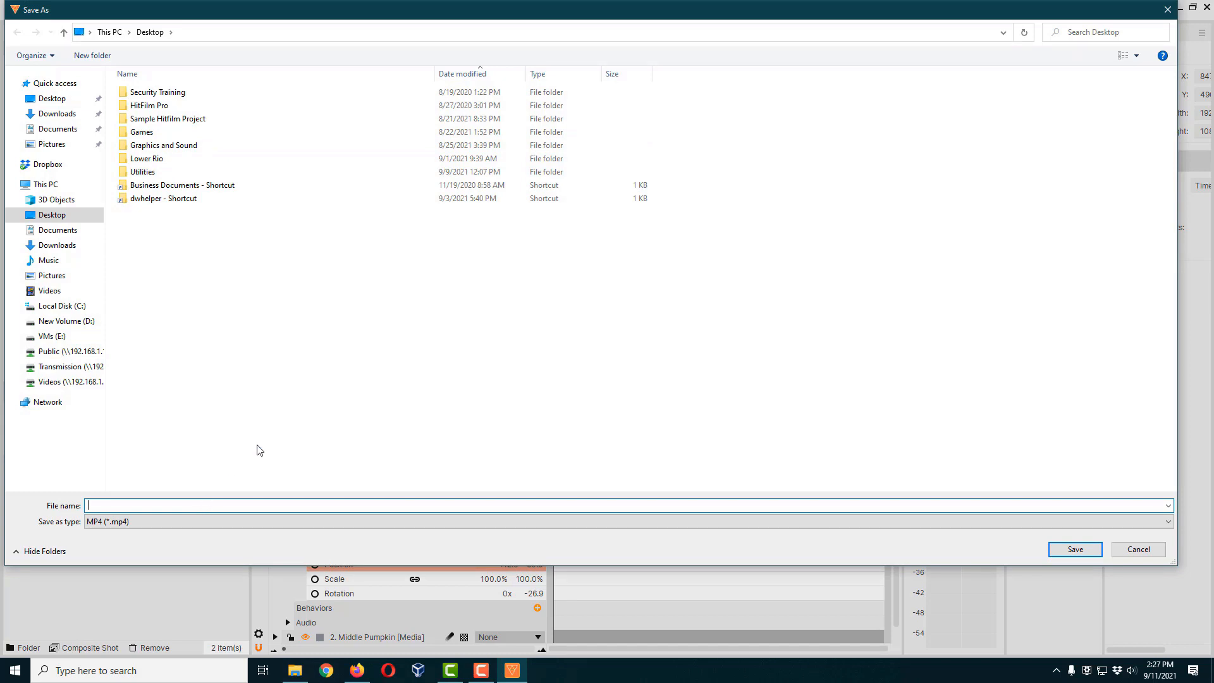
text(Test Pumpkins1)
key(Return)
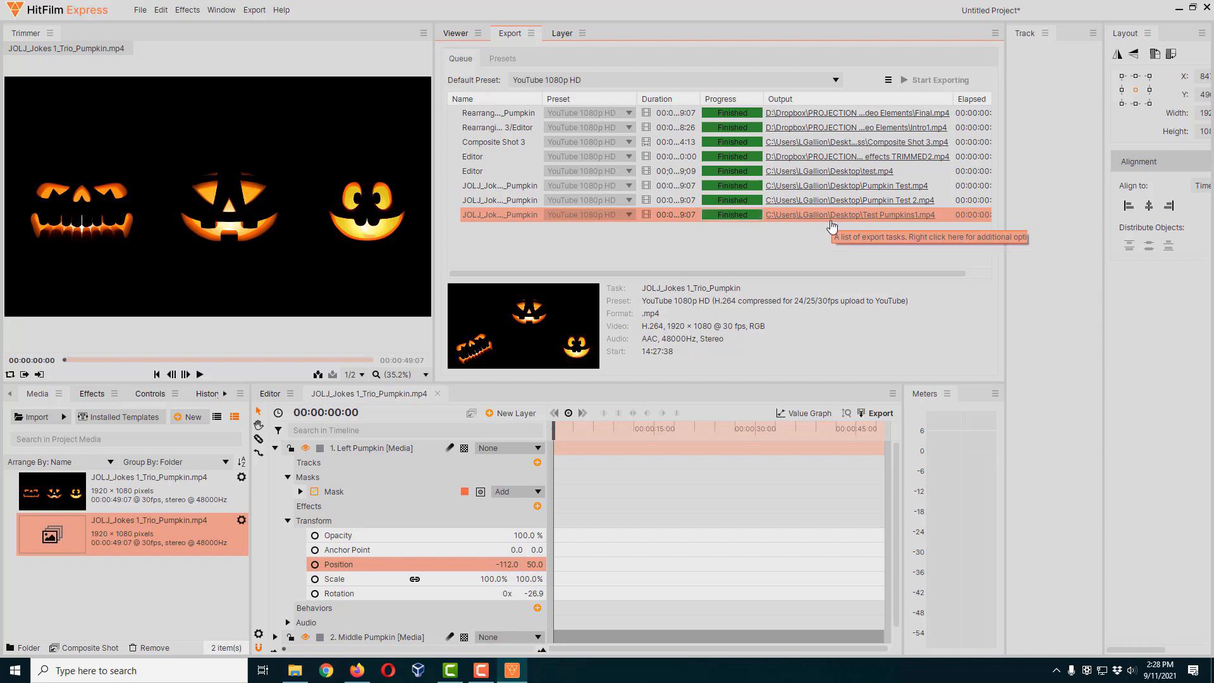
- Play the exported Test Pumpkins1.mp4 in VLC to check the arrangement, close it and return to the composite shot's preview
click(805, 216)
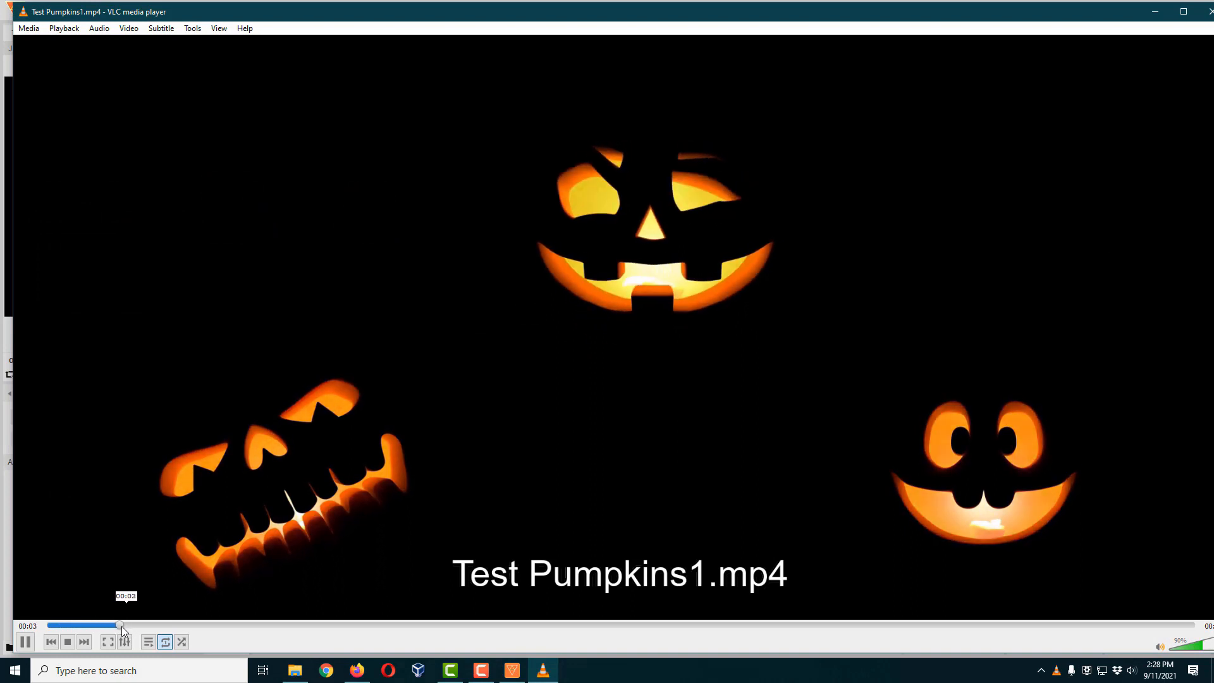
click(26, 641)
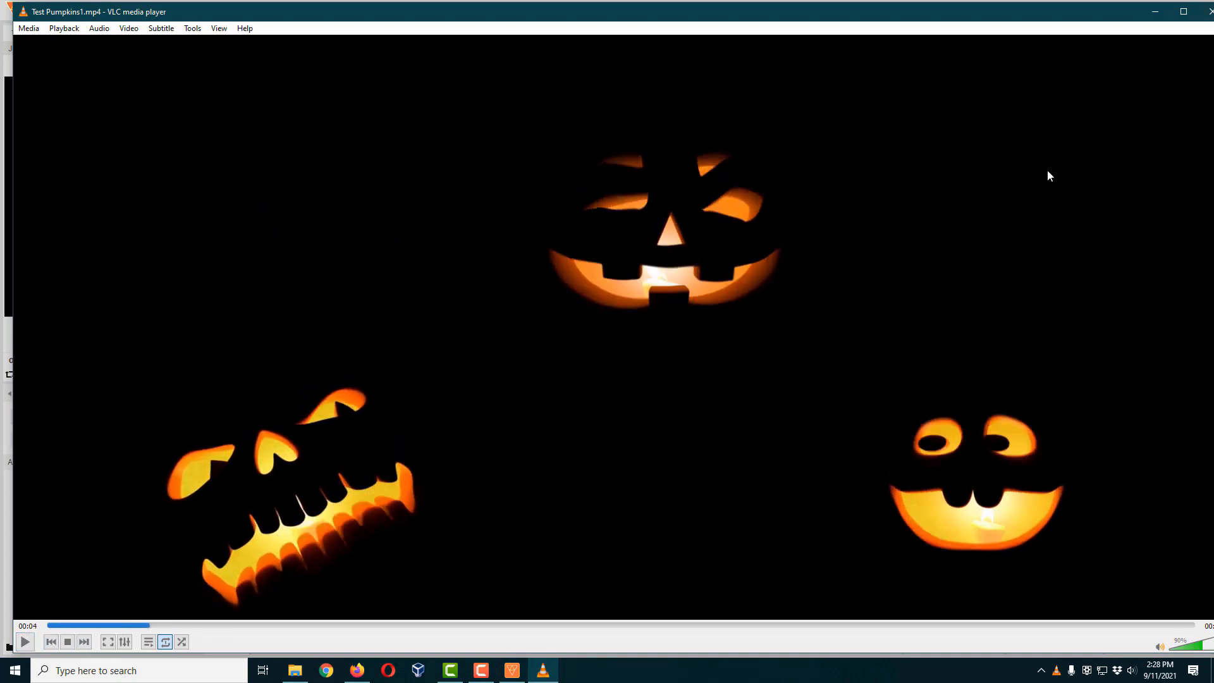
click(1208, 11)
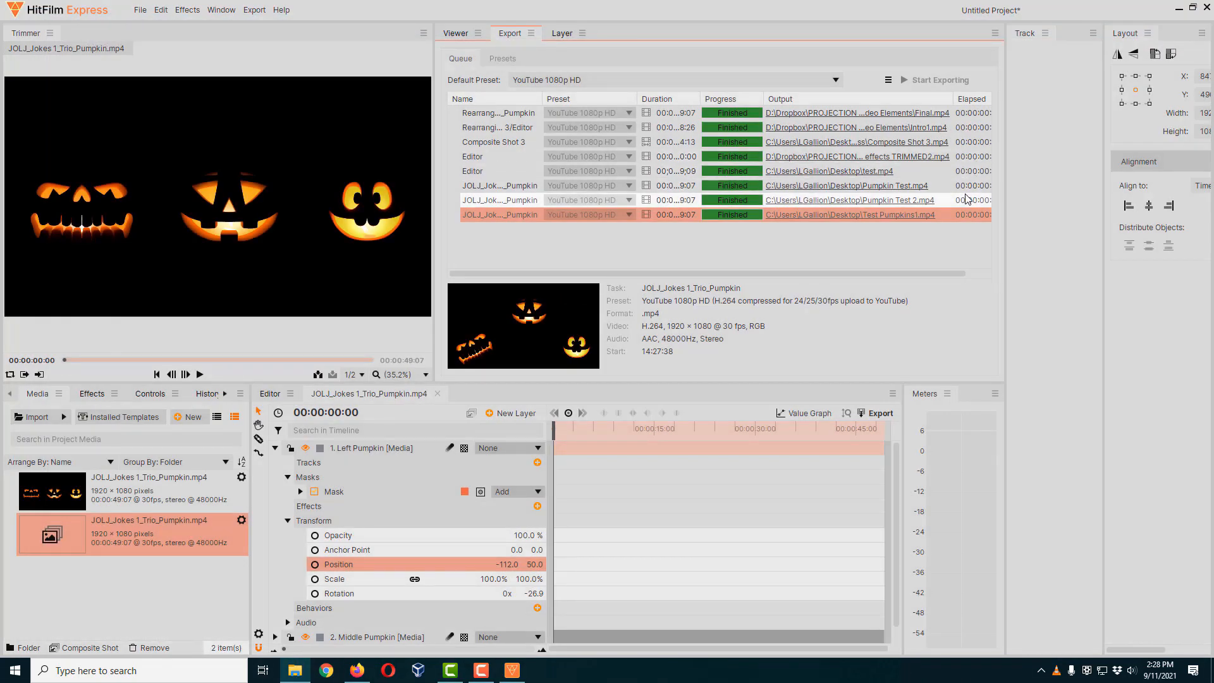
click(455, 33)
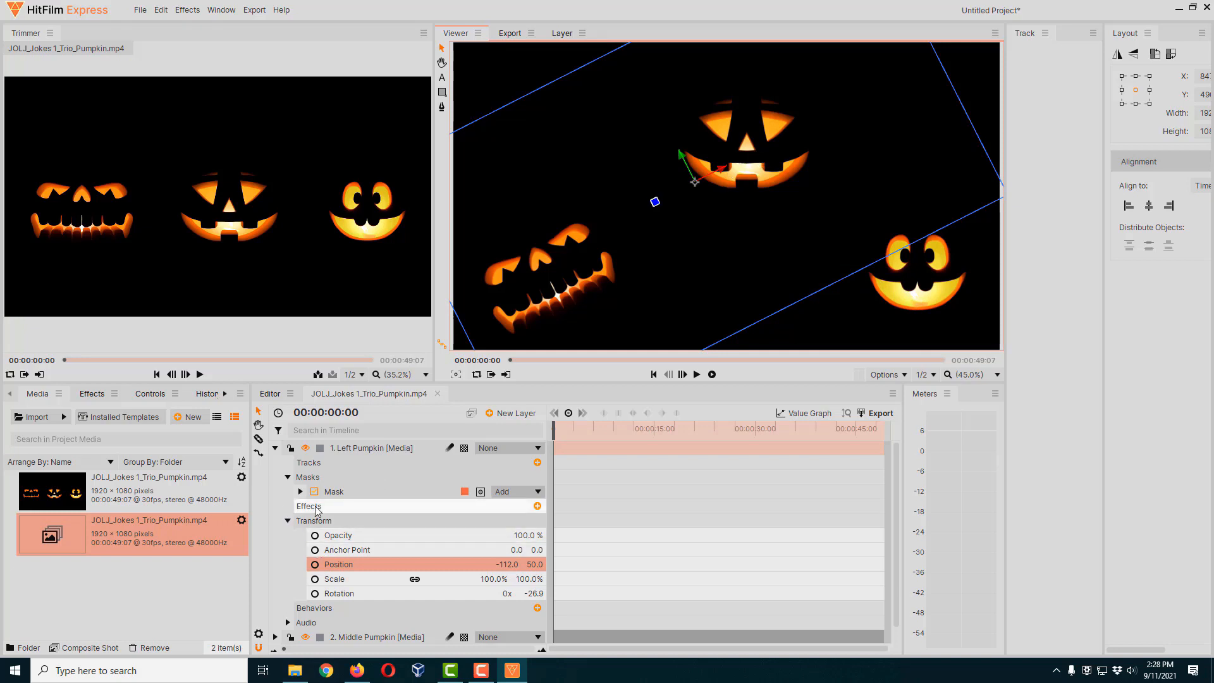
- Collapse the Left Pumpkin layer and scale the Middle Pumpkin layer down to about 66% in its transform properties
click(276, 449)
click(351, 463)
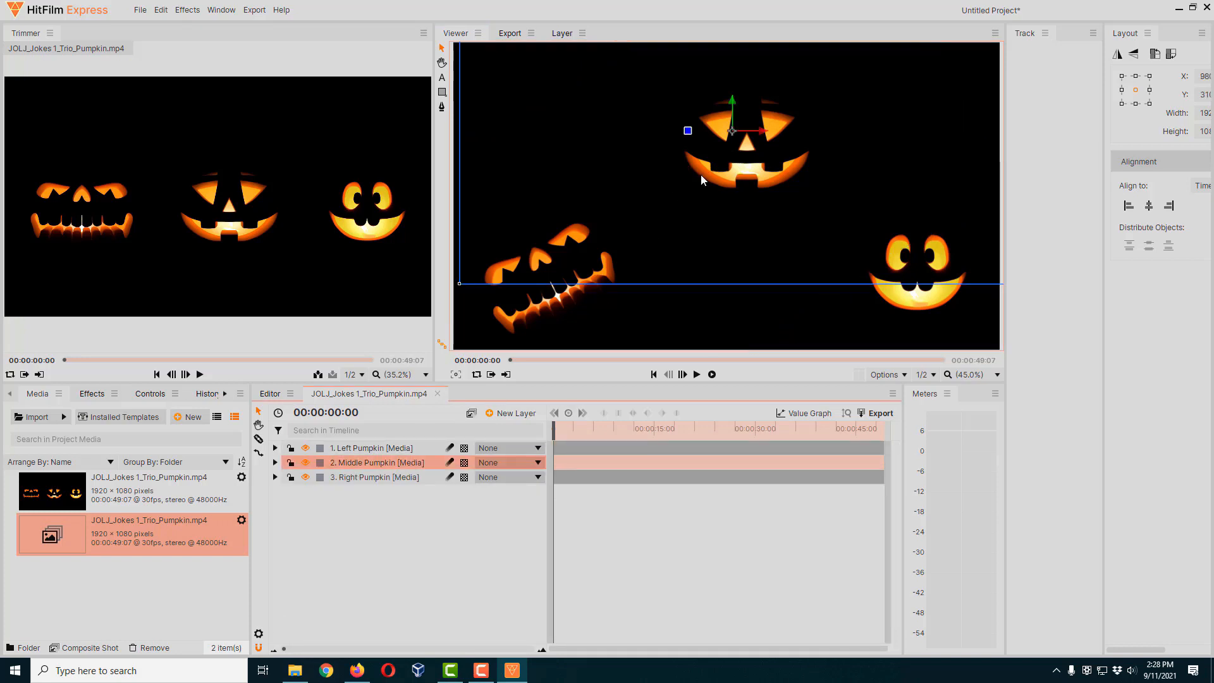
click(275, 463)
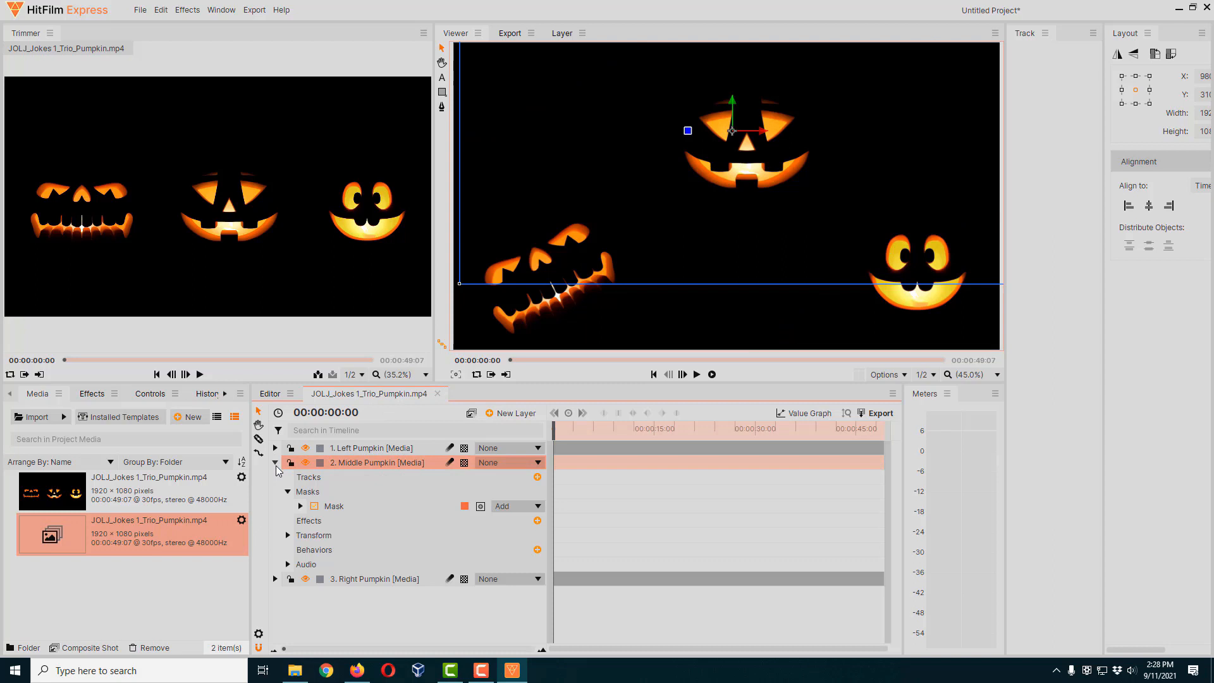
click(287, 535)
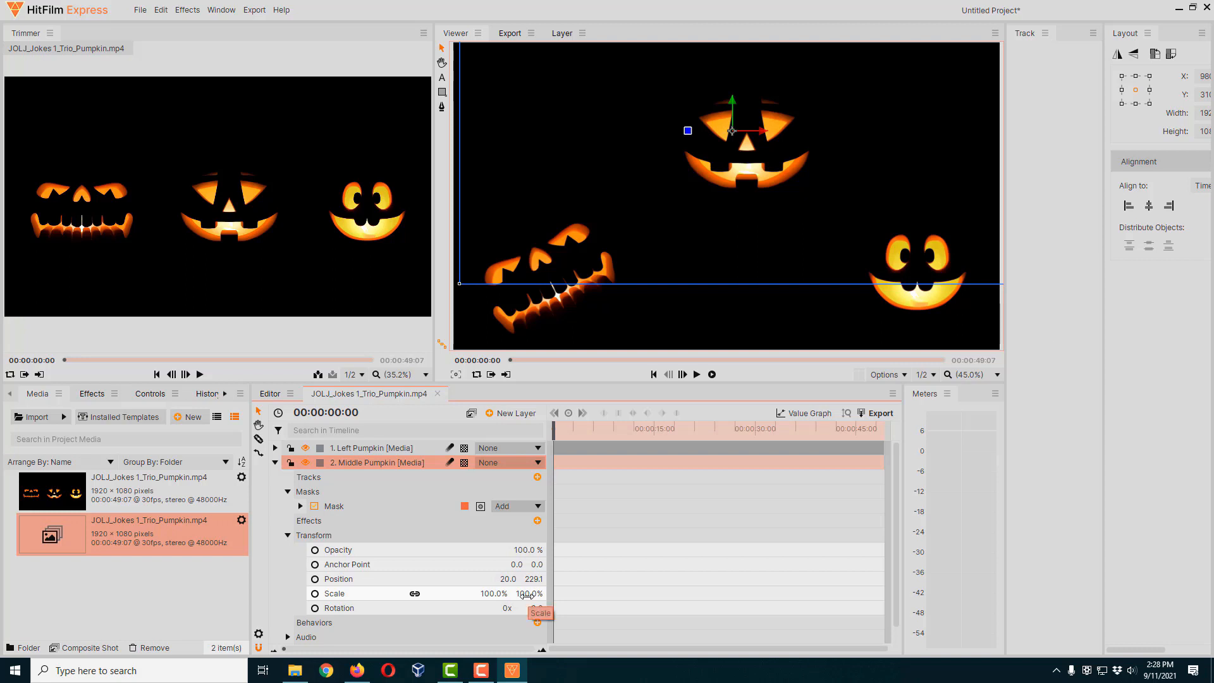
drag(526, 595, 345, 594)
drag(501, 593, 635, 435)
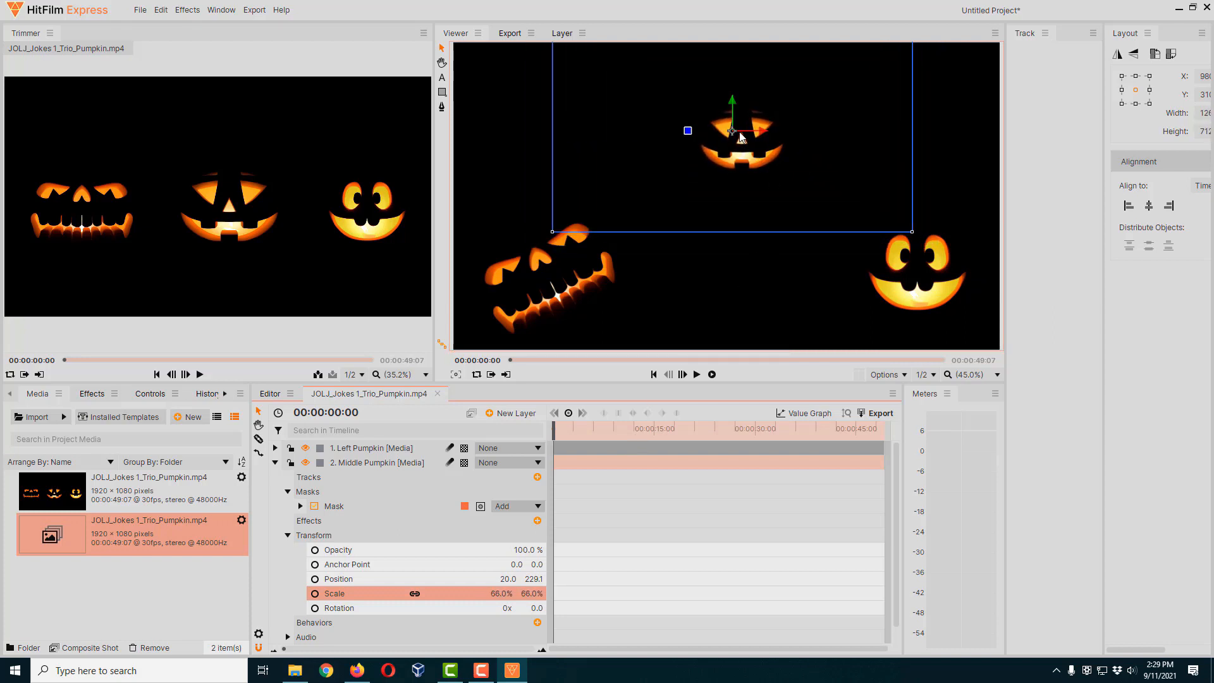
- Move the Middle Pumpkin layer up and left to a position of about -118, 256, and collapse the layer
drag(737, 134, 699, 128)
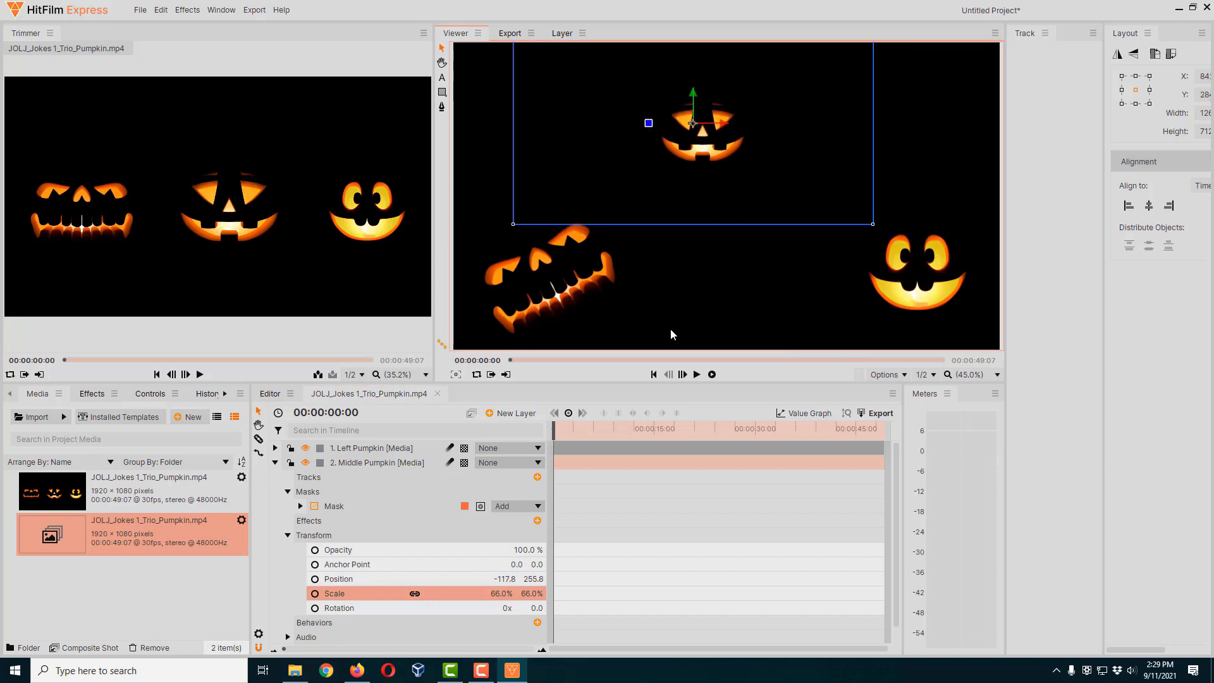
click(275, 463)
- Scale the Right Pumpkin layer to about 125%, move it left to a position of about -229, -189, and collapse the layer
click(380, 482)
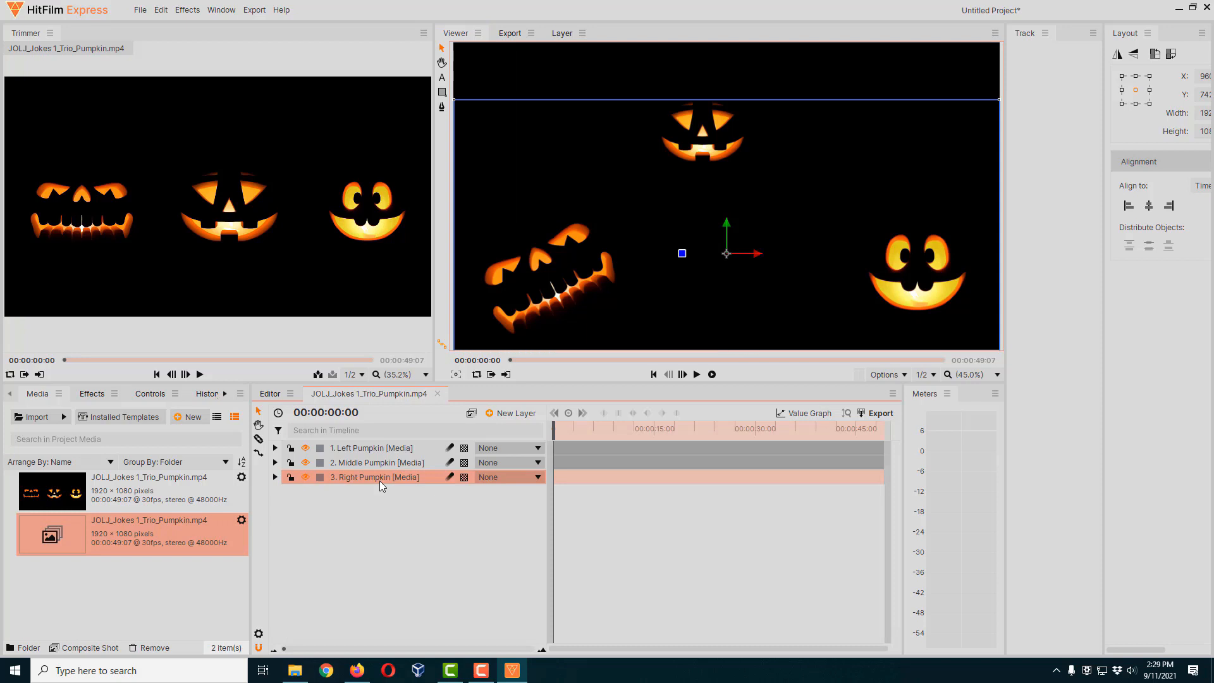
click(276, 478)
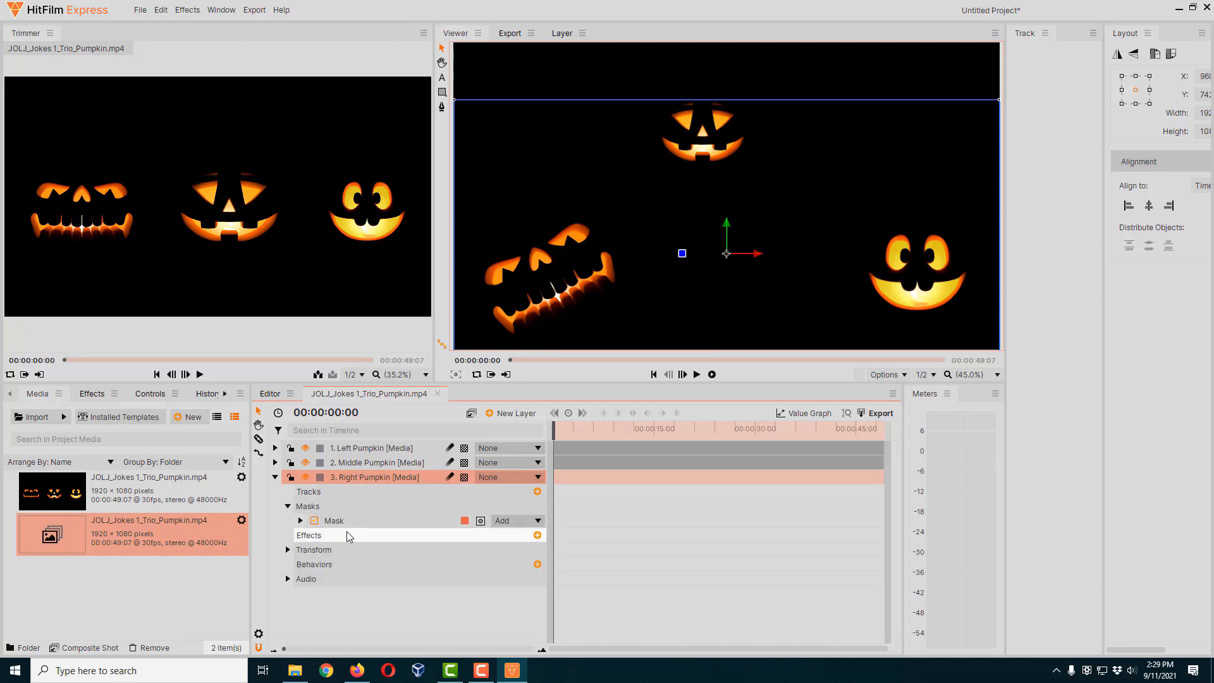
click(289, 549)
drag(497, 608, 534, 608)
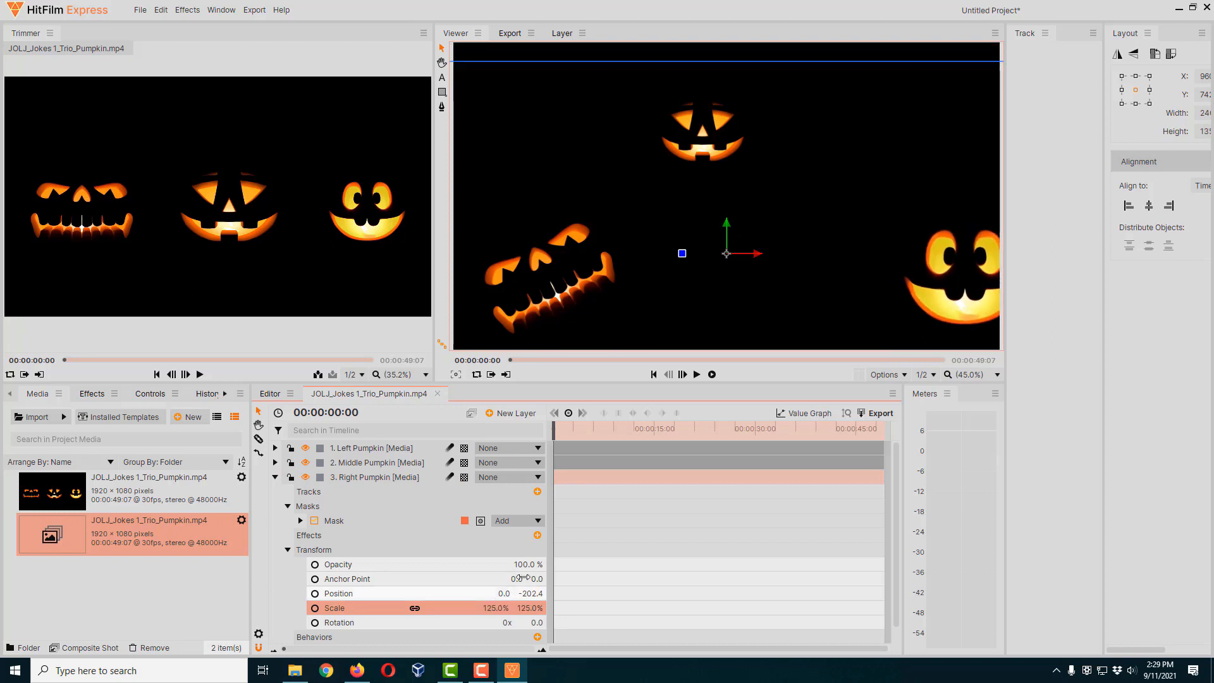
drag(735, 260, 664, 253)
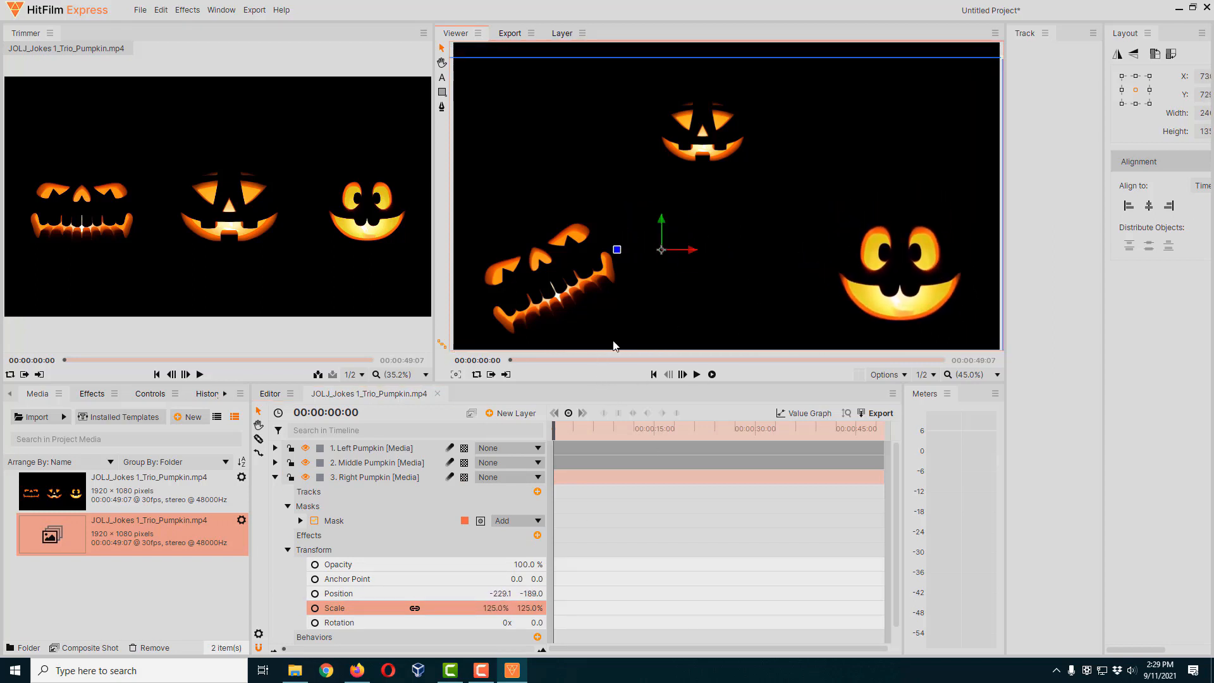
click(548, 278)
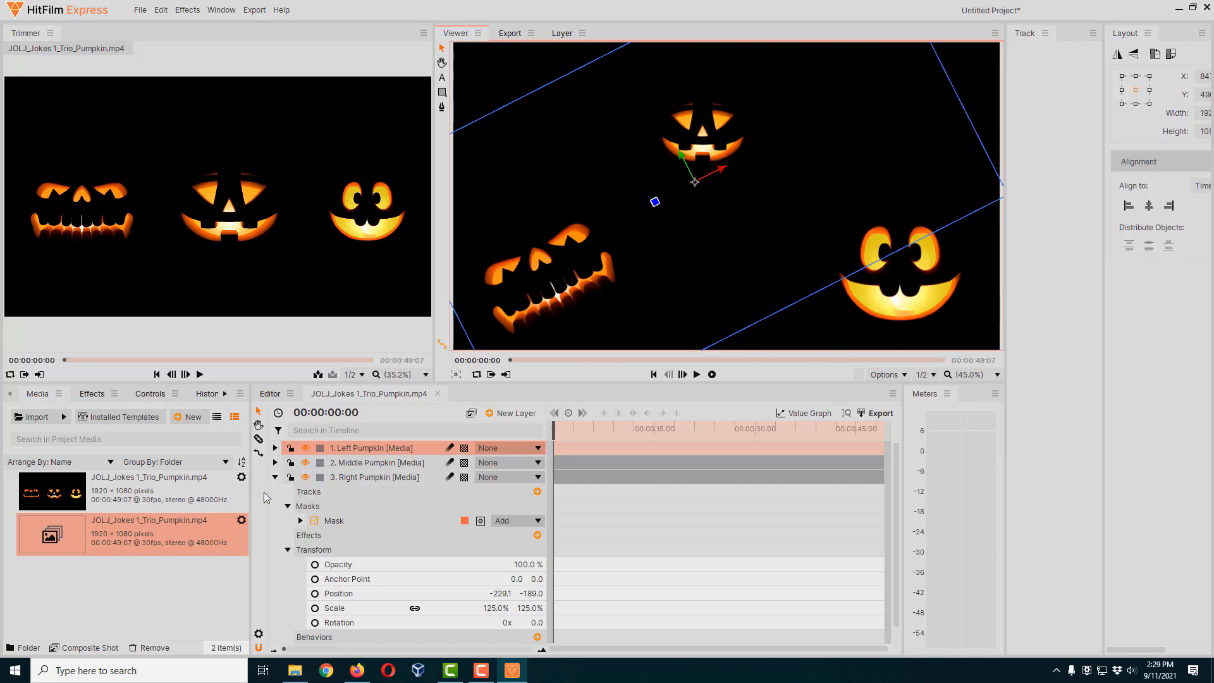
click(274, 476)
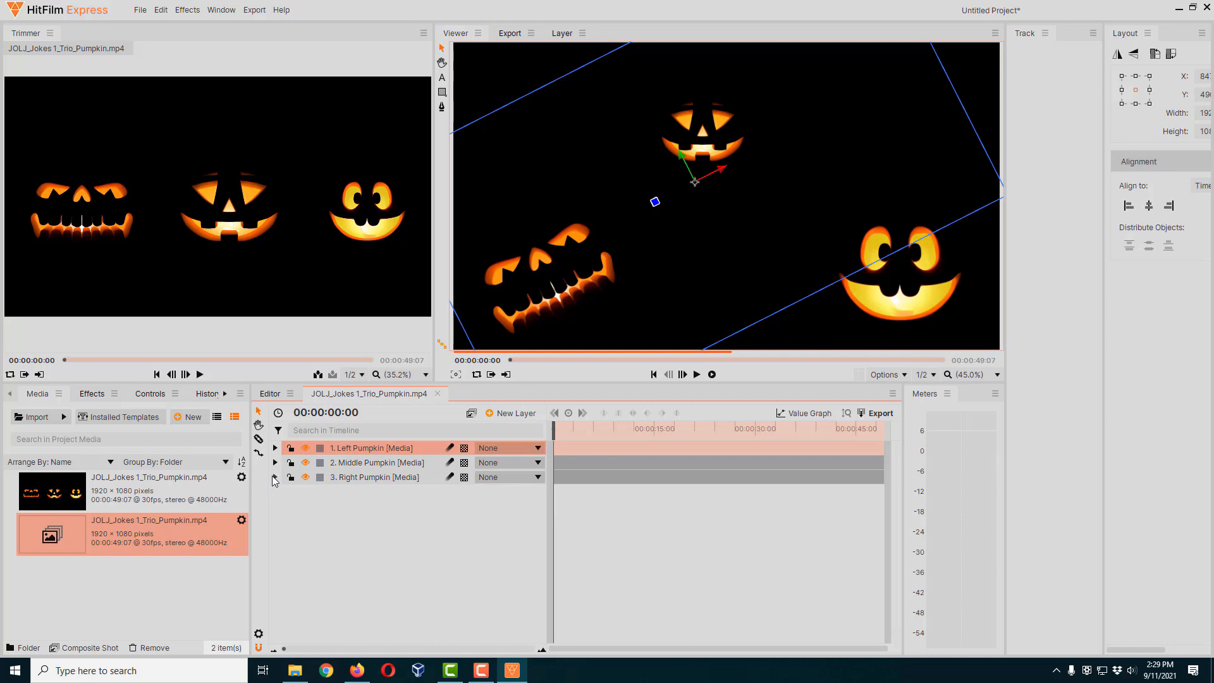
- Export the composite shot to the Desktop as Test Pumpkins2.mp4 and return to its preview
click(878, 418)
click(883, 432)
click(166, 213)
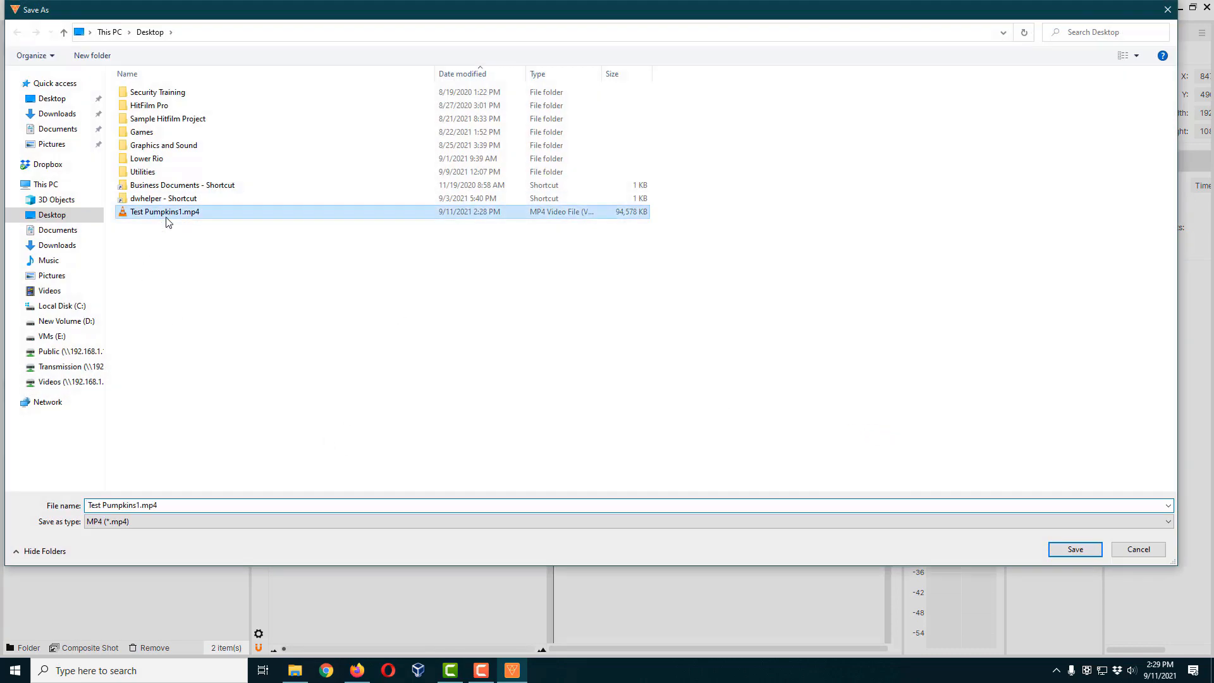
click(138, 506)
click(139, 505)
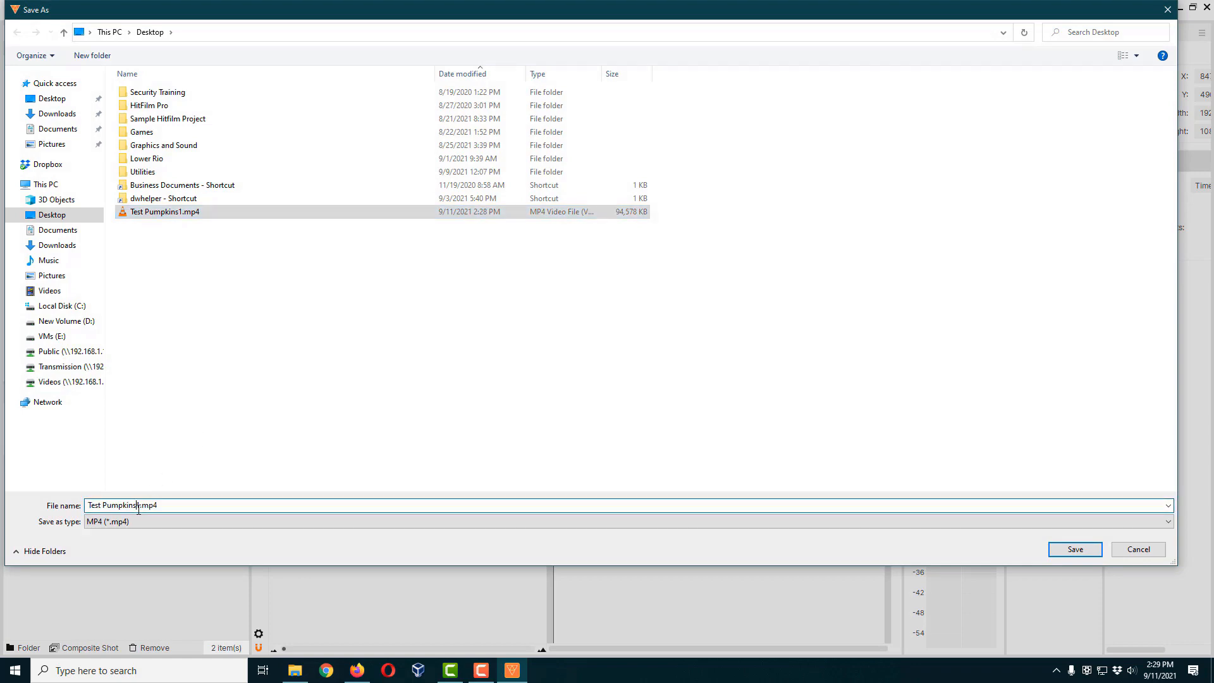
key(Delete)
text(2)
key(Return)
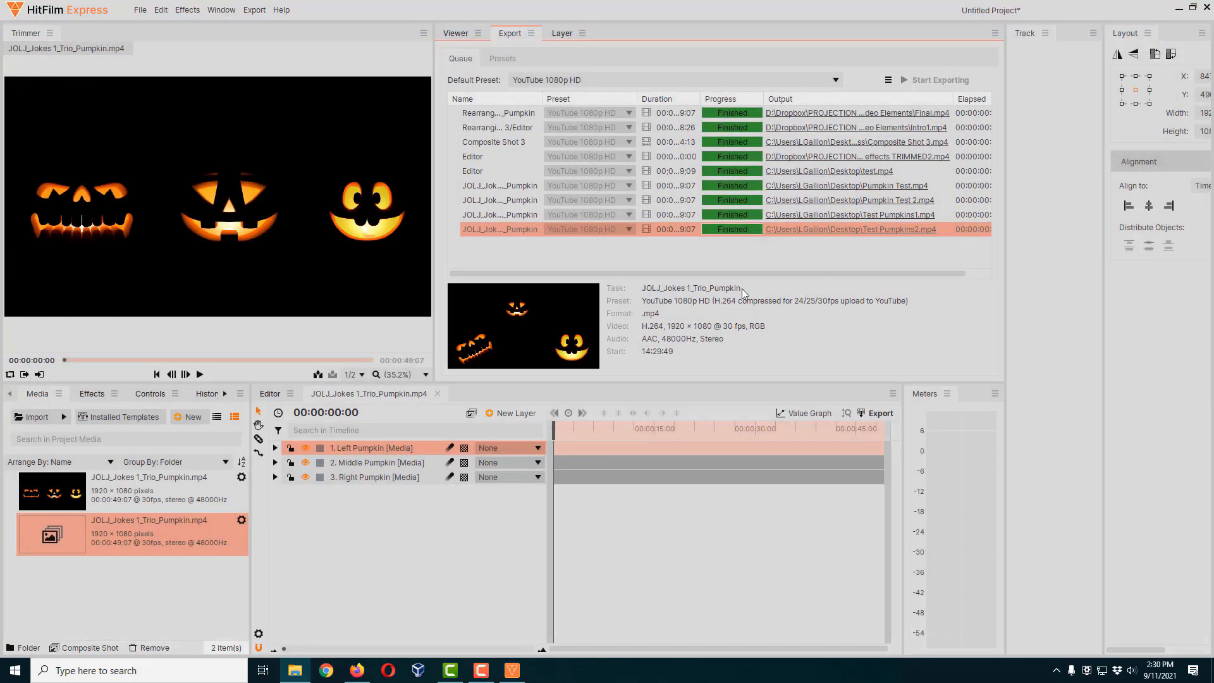
click(456, 33)
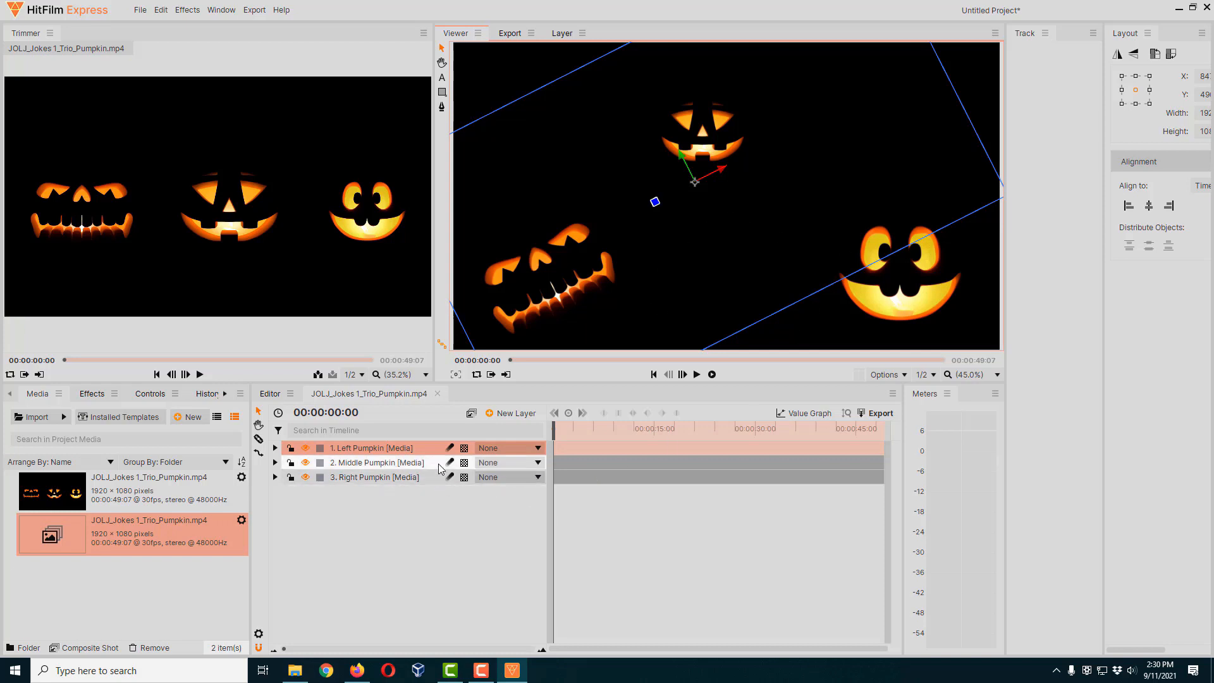
- Add a new Grade layer above the three pumpkin layers
click(519, 415)
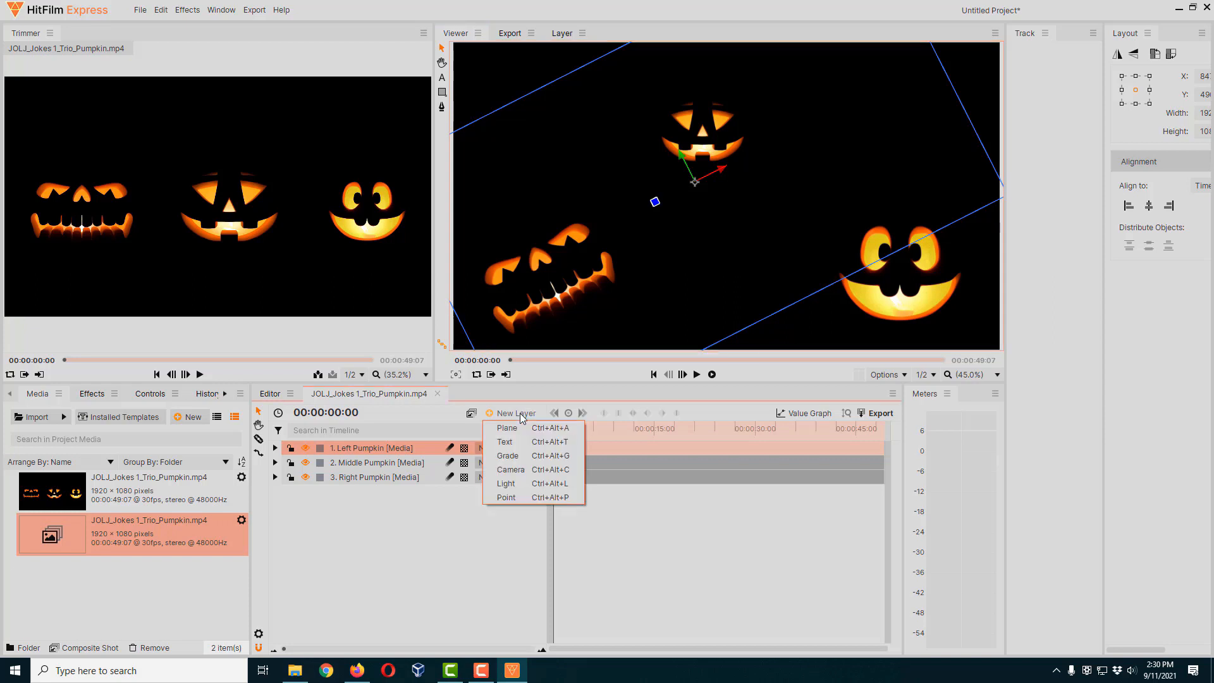
click(536, 457)
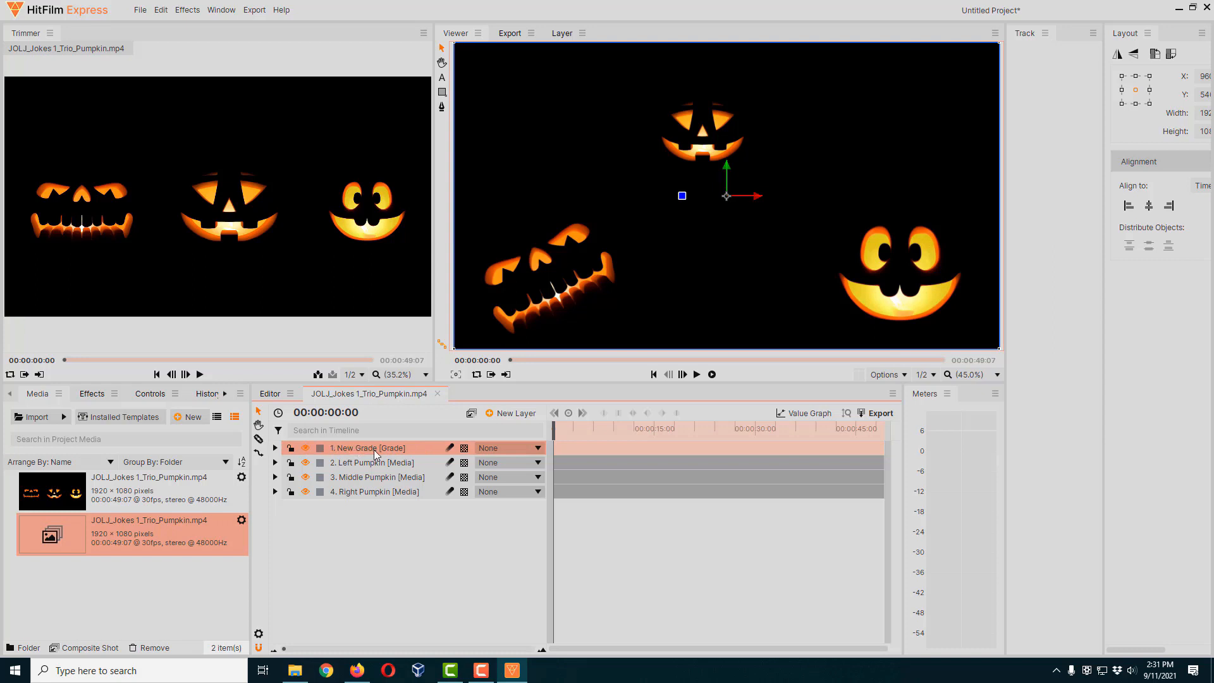
mouse_move(374, 450)
mouse_down()
mouse_move(370, 507)
mouse_move(375, 443)
mouse_up()
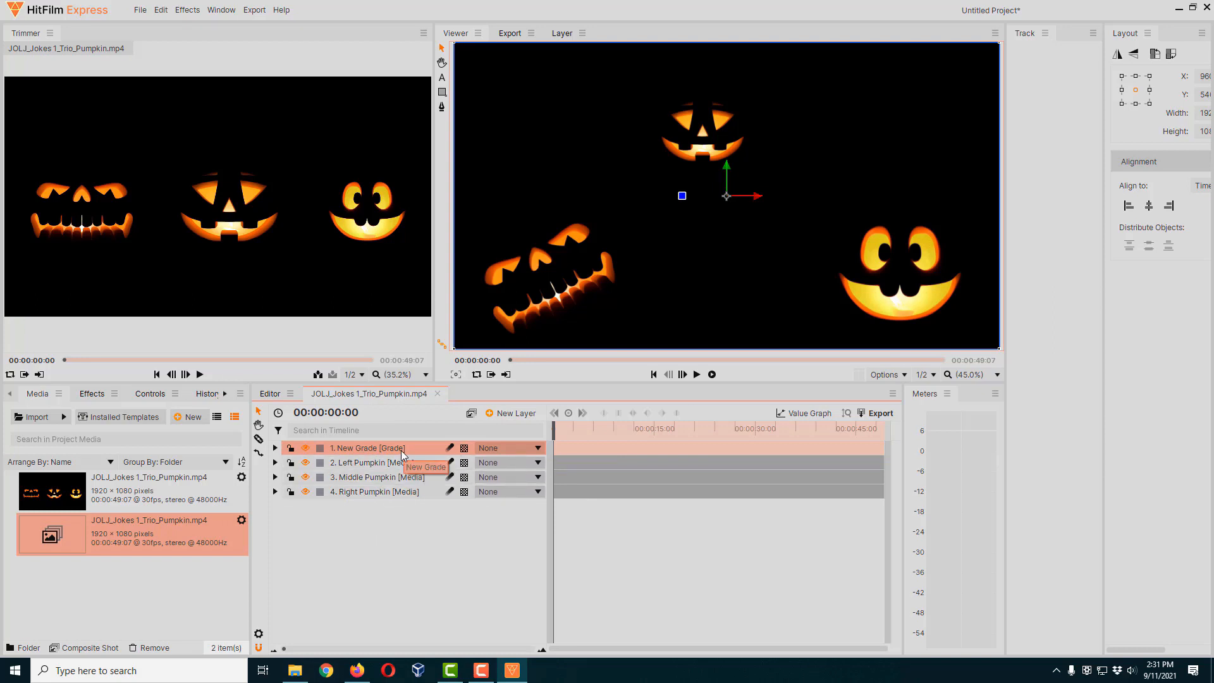
- Search the effects for "hue" and apply the Hue, Saturation & Lightness effect to the New Grade layer
click(92, 394)
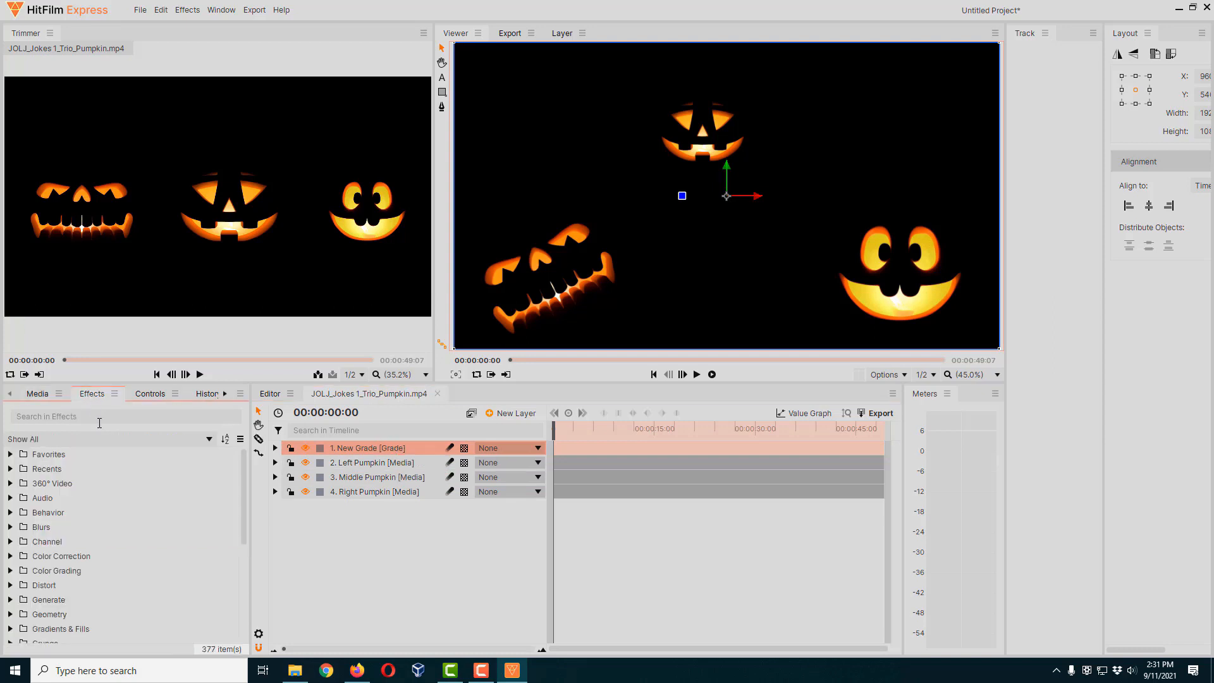
click(69, 418)
text(h)
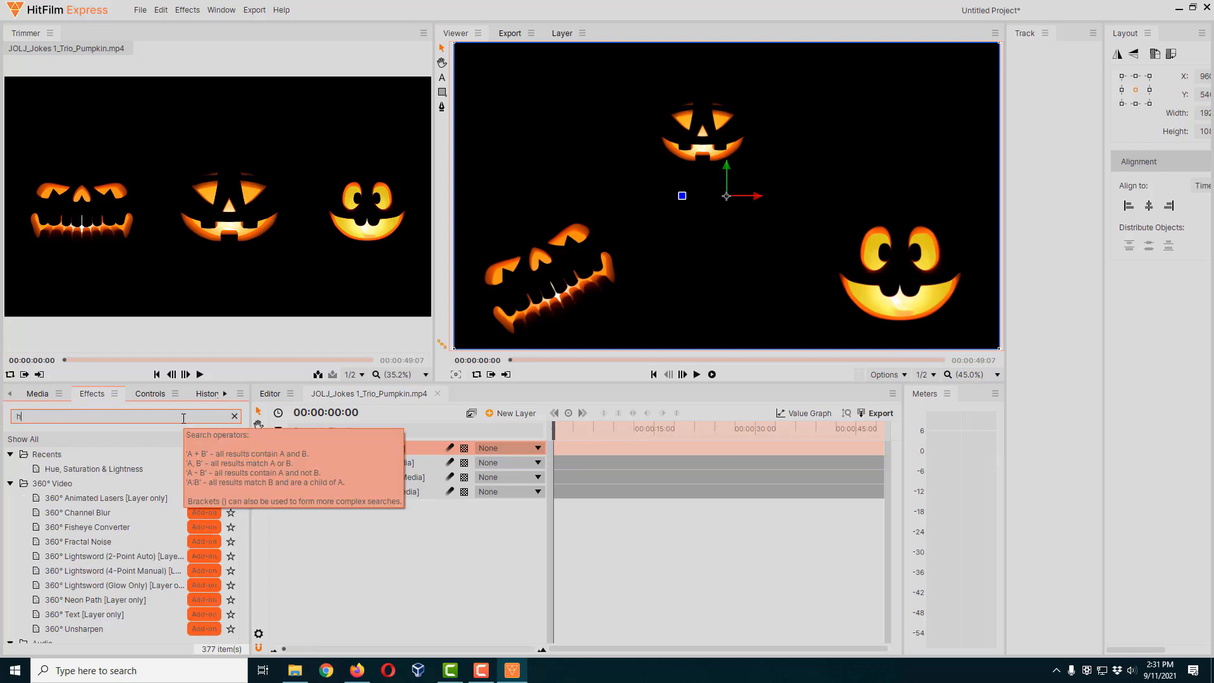
text(ue)
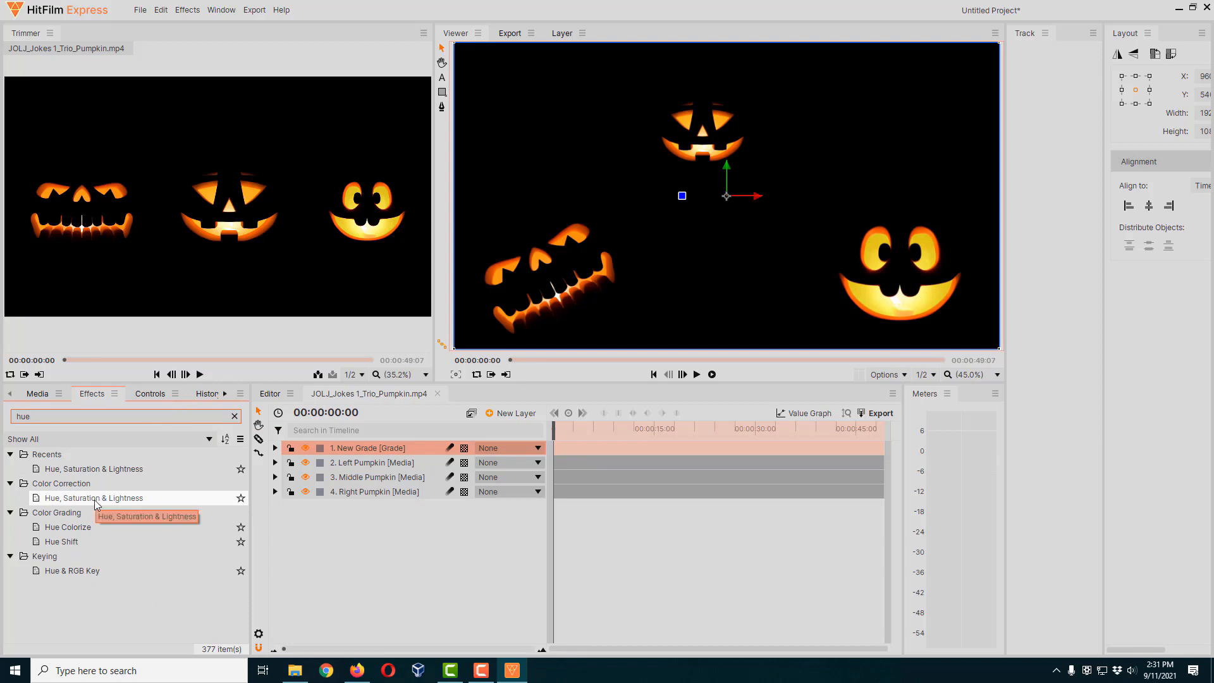
drag(96, 502, 373, 446)
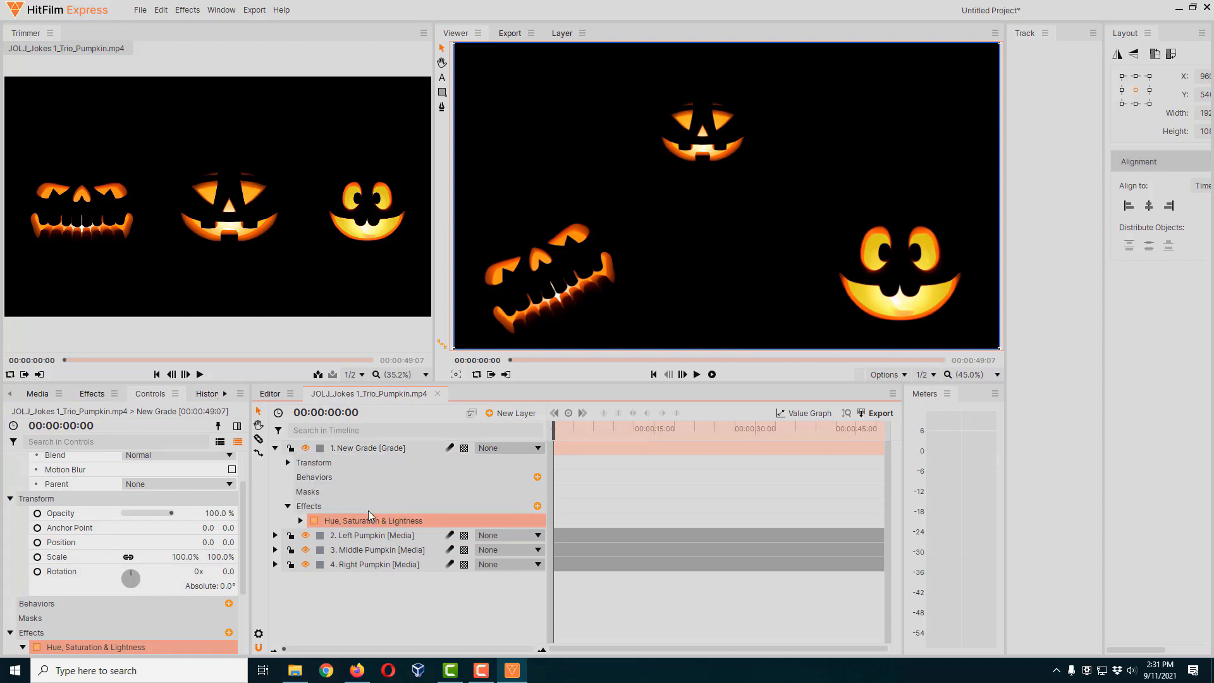
- Set the Master Hue Shift of the Hue, Saturation & Lightness effect to about 85° to turn the pumpkins green, and collapse the grade layer
click(301, 520)
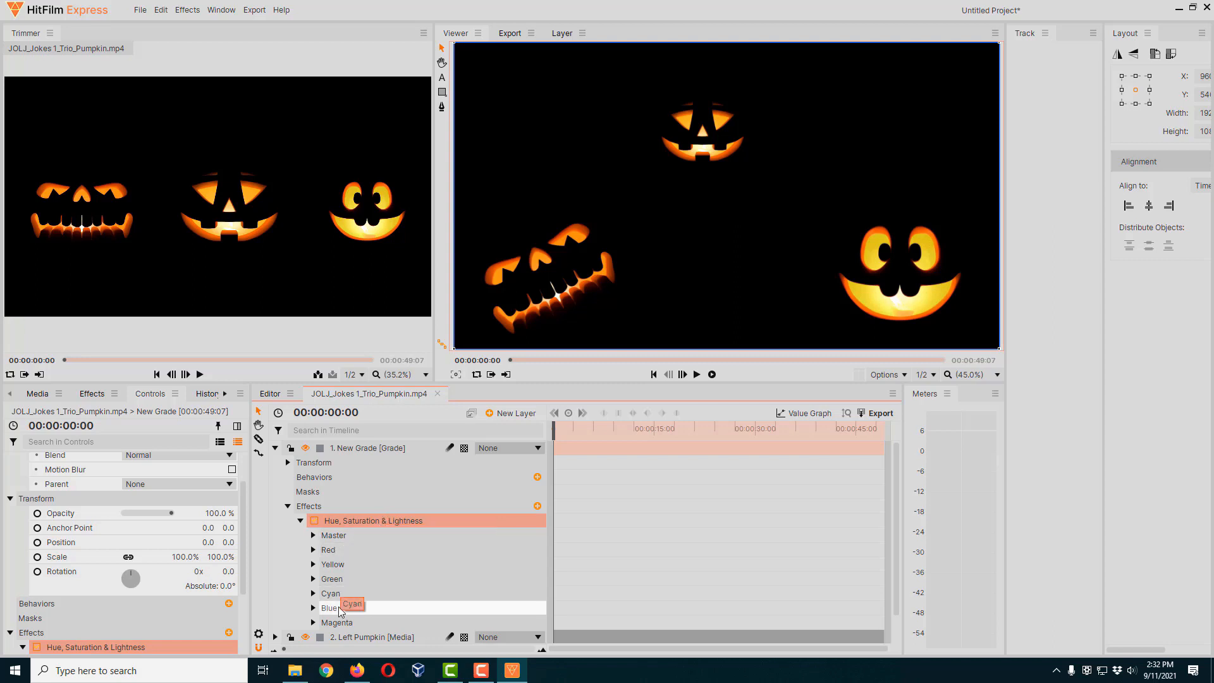
click(314, 536)
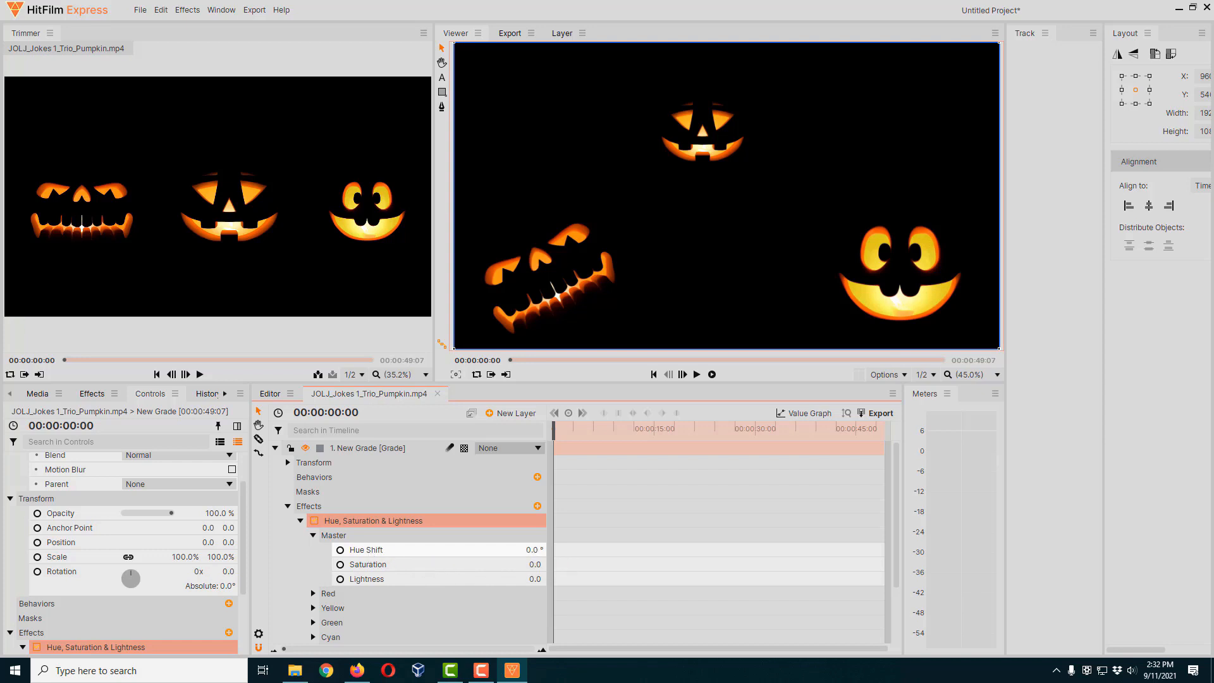
drag(534, 550, 588, 550)
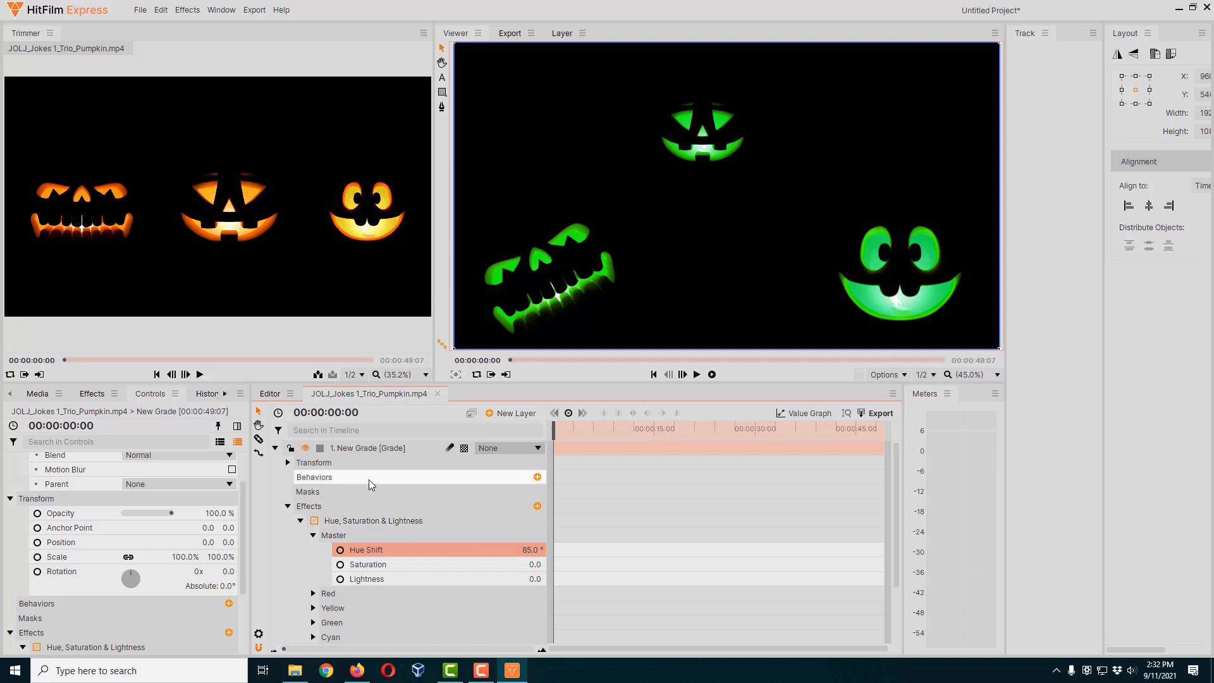
click(276, 448)
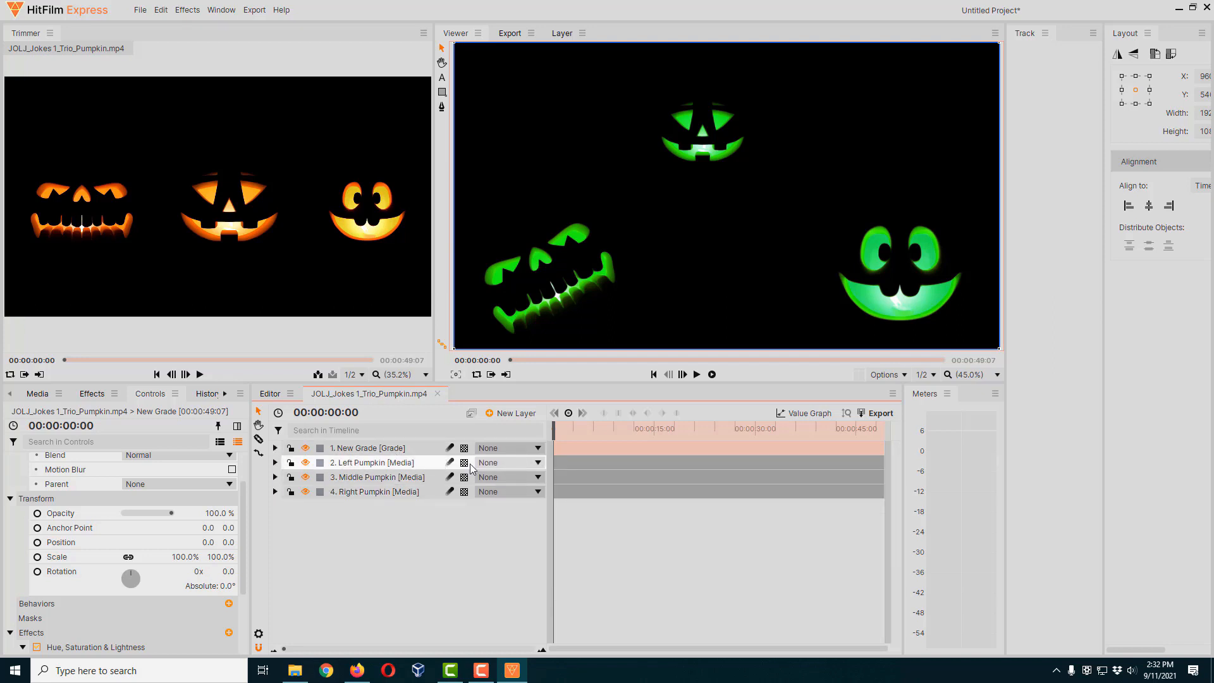
- Export the recoloured composite shot to the Desktop as an MP4 file named Test Pumpkins3
click(883, 415)
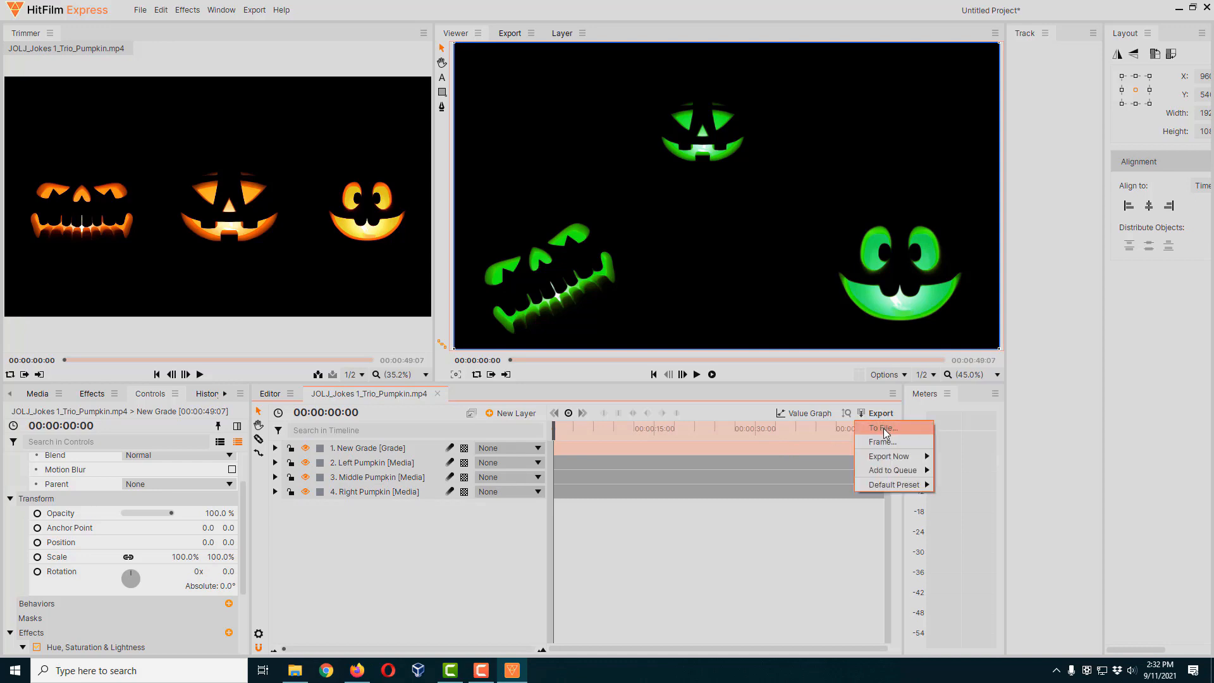
click(883, 427)
click(187, 226)
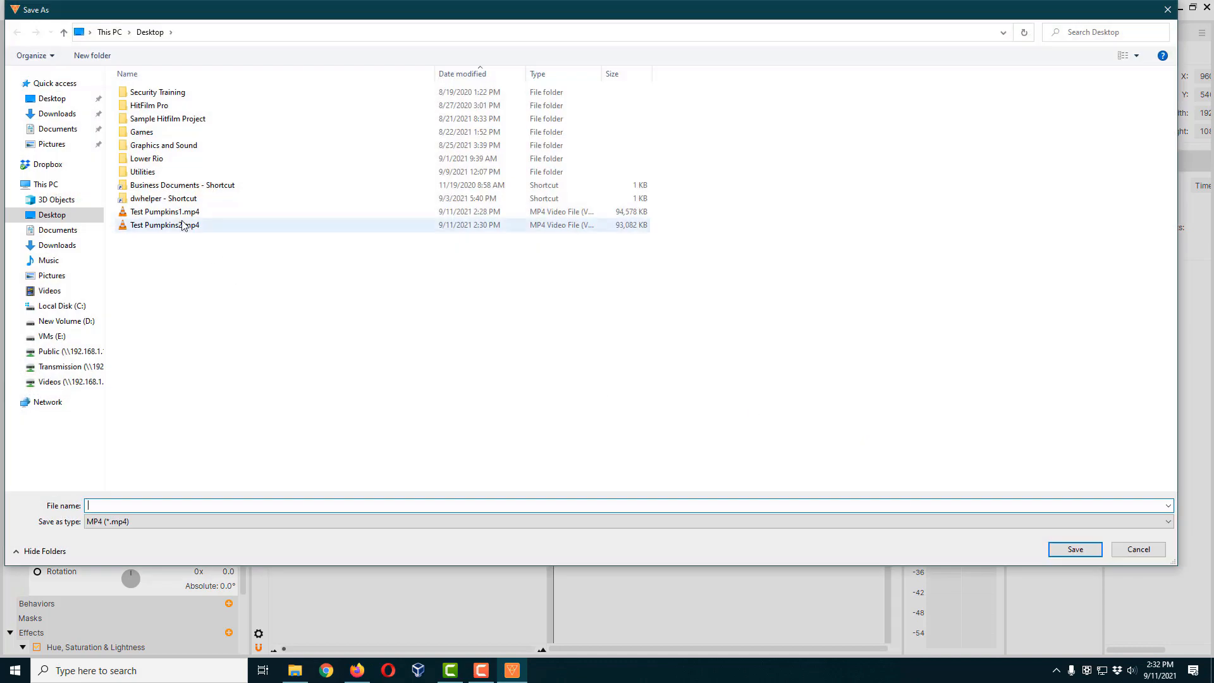
double_click(141, 506)
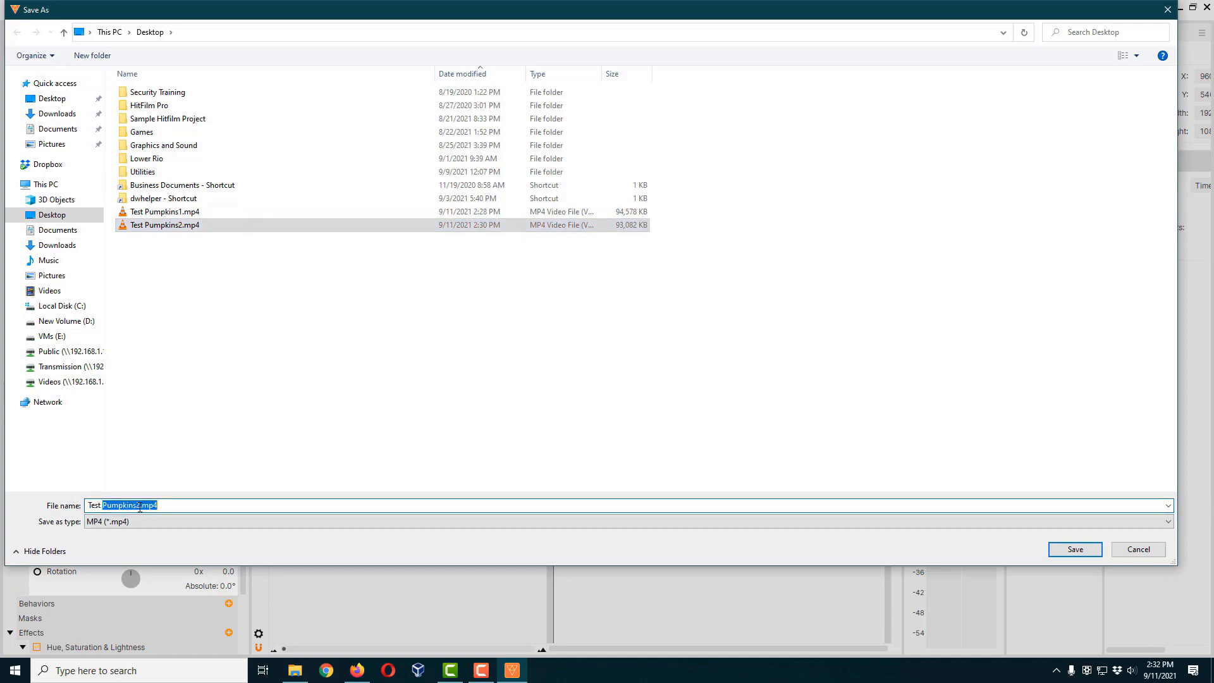
click(141, 506)
key(BackSpace)
text(3)
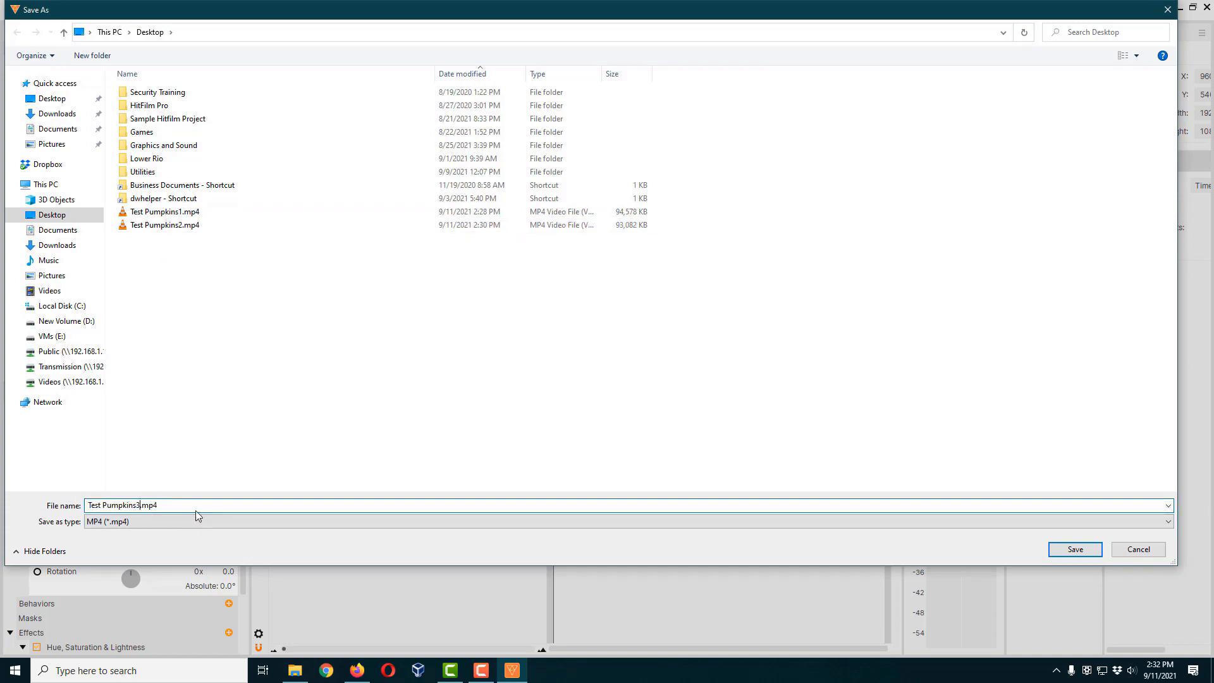
key(Return)
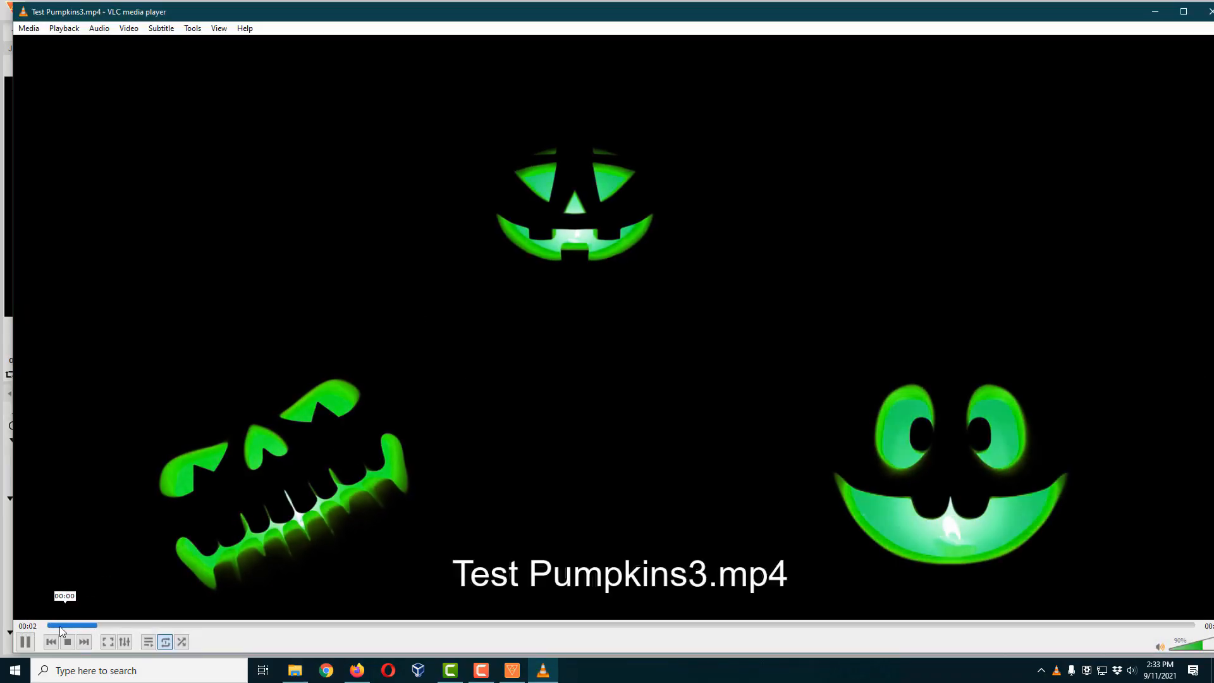
- Check the exported Test Pumpkins3.mp4 in VLC, pause it and close the player
click(25, 642)
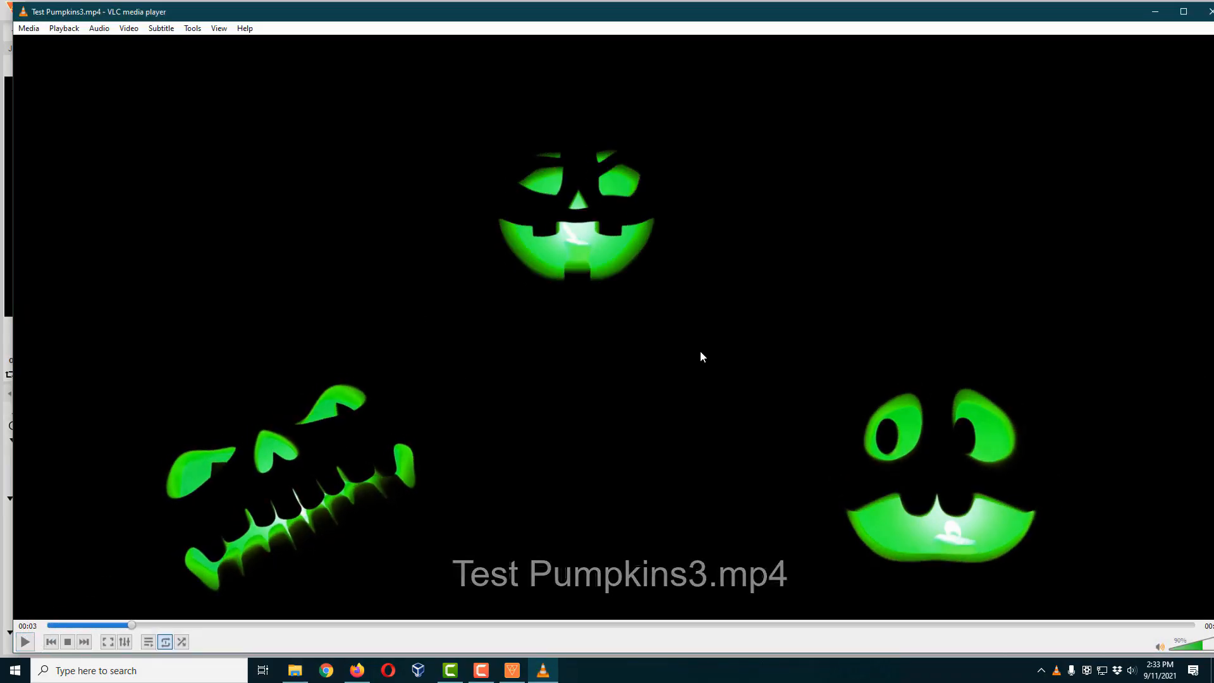
click(1209, 12)
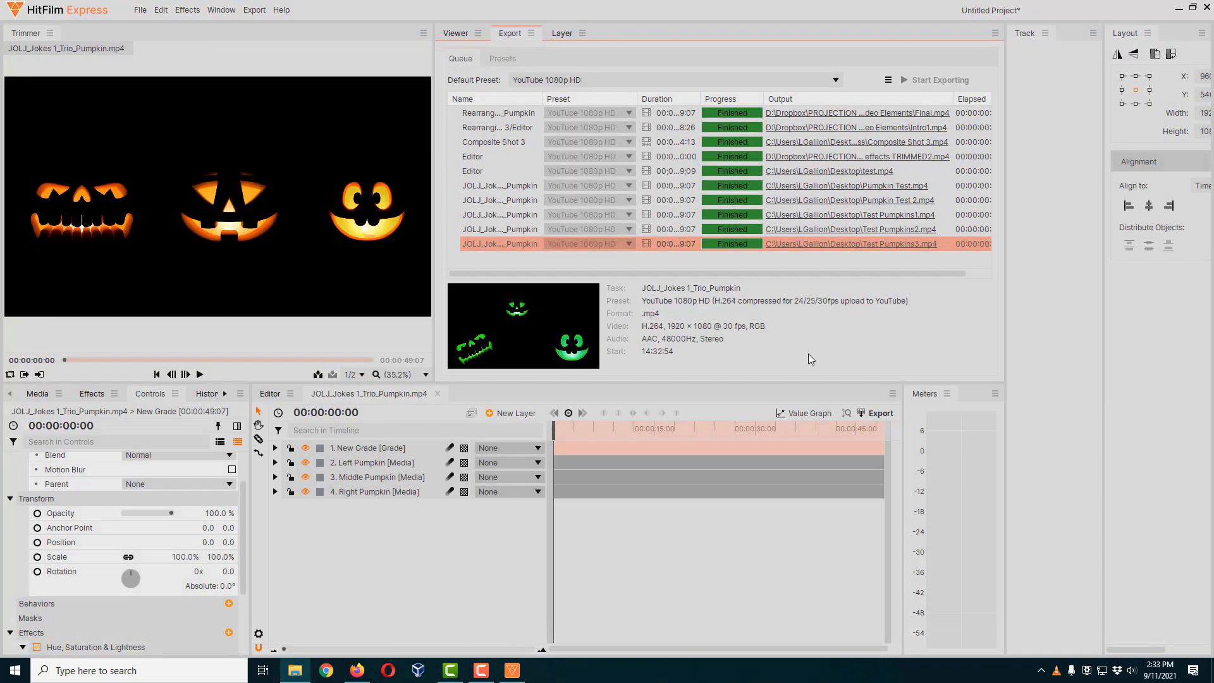